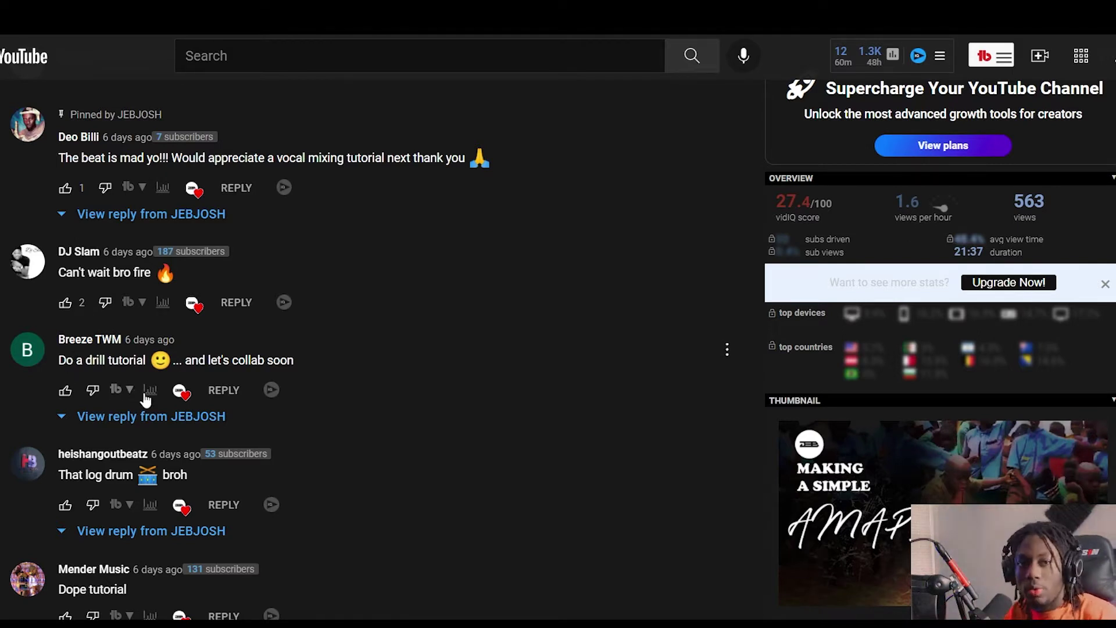
# Step: Read through the YouTube video's comments and expand the replies under the two drill tutorial requests
pyautogui.scroll(-2, 219, 414)
pyautogui.scroll(-5, 220, 413)
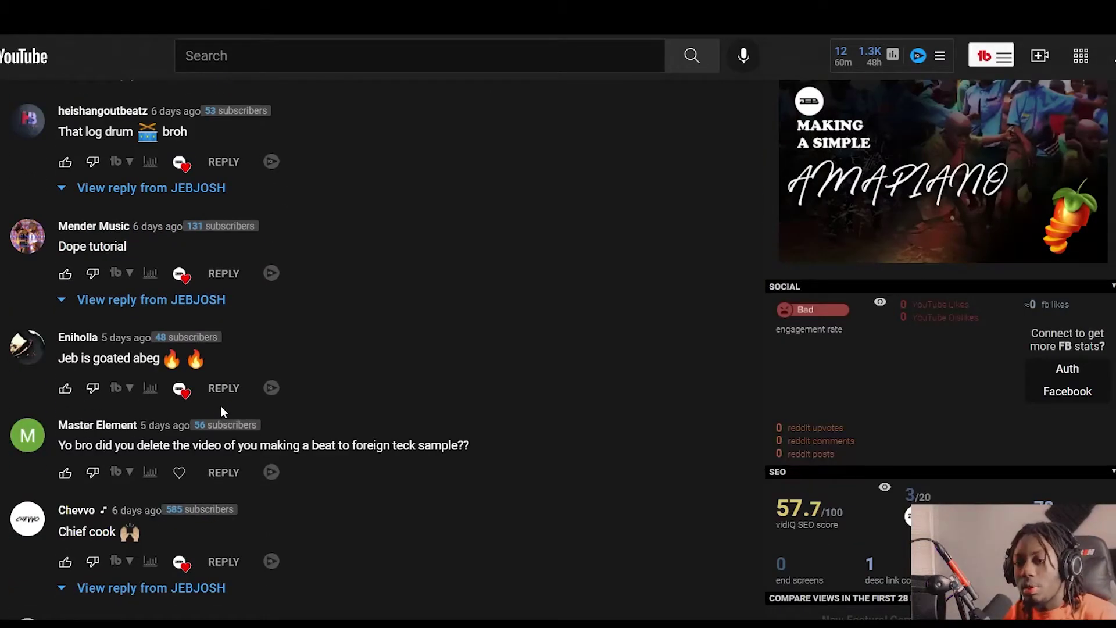
pyautogui.scroll(-2, 221, 411)
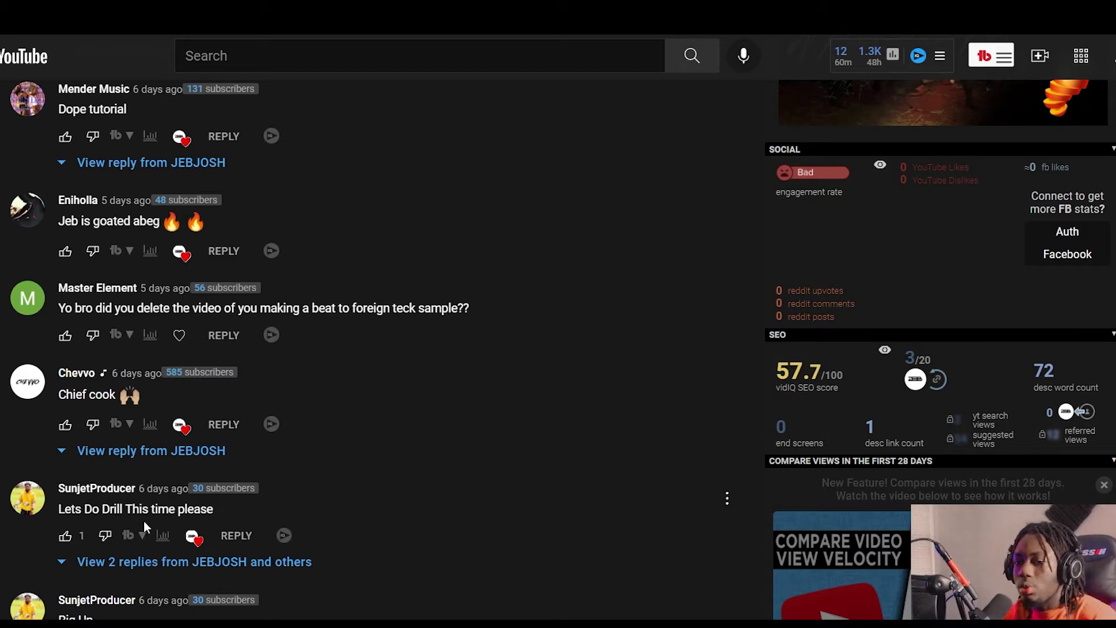
pyautogui.scroll(7, 216, 498)
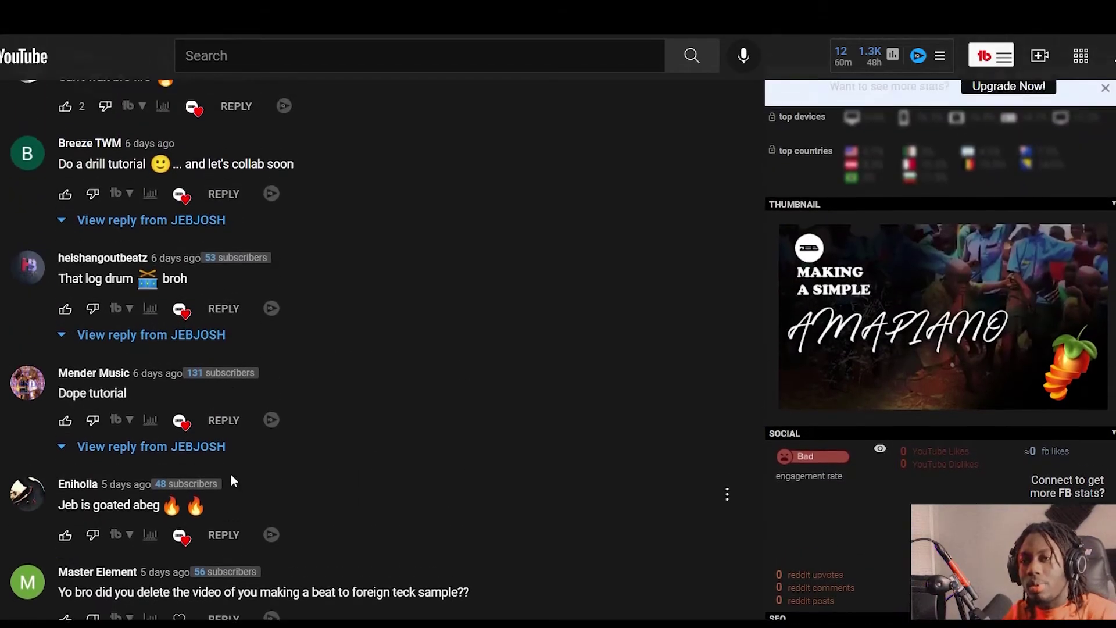
pyautogui.scroll(1, 227, 328)
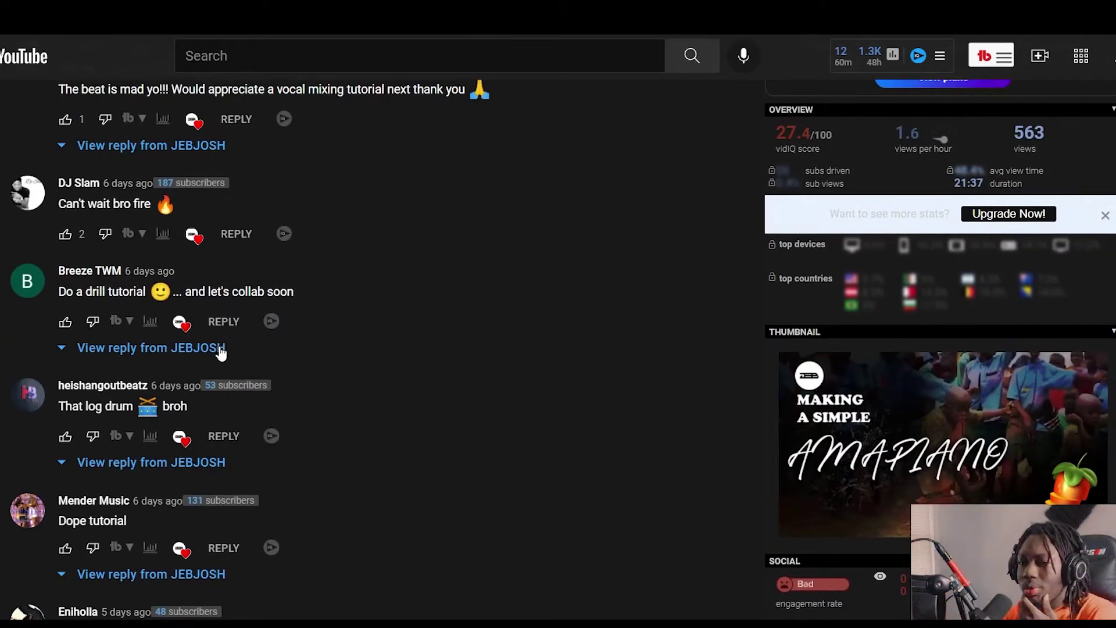
pyautogui.click(221, 348)
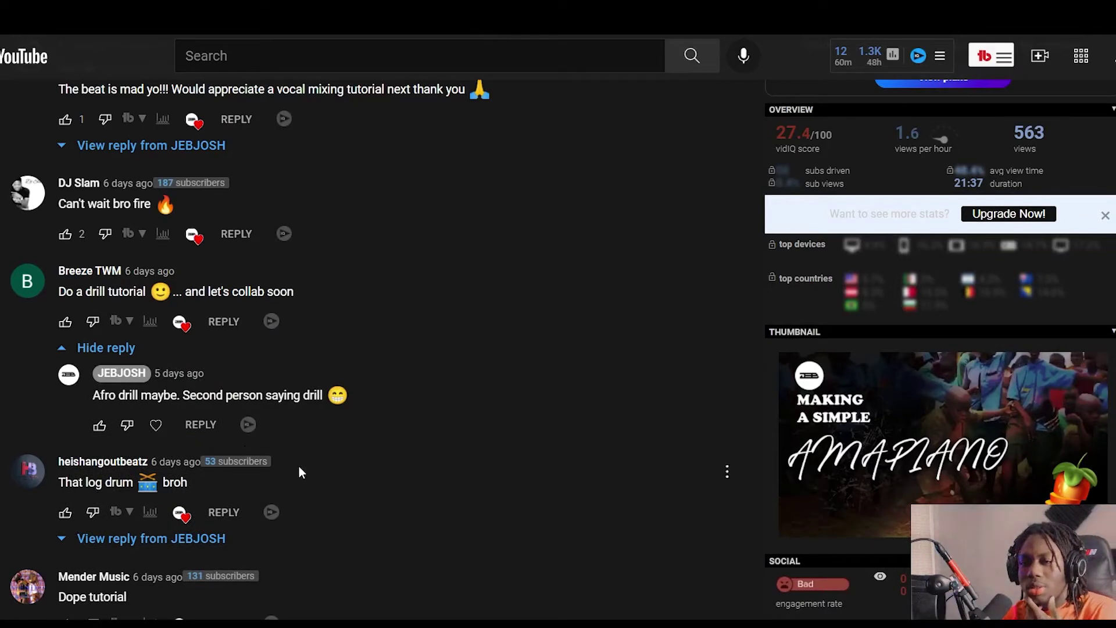
pyautogui.scroll(-12, 299, 466)
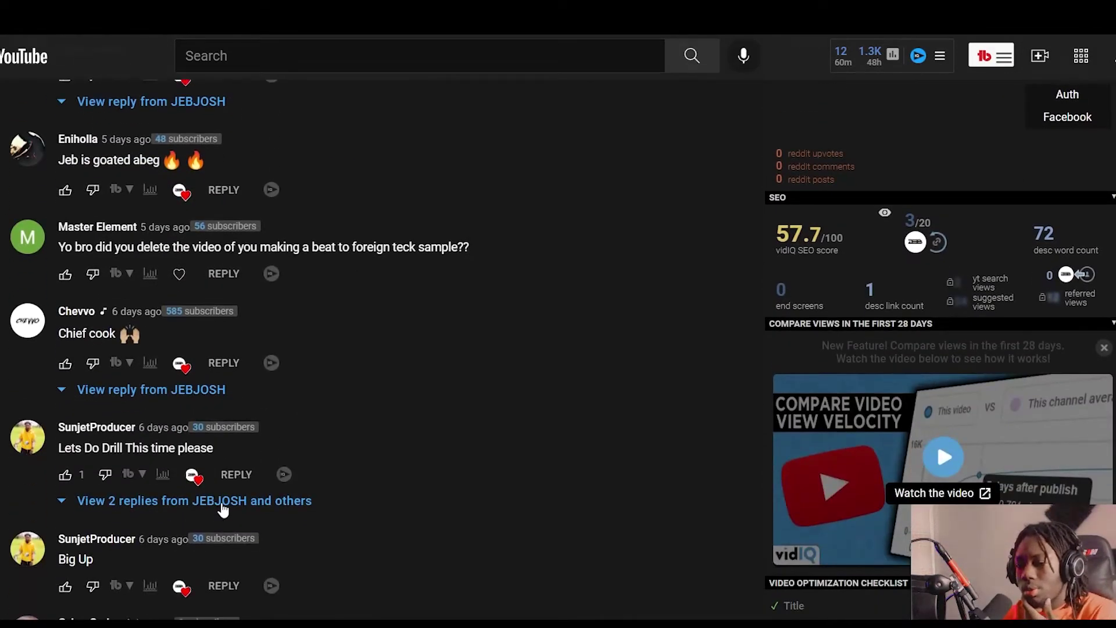
pyautogui.click(222, 505)
pyautogui.scroll(-2, 322, 504)
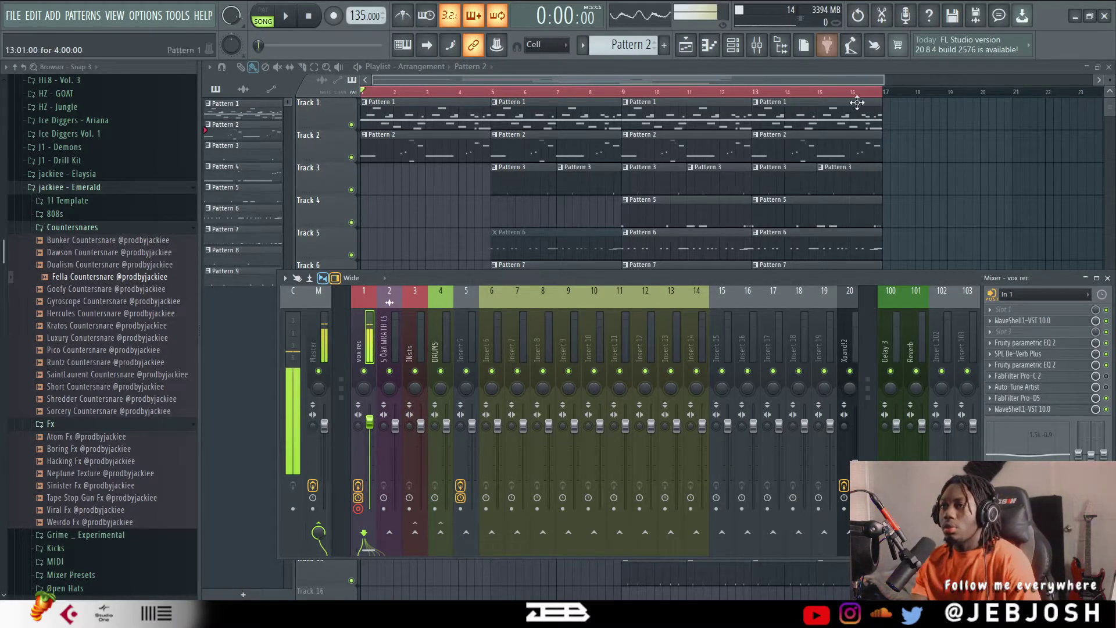
# Step: Switch to FL Studio, hide the mixer and play the start of the full song arrangement
pyautogui.press('F9')
pyautogui.click(285, 16)
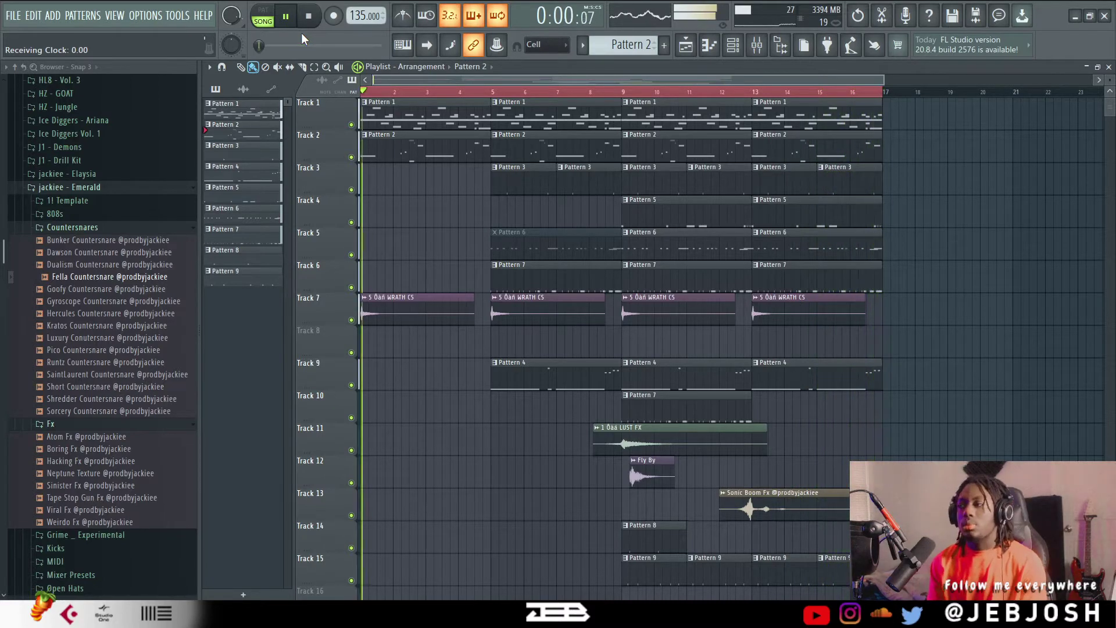
pyautogui.press('space')
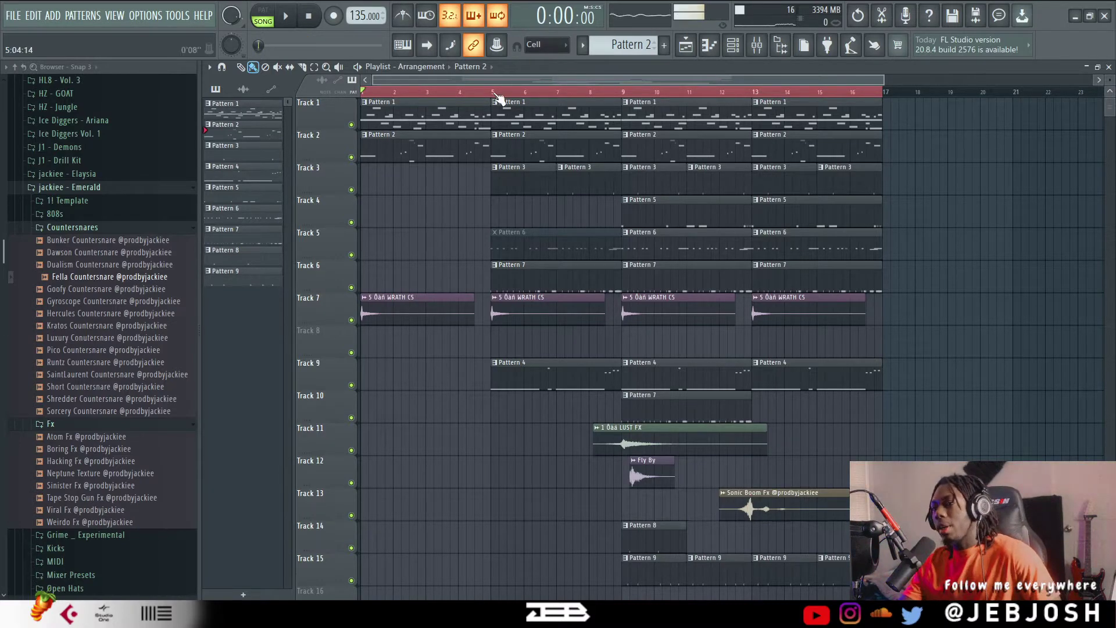
# Step: Show Pattern 1 in the channel rack and set playback to pattern mode
pyautogui.click(436, 106)
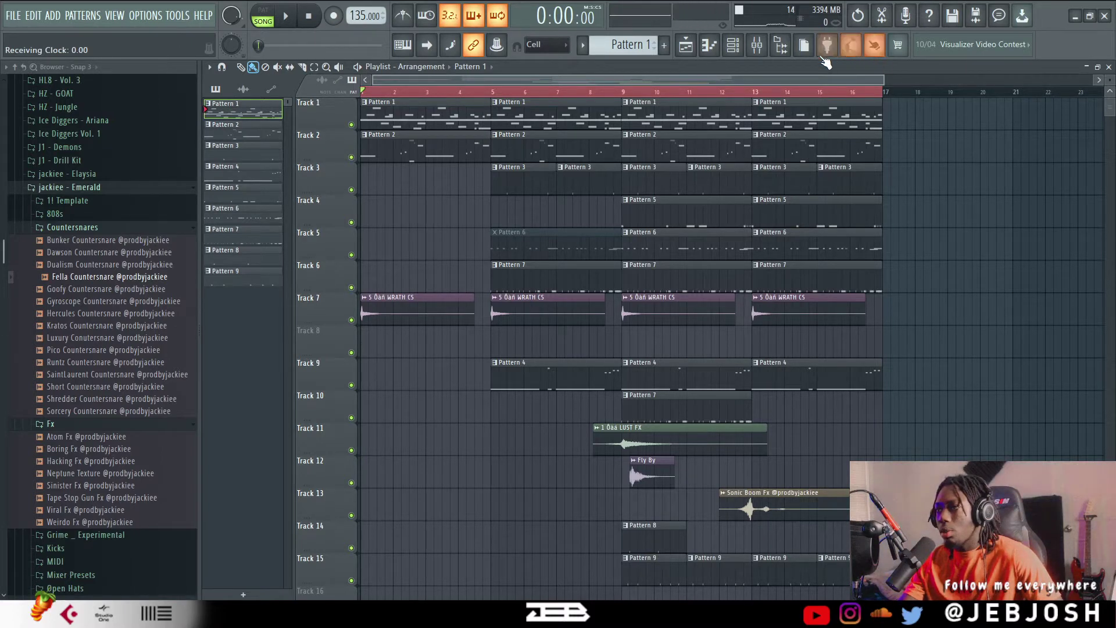
pyautogui.press('F6')
pyautogui.click(261, 19)
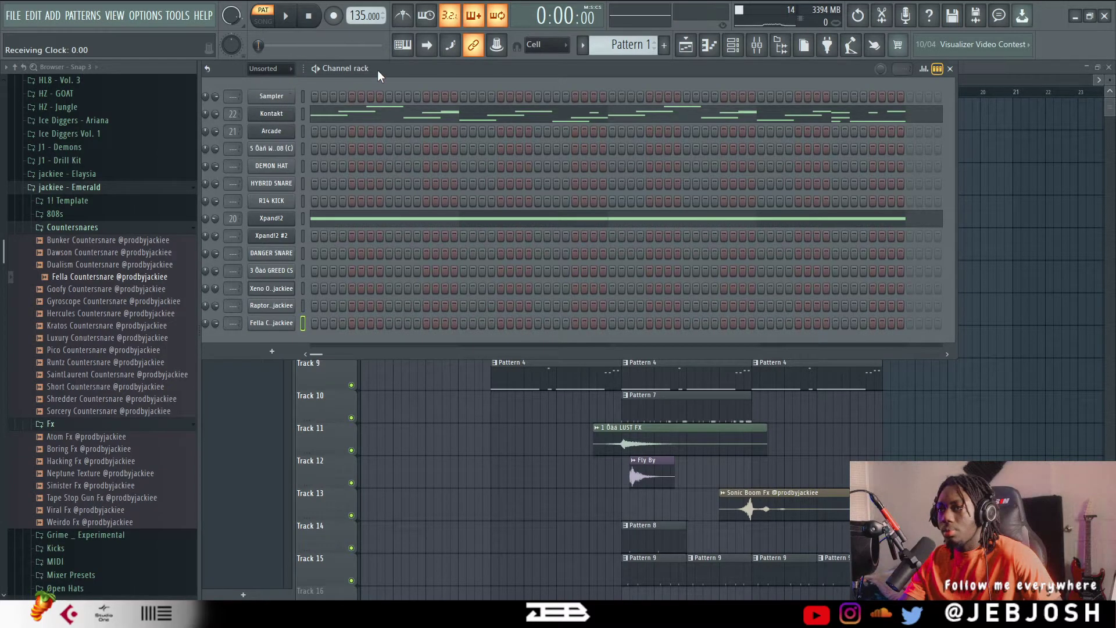
pyautogui.moveTo(378, 70)
pyautogui.mouseDown()
pyautogui.moveTo(410, 70)
pyautogui.moveTo(399, 68)
pyautogui.mouseUp()
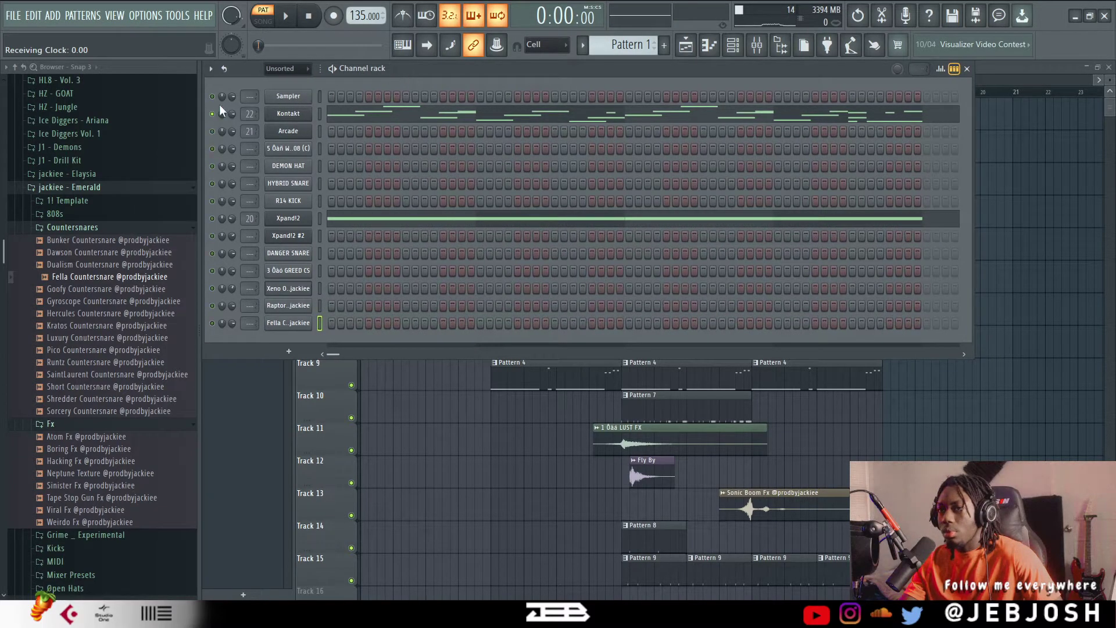
# Step: Play Pattern 1 with only Kontakt active and examine its melody notes in the piano roll
pyautogui.press('space')
pyautogui.click(344, 112)
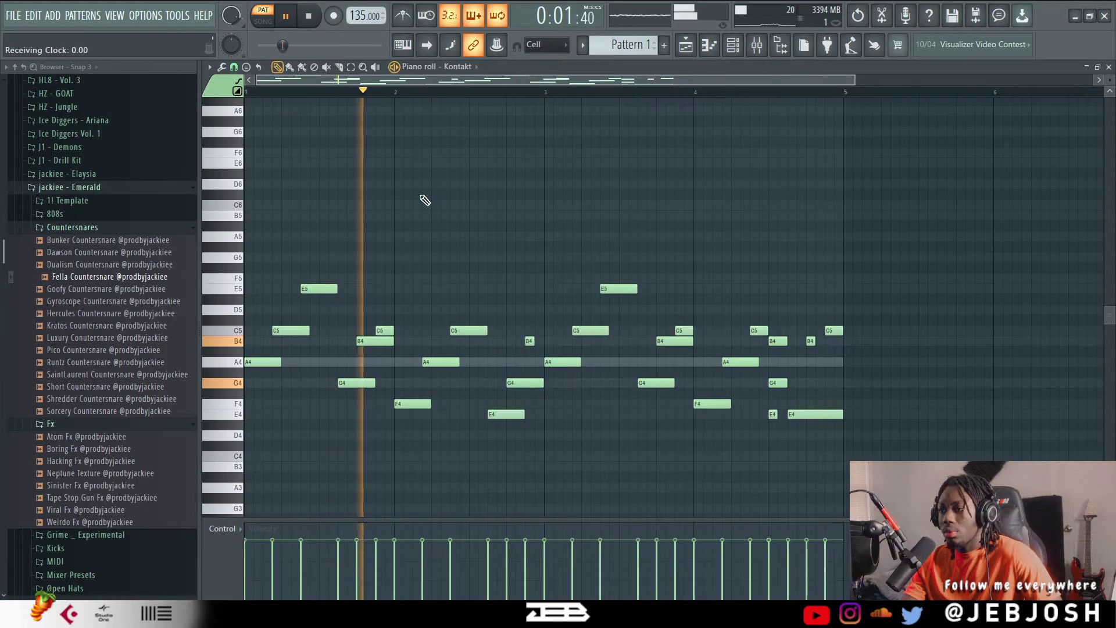
pyautogui.scroll(-1, 425, 201)
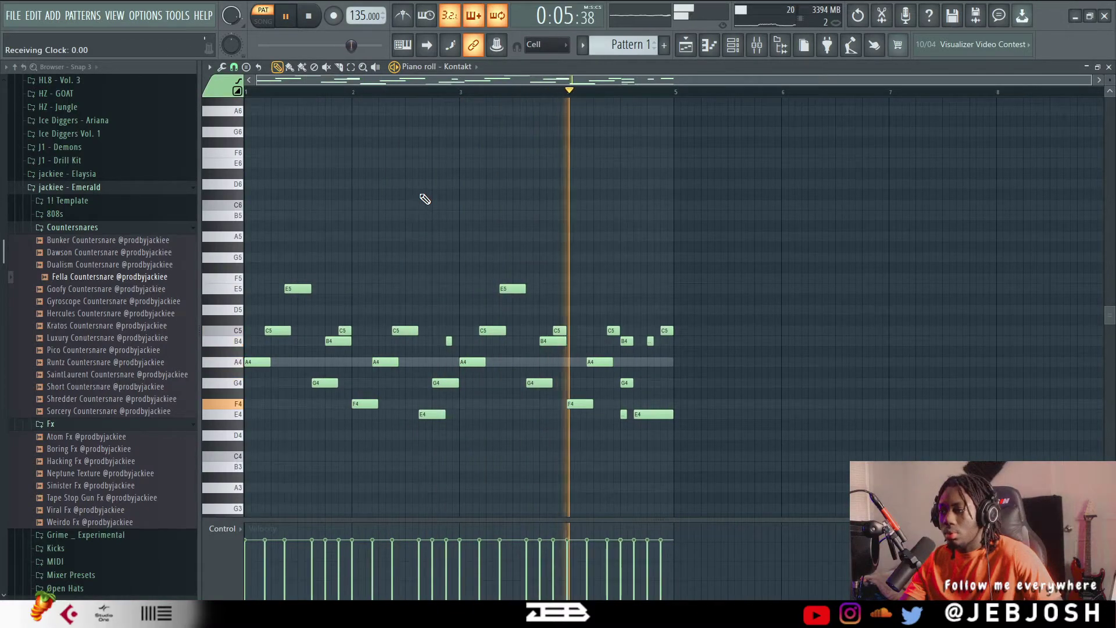
pyautogui.press('space')
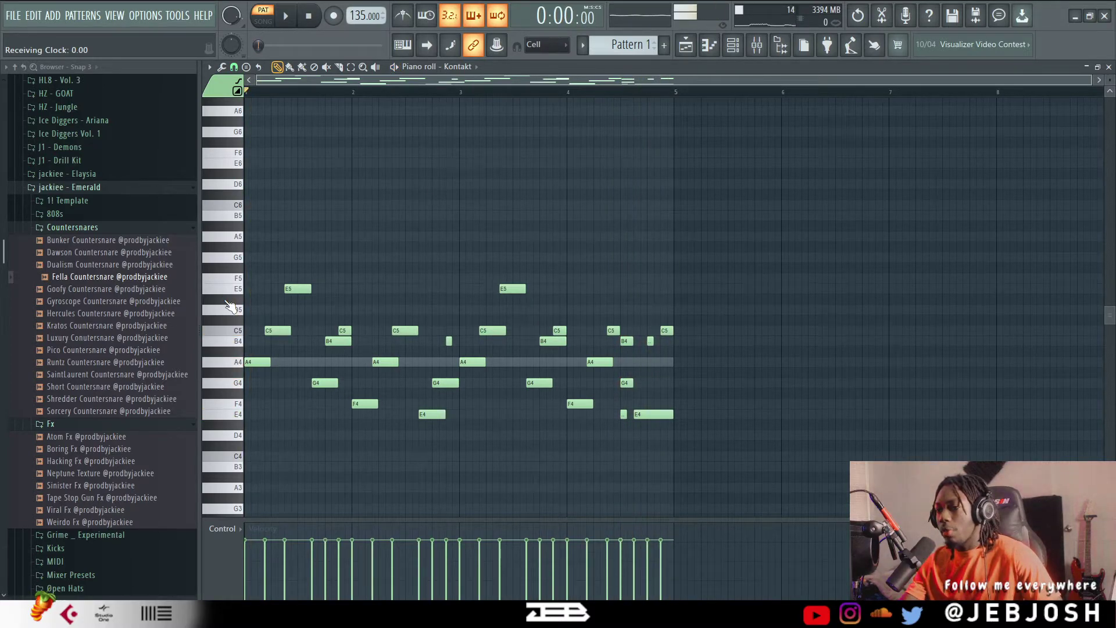
pyautogui.scroll(1, 231, 307)
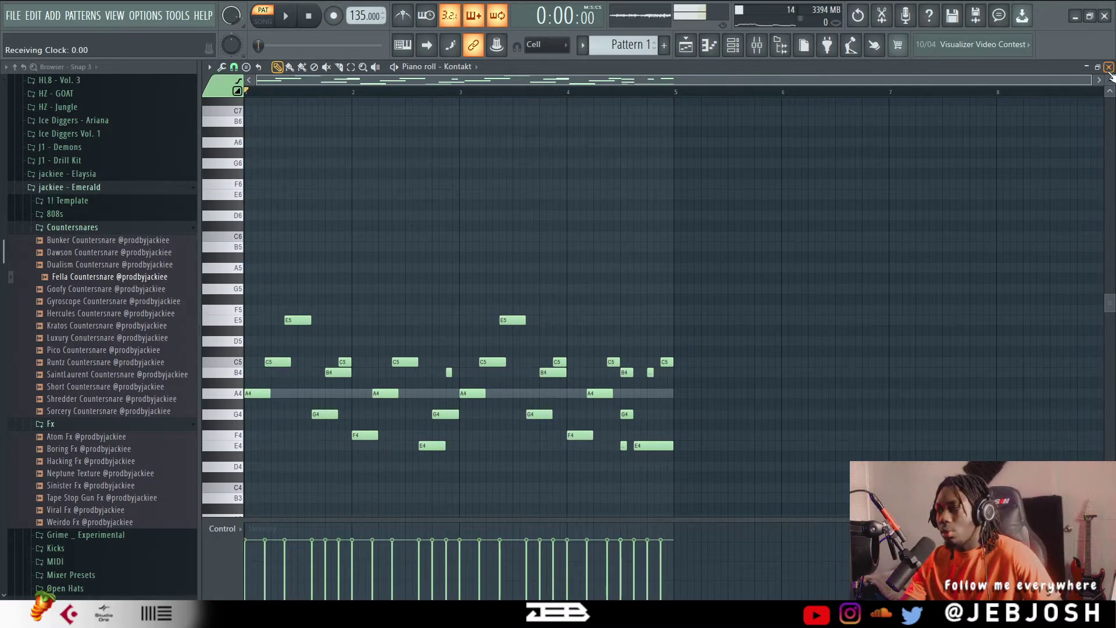
pyautogui.click(1109, 67)
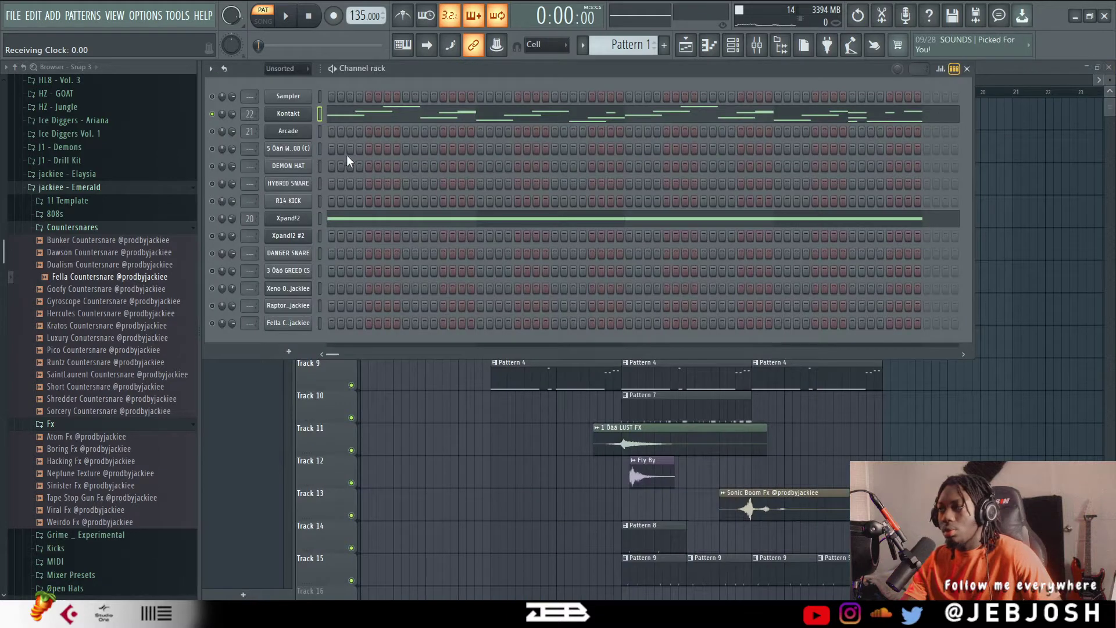
# Step: View the Evolution Modern Nylon patch loaded in Kontakt and replay Pattern 1 from the channel rack
pyautogui.click(289, 114)
pyautogui.moveTo(506, 180); pyautogui.dragTo(467, 132)
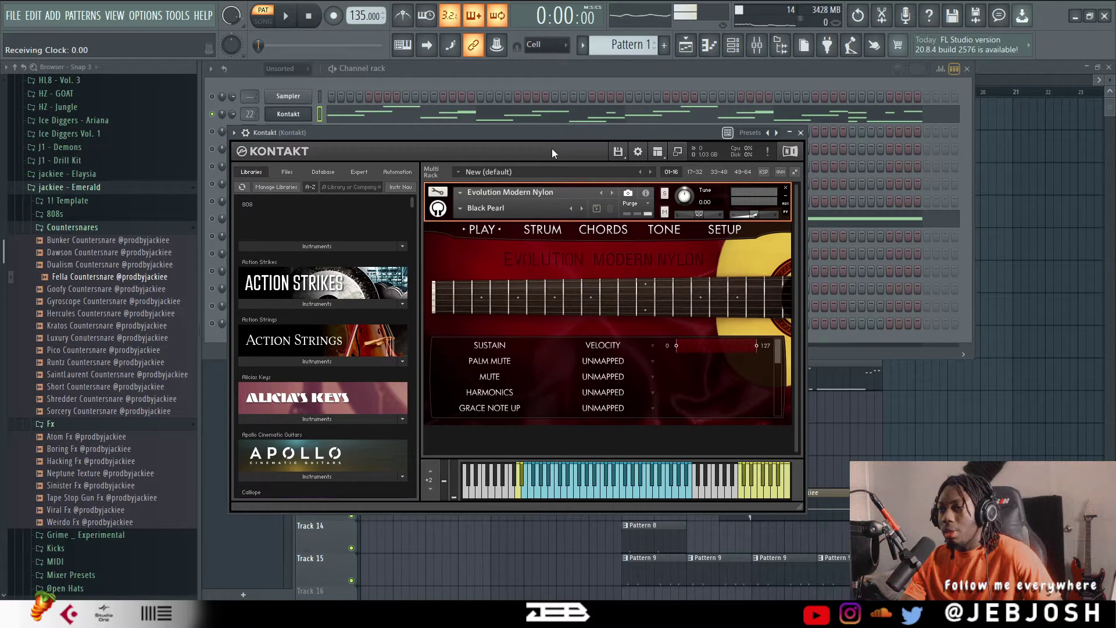
pyautogui.click(525, 79)
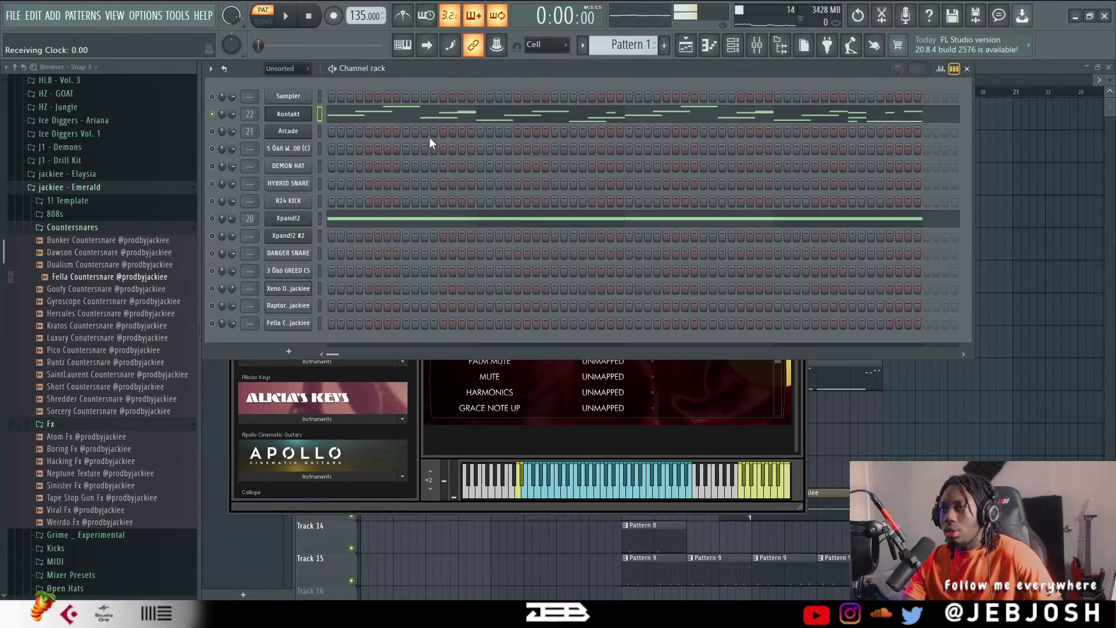
pyautogui.press('space')
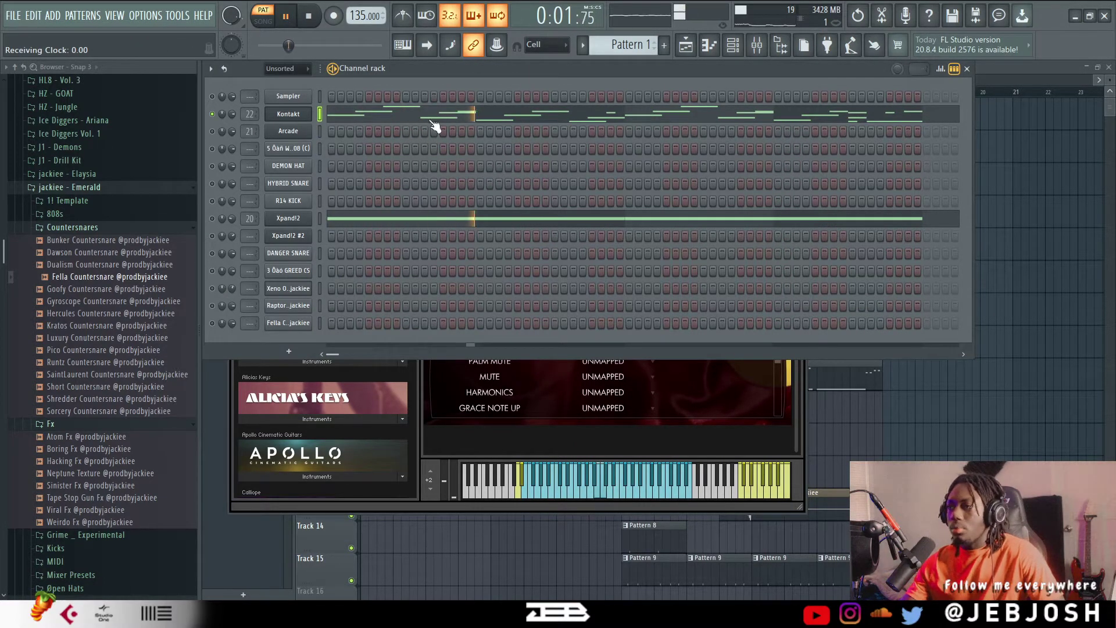
pyautogui.press('space')
# Step: Add Fruity Parametric EQ 2 to slot 5 of the Kontakt mixer track and cut the low end with band 1
pyautogui.click(756, 45)
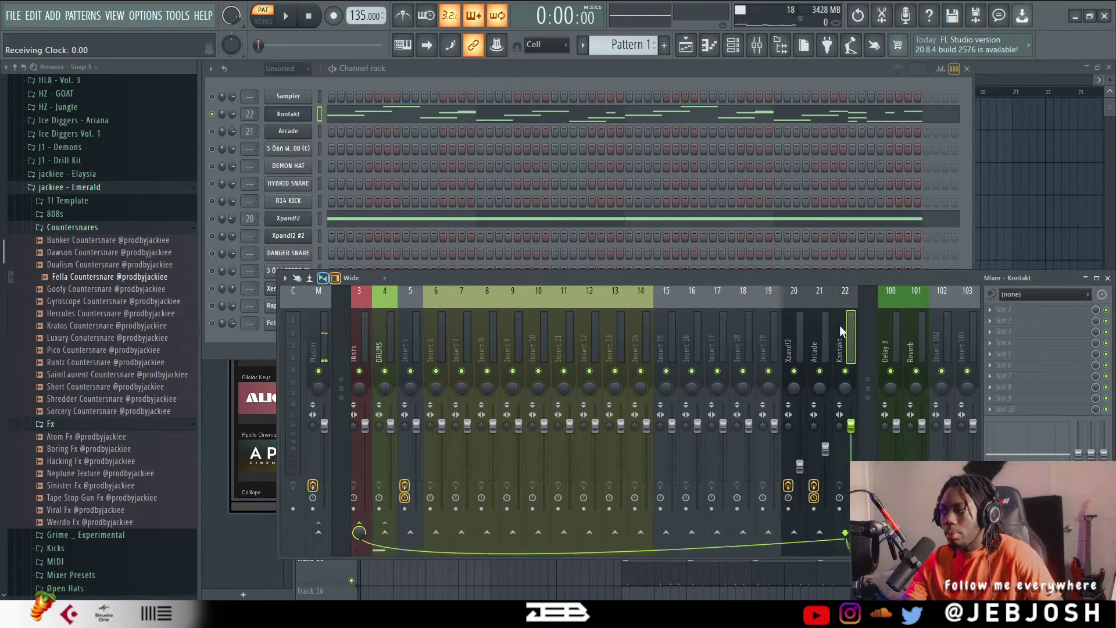
pyautogui.click(1011, 401)
pyautogui.moveTo(1000, 339)
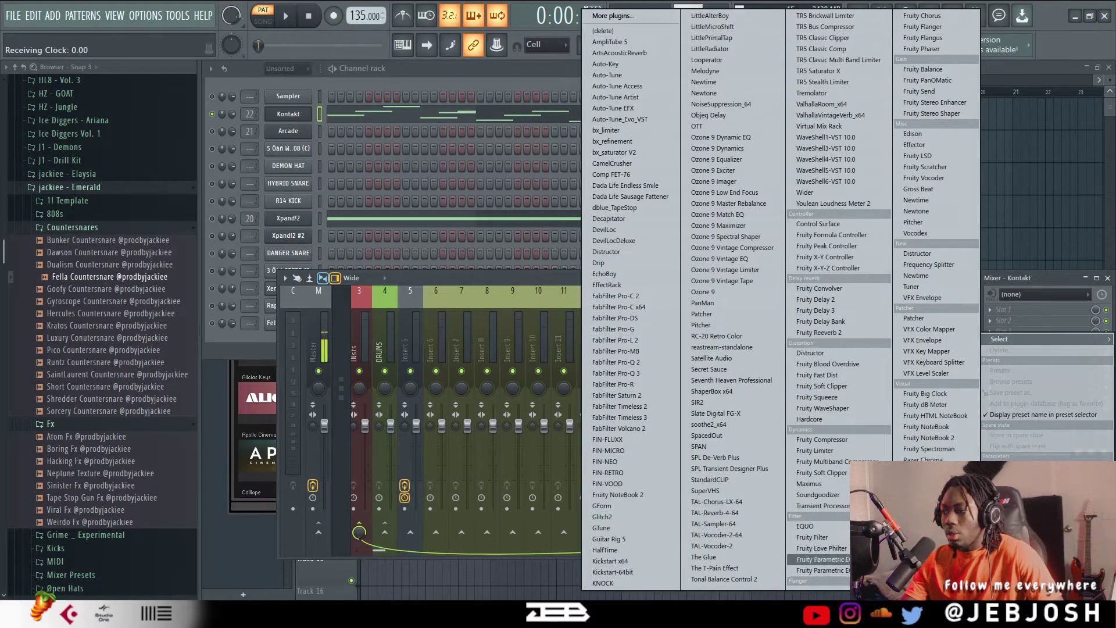
pyautogui.click(819, 571)
pyautogui.press('space')
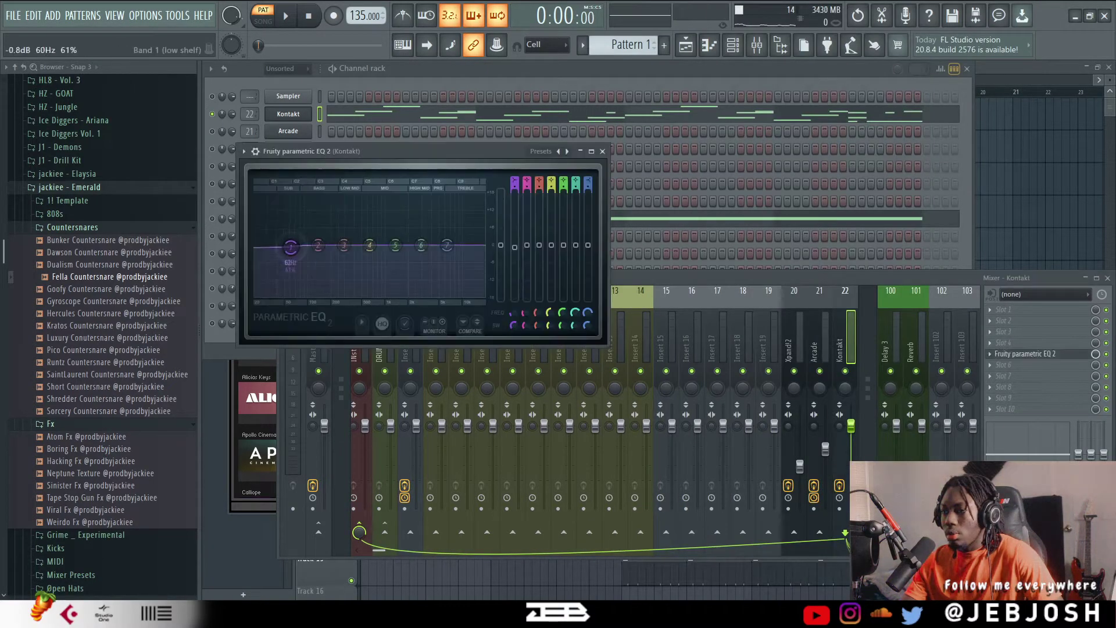
pyautogui.moveTo(294, 294); pyautogui.dragTo(312, 294)
pyautogui.press('space')
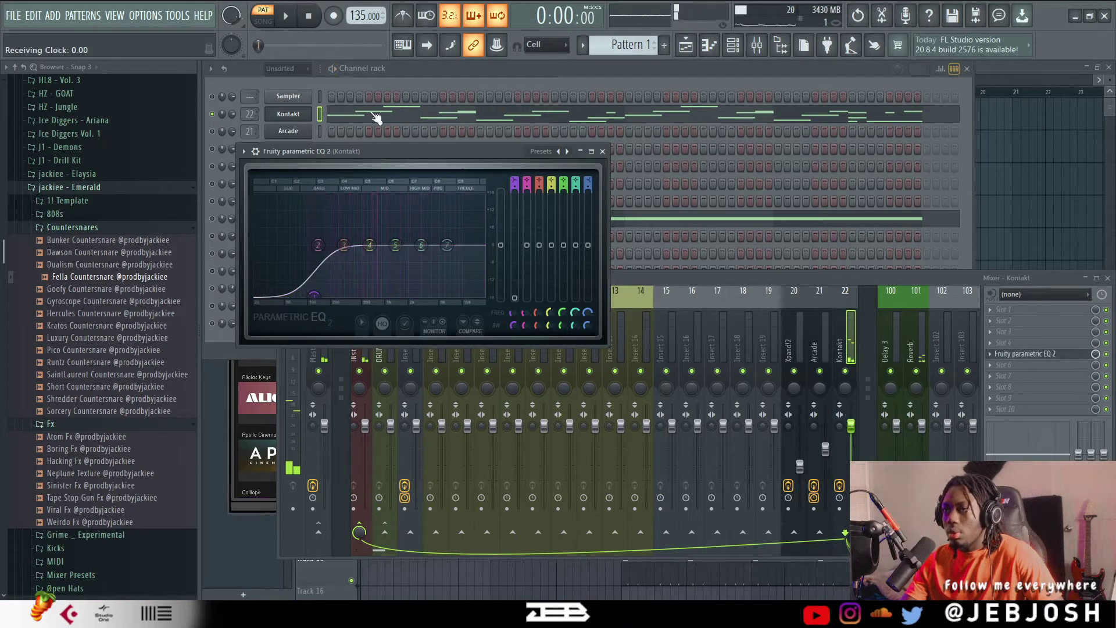
# Step: Play the Xpand!2 pad on its own and view its 17 Smooth Hybrid preset
pyautogui.click(409, 72)
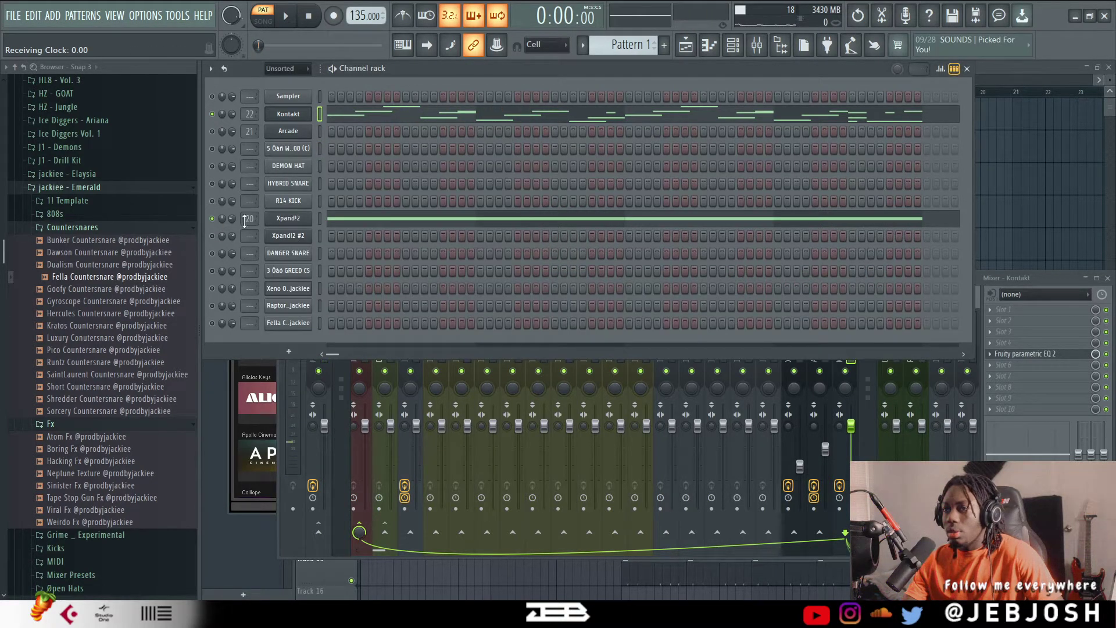
pyautogui.press('space')
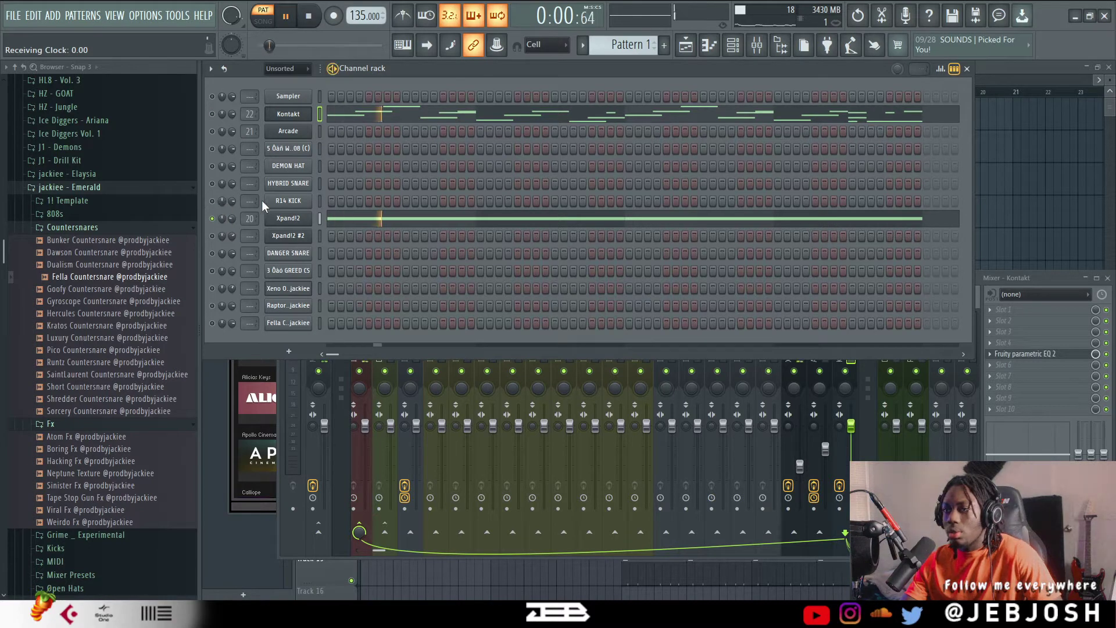
pyautogui.click(288, 218)
pyautogui.press('space')
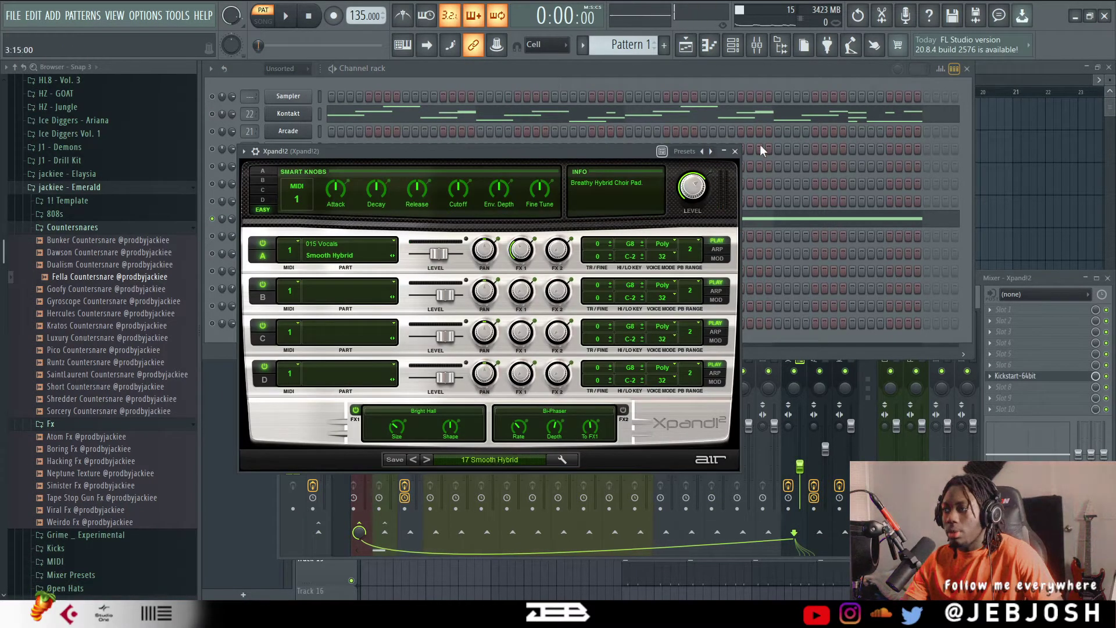
pyautogui.click(735, 151)
# Step: Play Pattern 1, re-enable Kontakt alongside Xpand!2, and unsolo so all channels are active
pyautogui.click(1010, 274)
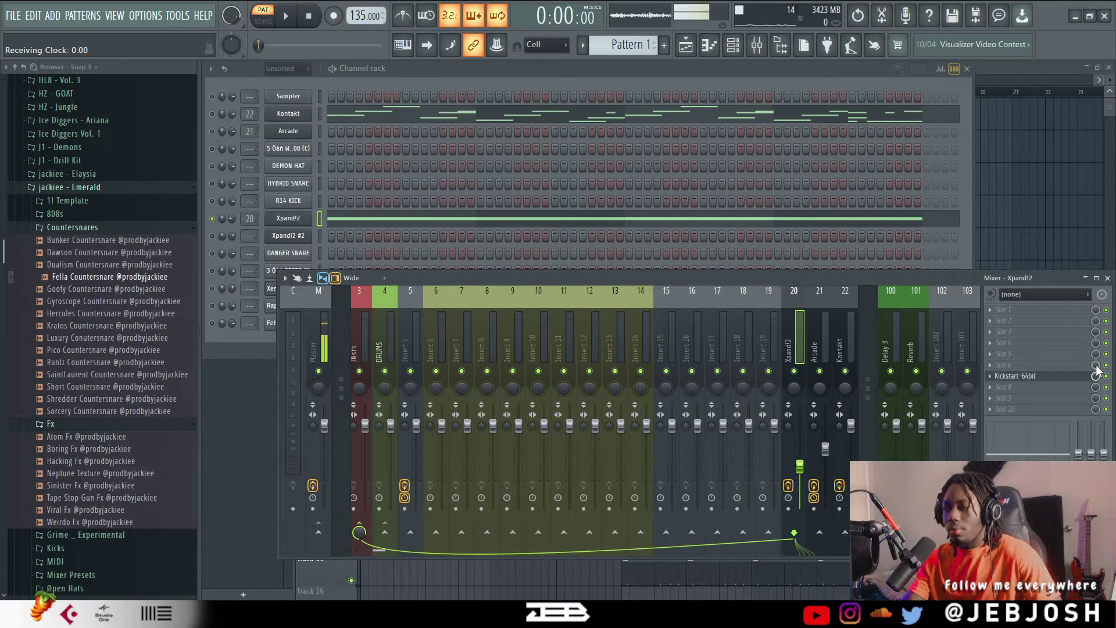
pyautogui.press('space')
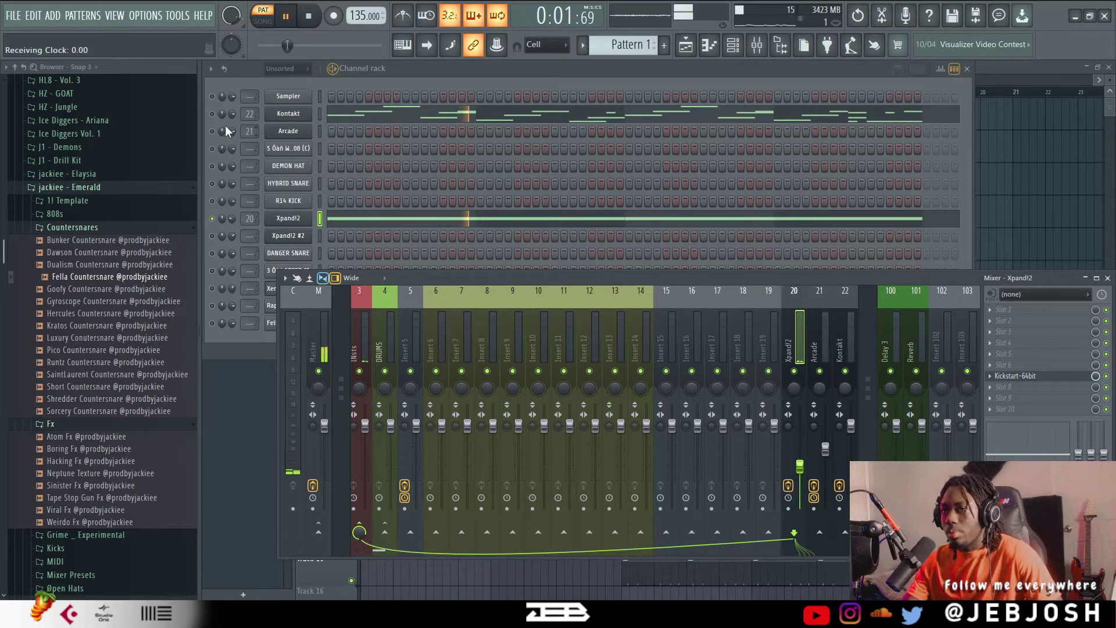
pyautogui.click(212, 114)
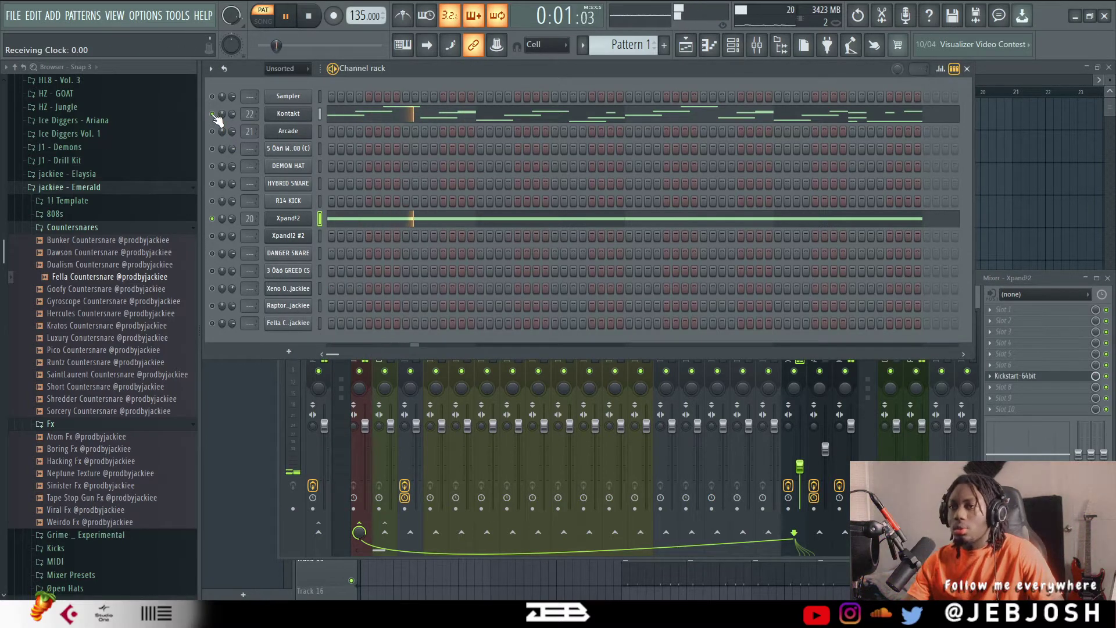
pyautogui.rightClick(212, 114)
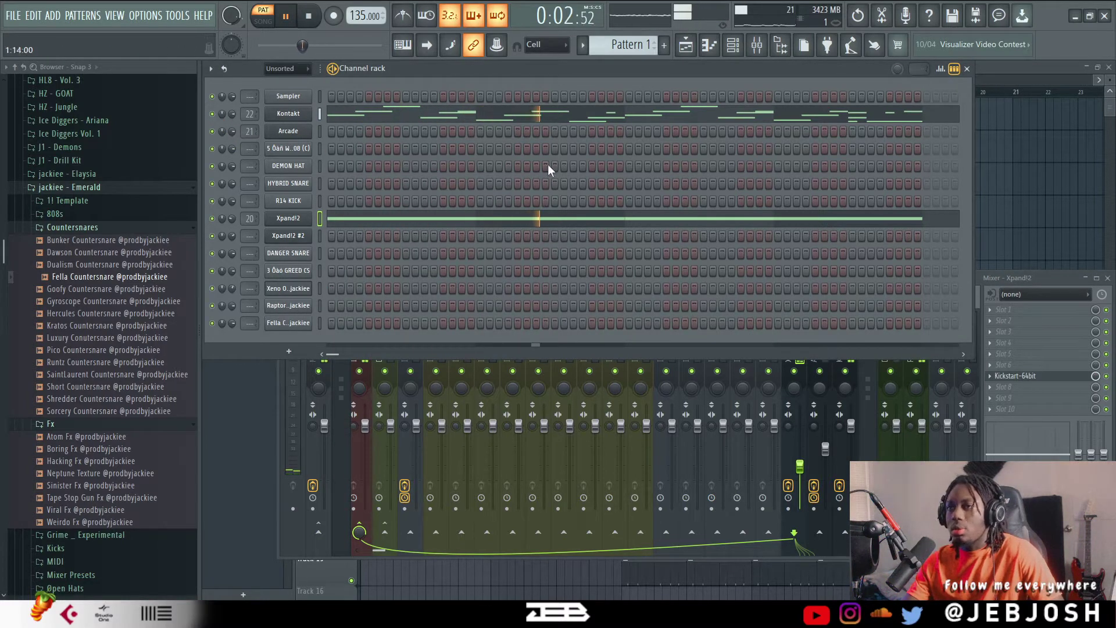
pyautogui.click(981, 272)
pyautogui.press('space')
# Step: Check the effect slots of the Kontakt and Xpand!2 mixer tracks and play both instruments together
pyautogui.click(835, 332)
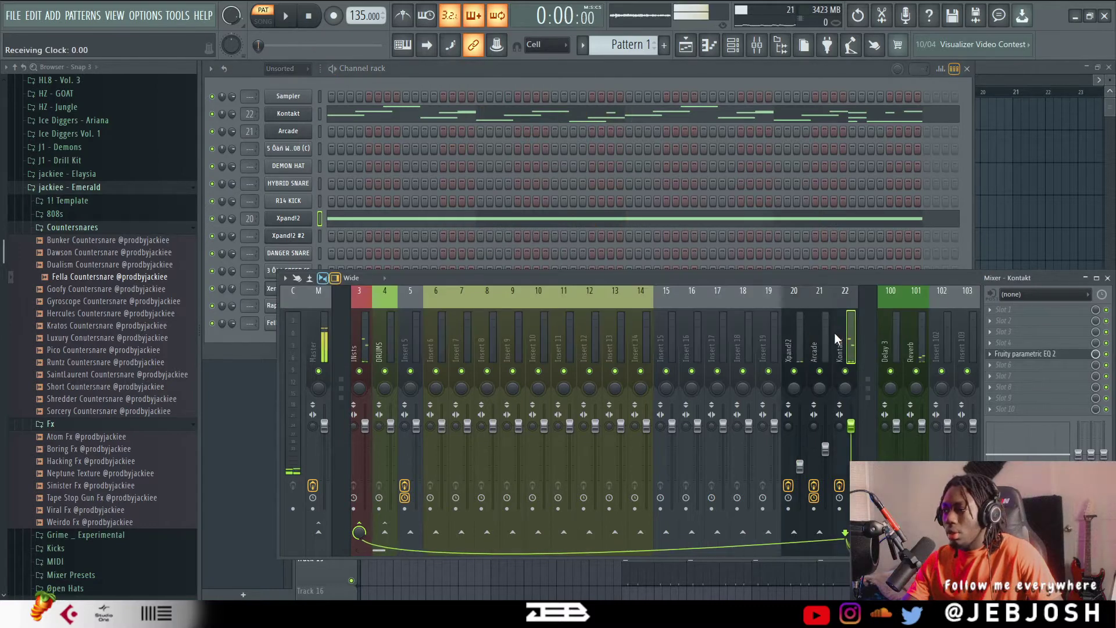
pyautogui.click(799, 333)
pyautogui.press('space')
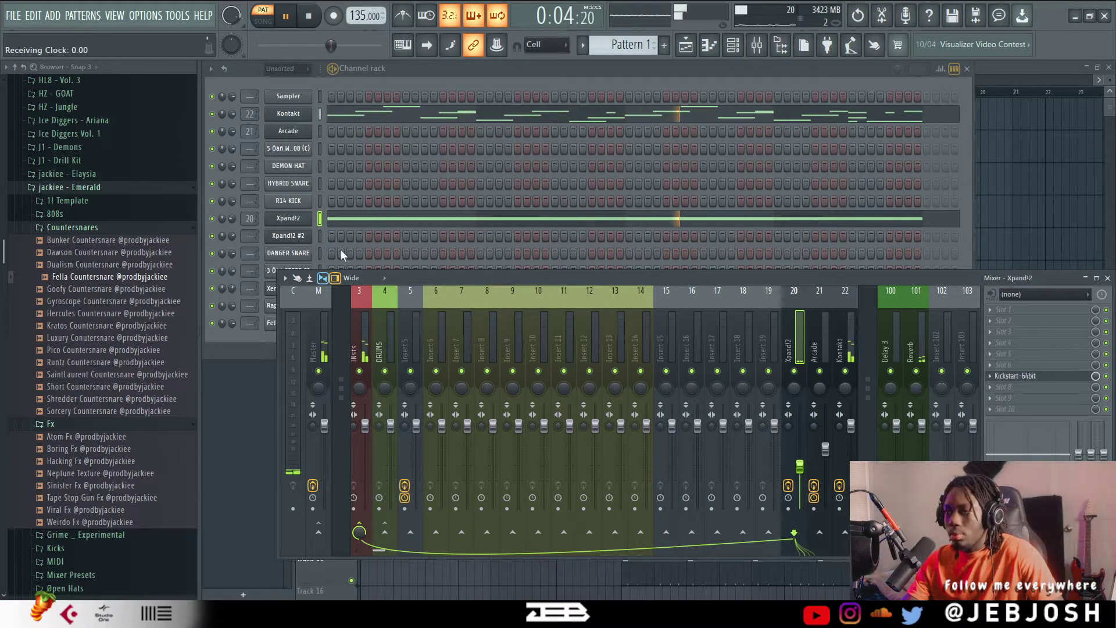
pyautogui.click(567, 78)
pyautogui.press('space')
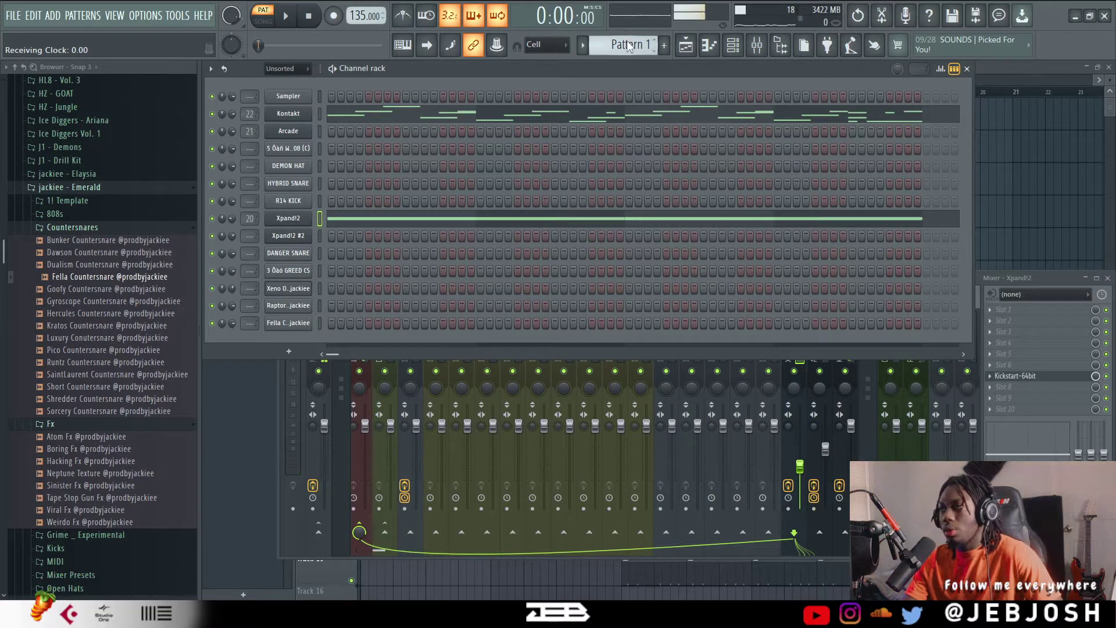
# Step: Switch to Pattern 2, play the Arcade part, and view the preset loaded in the Arcade plugin
pyautogui.scroll(-1, 628, 45)
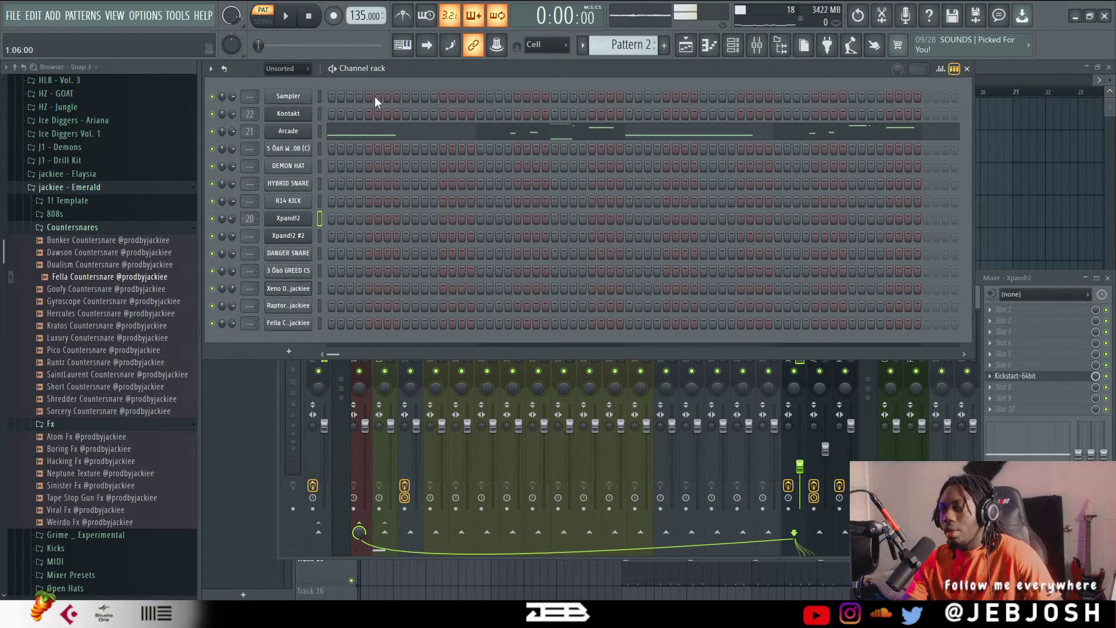
pyautogui.press('space')
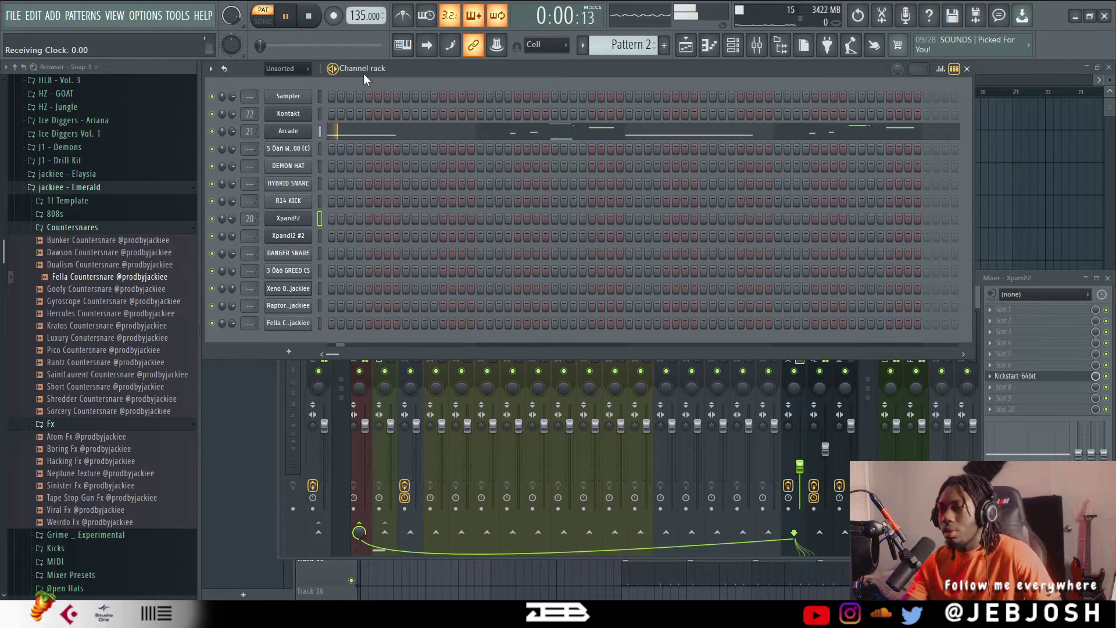
pyautogui.click(288, 131)
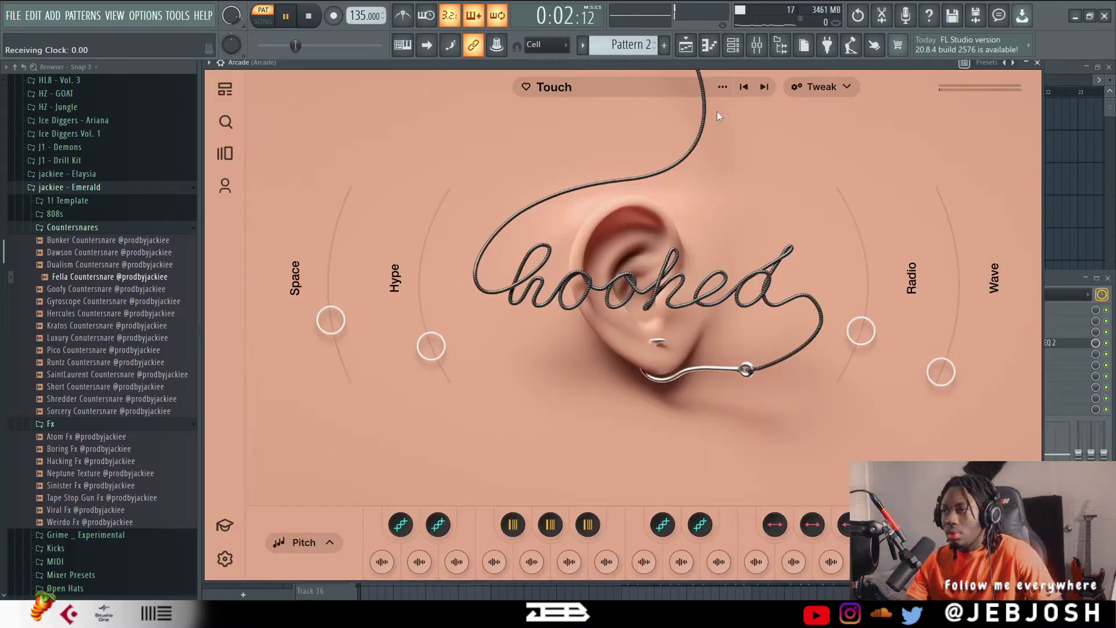
pyautogui.click(1038, 62)
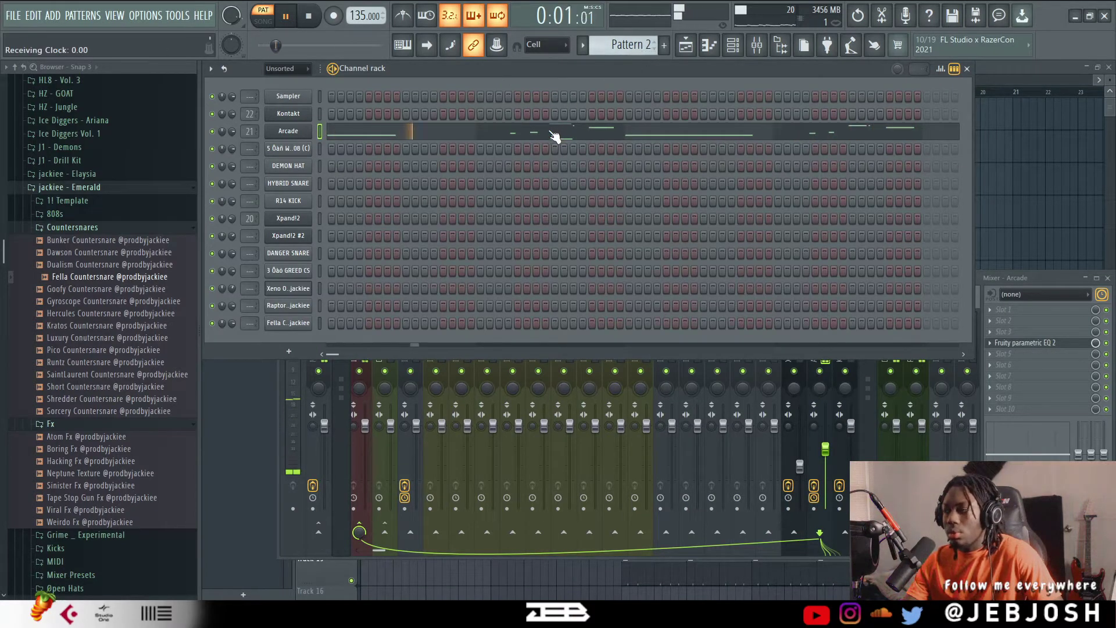
pyautogui.press('space')
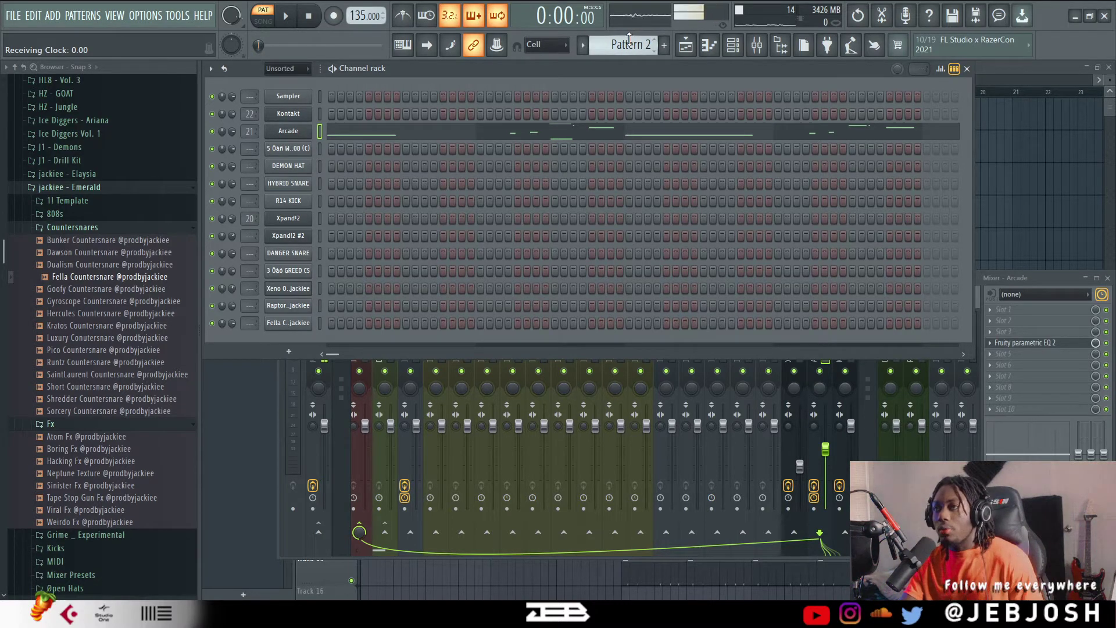
# Step: Switch to Pattern 3 and play the HYBRID SNARE hits, first alone and again with the metronome on
pyautogui.scroll(-1, 630, 43)
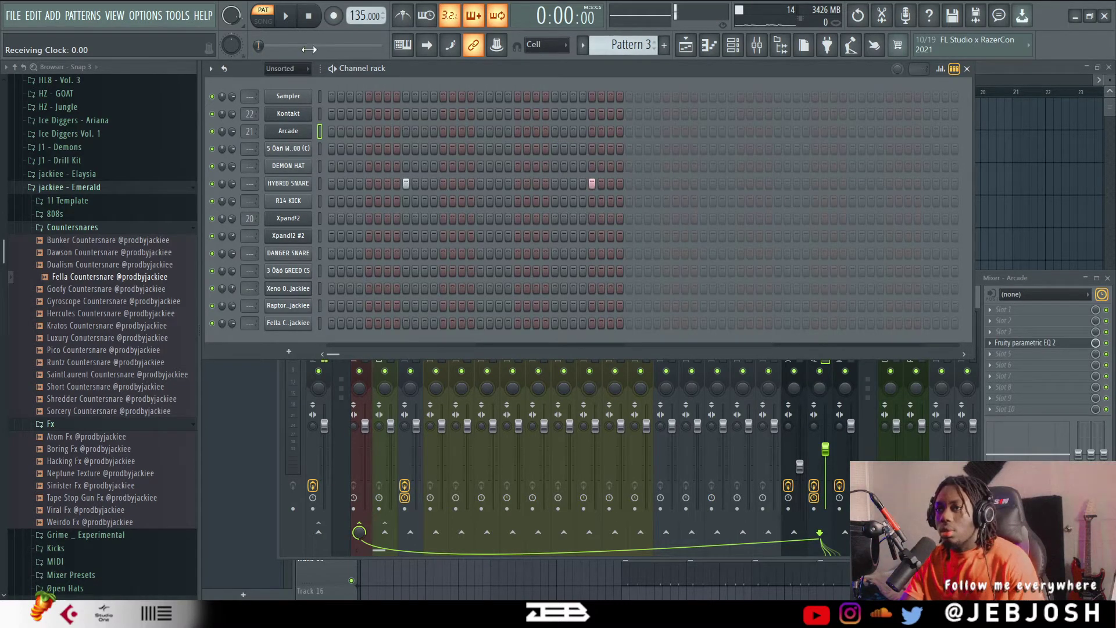
pyautogui.press('space')
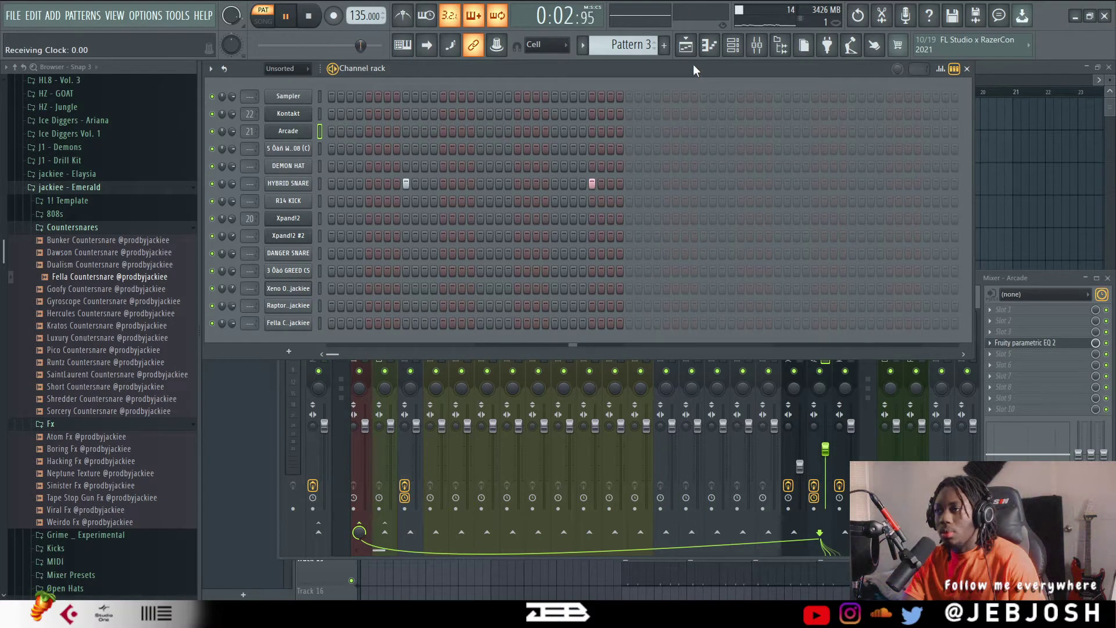
pyautogui.press('space')
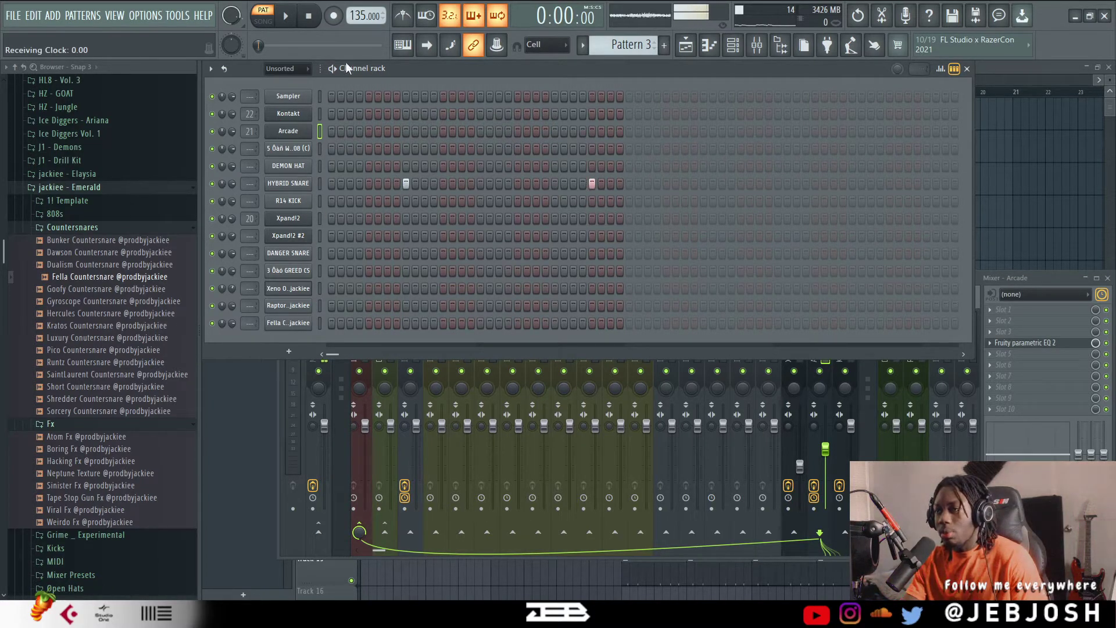
pyautogui.press('space')
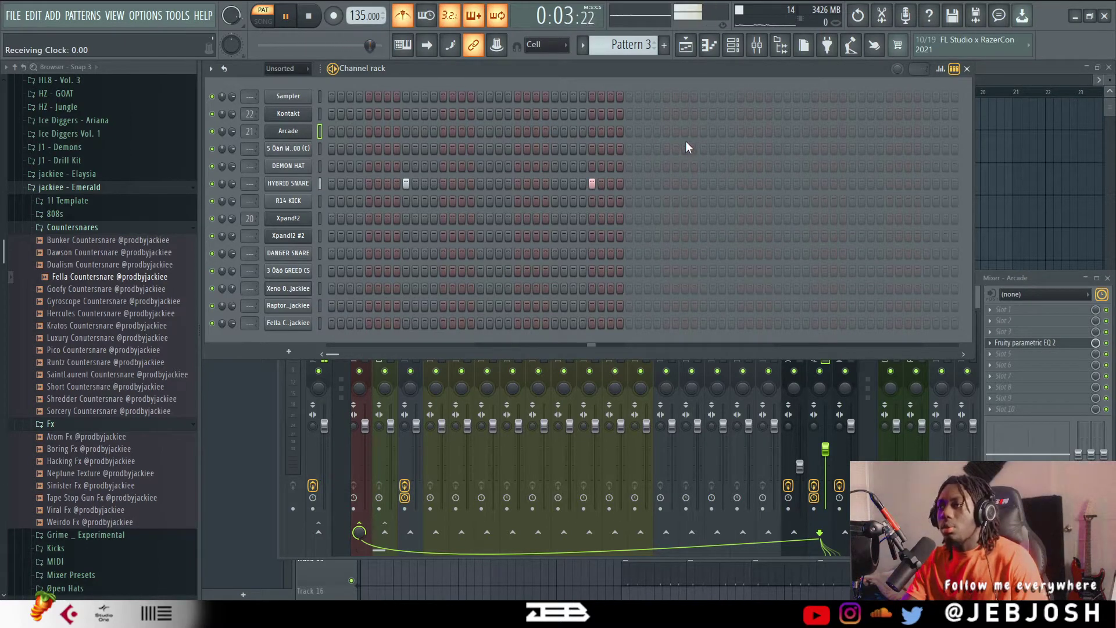
pyautogui.press('space')
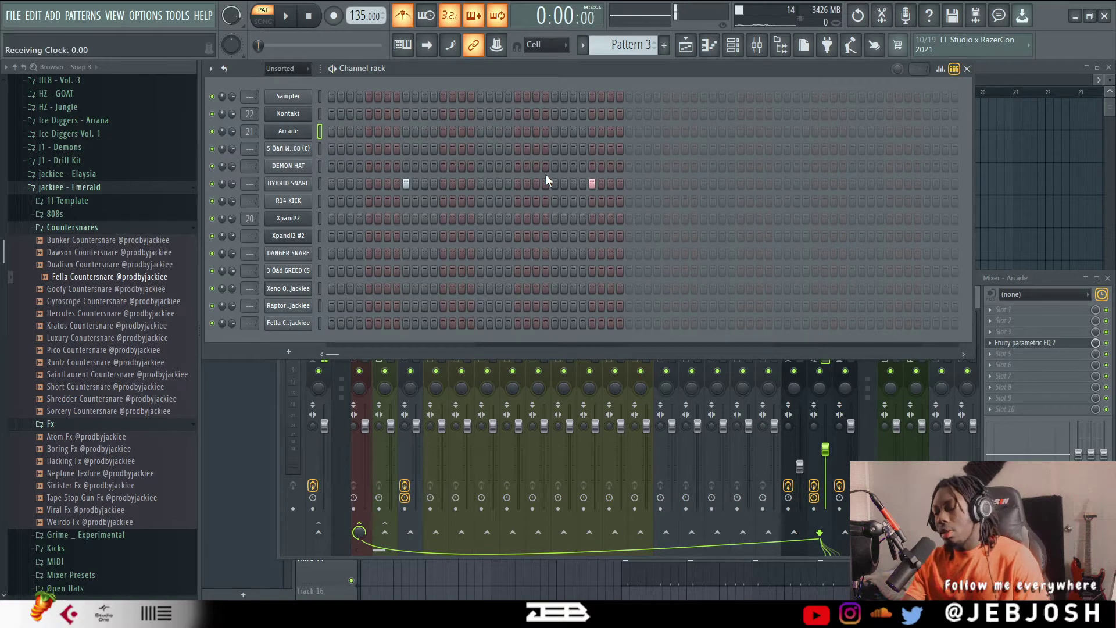
# Step: Switch to Pattern 4, play the WRATH 808 part, and view its notes in the piano roll
pyautogui.scroll(1, 615, 45)
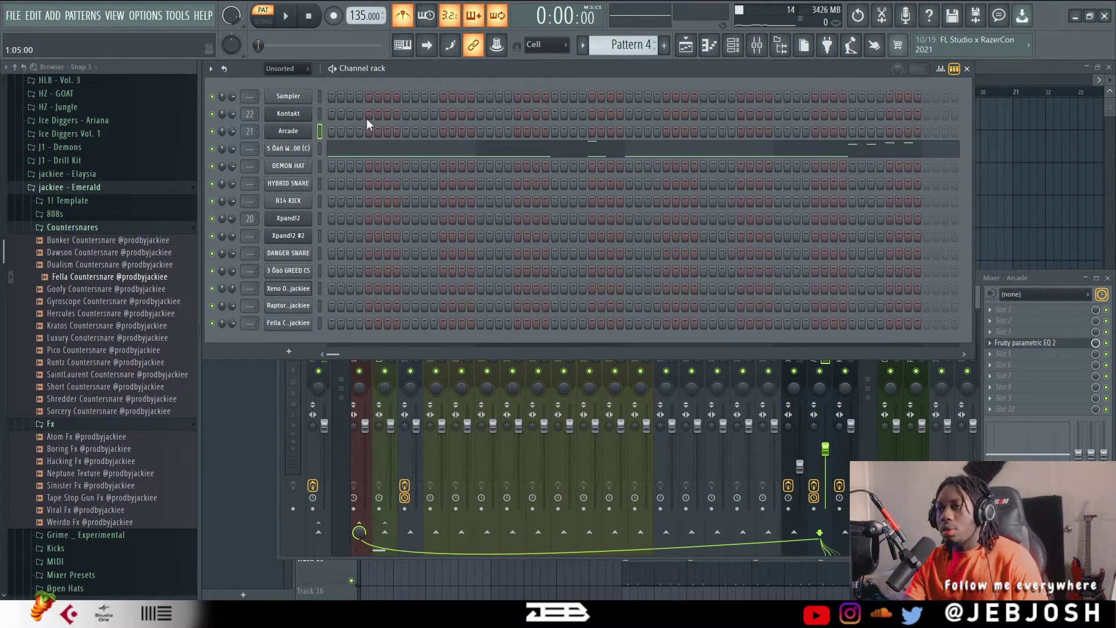
pyautogui.press('space')
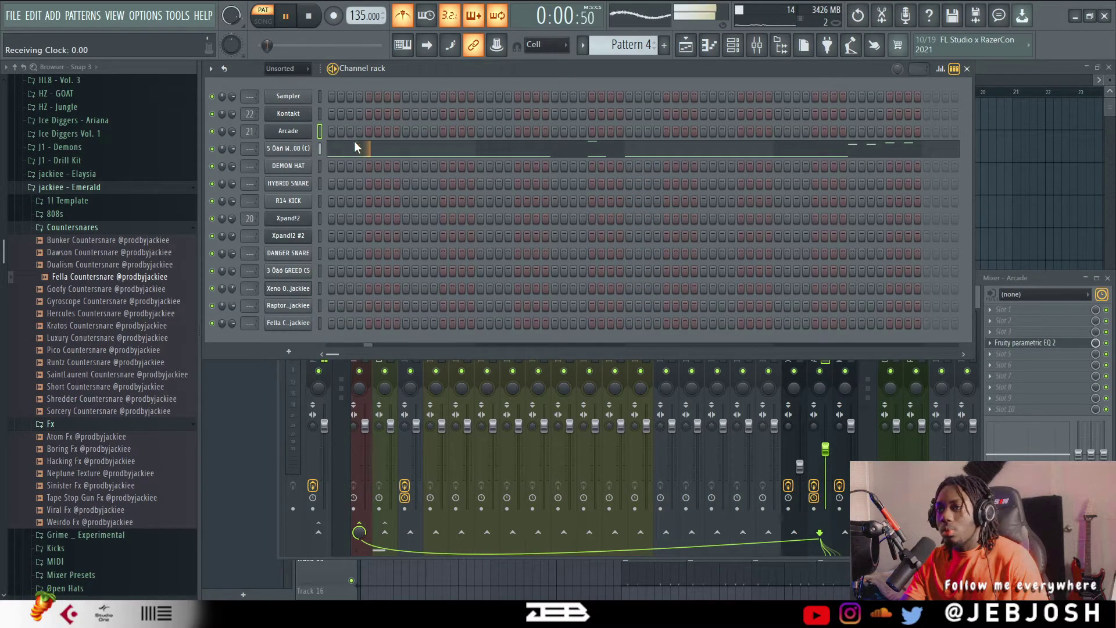
pyautogui.click(332, 148)
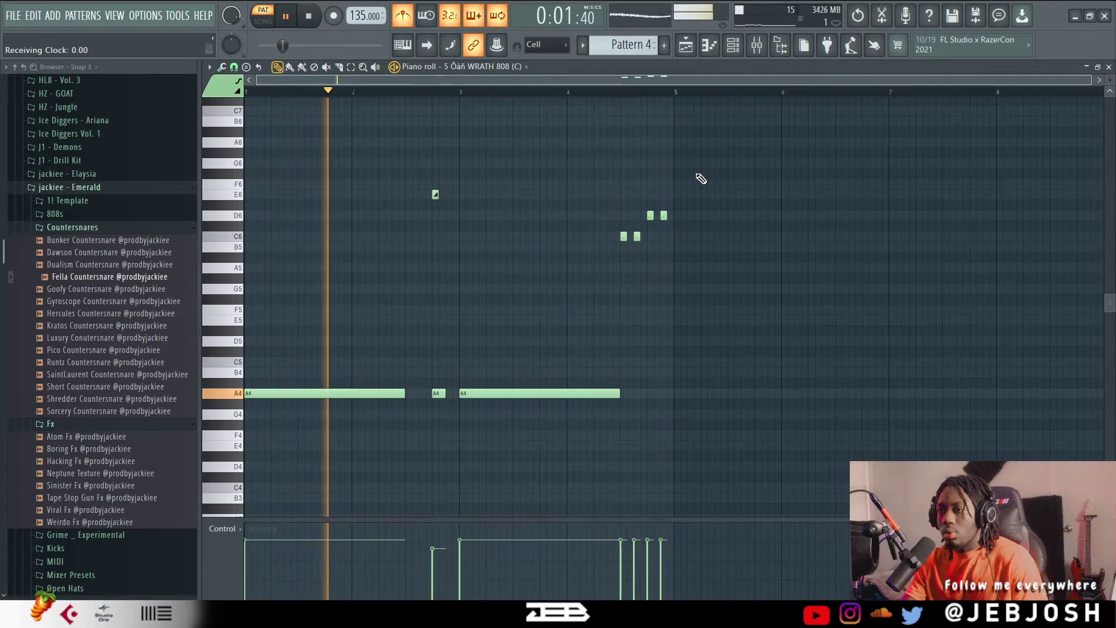
pyautogui.press('space')
pyautogui.click(1108, 67)
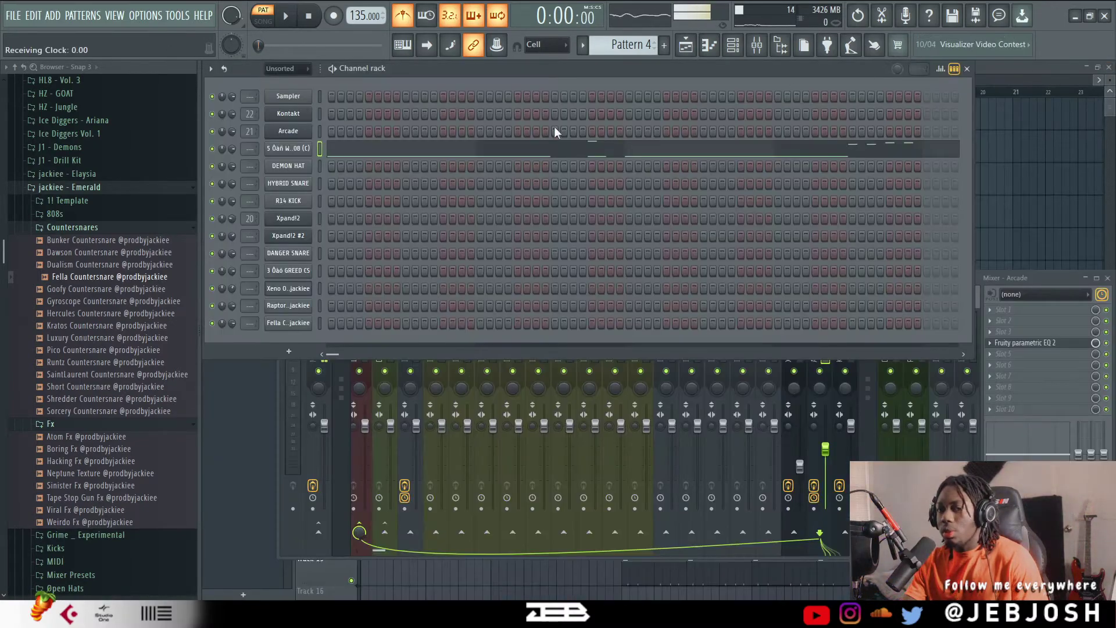
# Step: Open the WRATH 808 channel's sample settings and audition the sample from its waveform
pyautogui.click(301, 149)
pyautogui.click(484, 464)
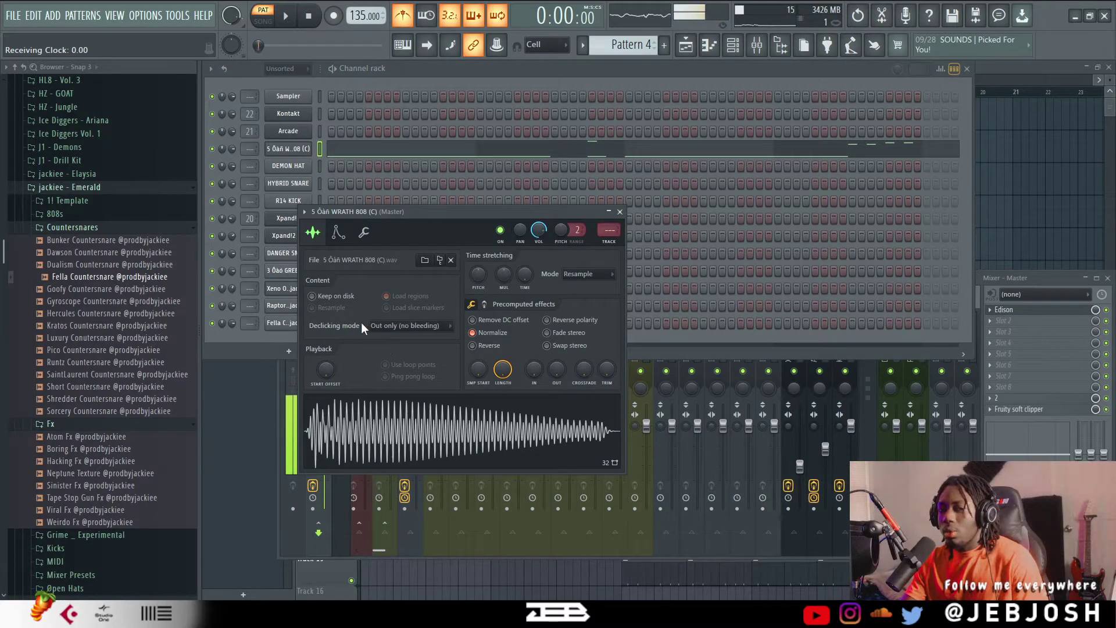
pyautogui.click(489, 443)
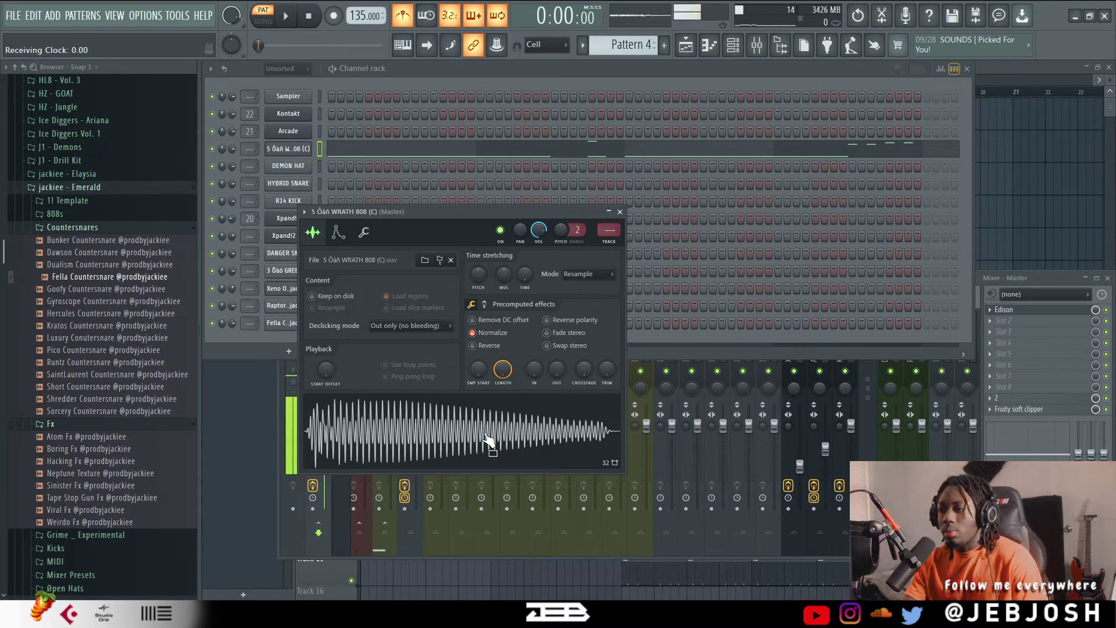
pyautogui.click(517, 75)
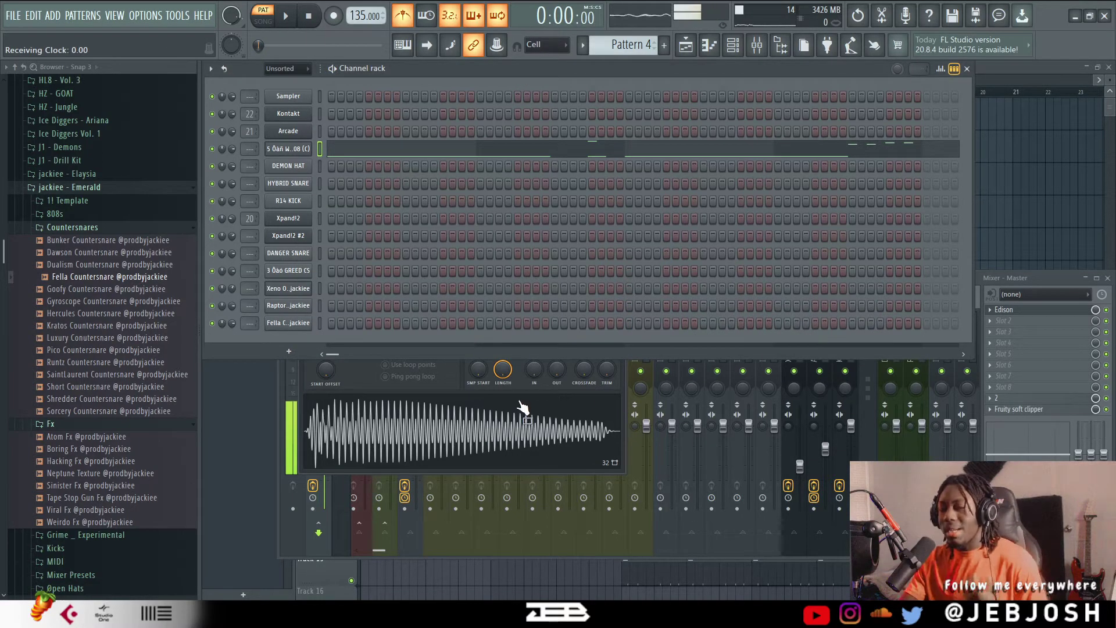
pyautogui.click(515, 420)
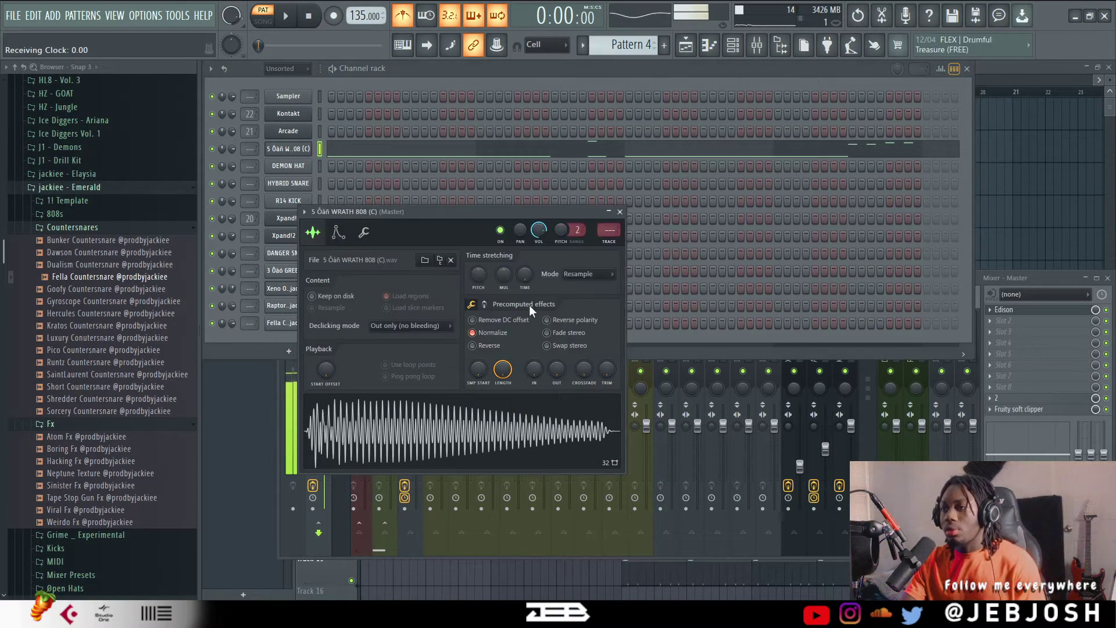
# Step: Switch to Pattern 5, play the R14 KICK part, and view its notes in the piano roll
pyautogui.scroll(-1, 617, 47)
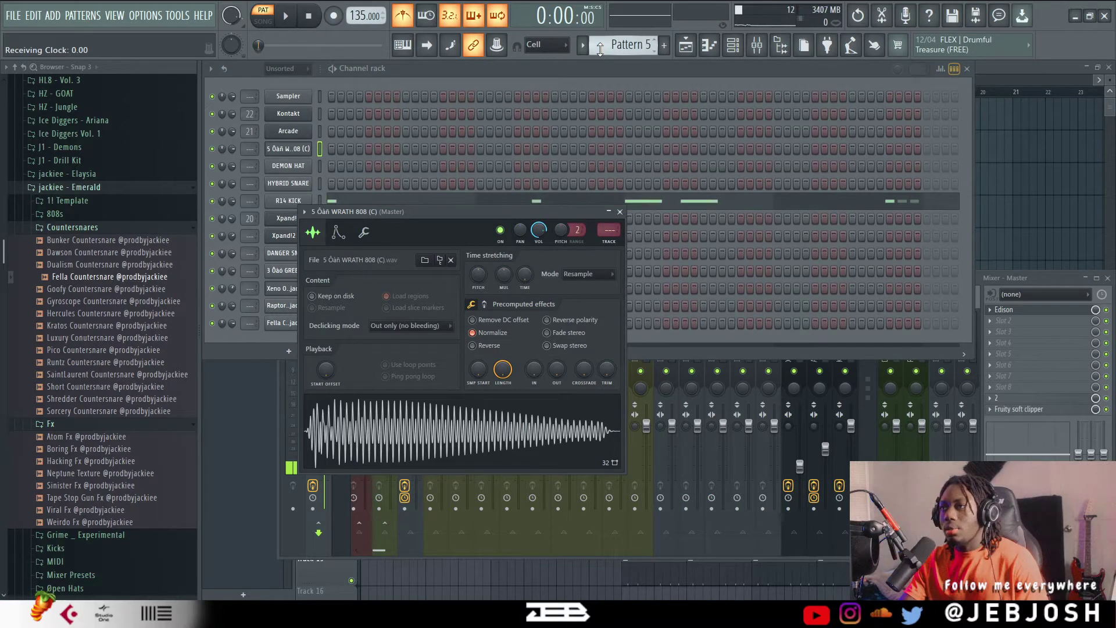
pyautogui.click(587, 73)
pyautogui.press('space')
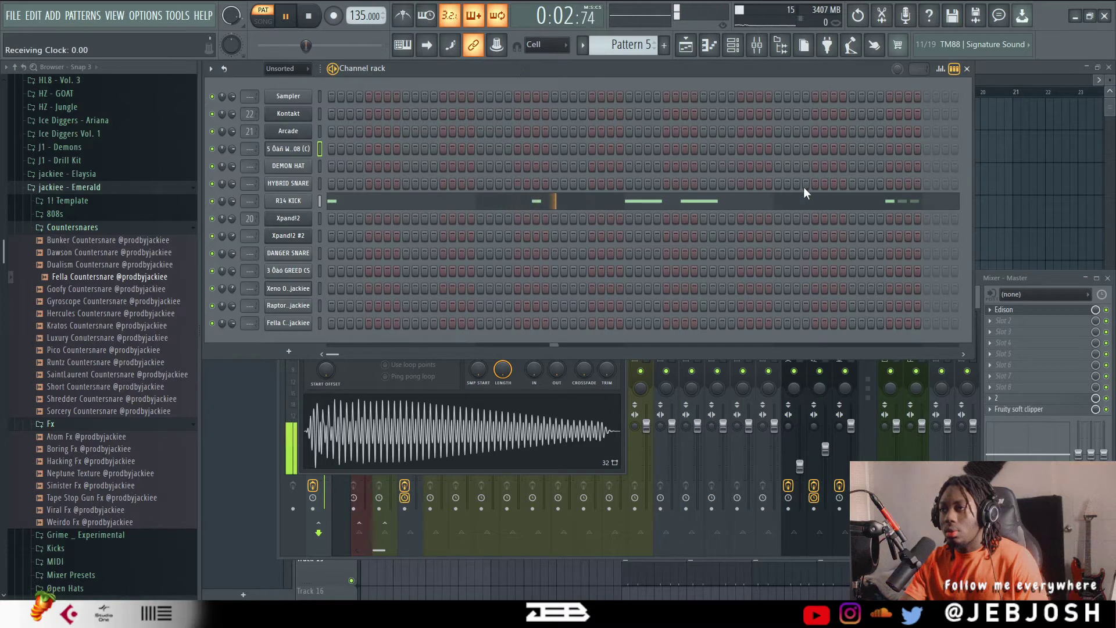
pyautogui.press('space')
pyautogui.click(783, 209)
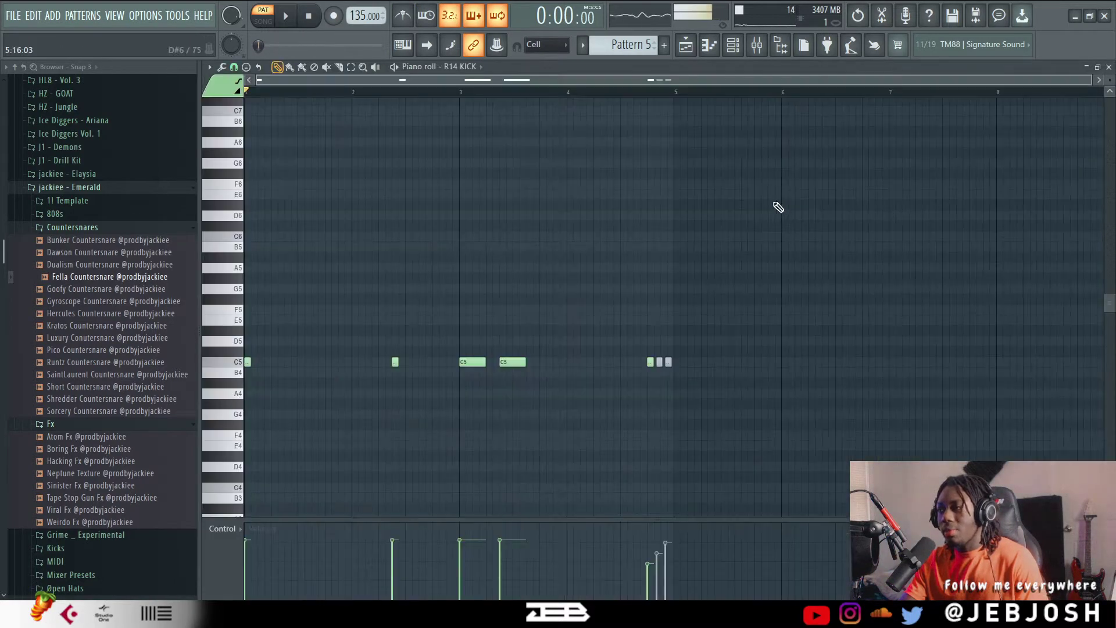
pyautogui.press('space')
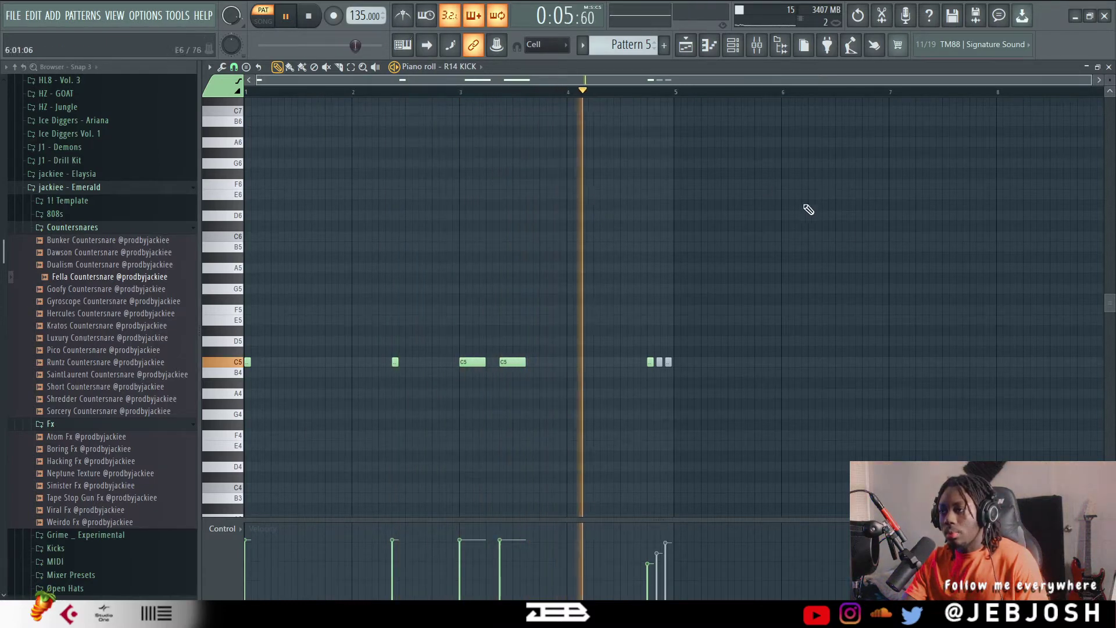
pyautogui.press('space')
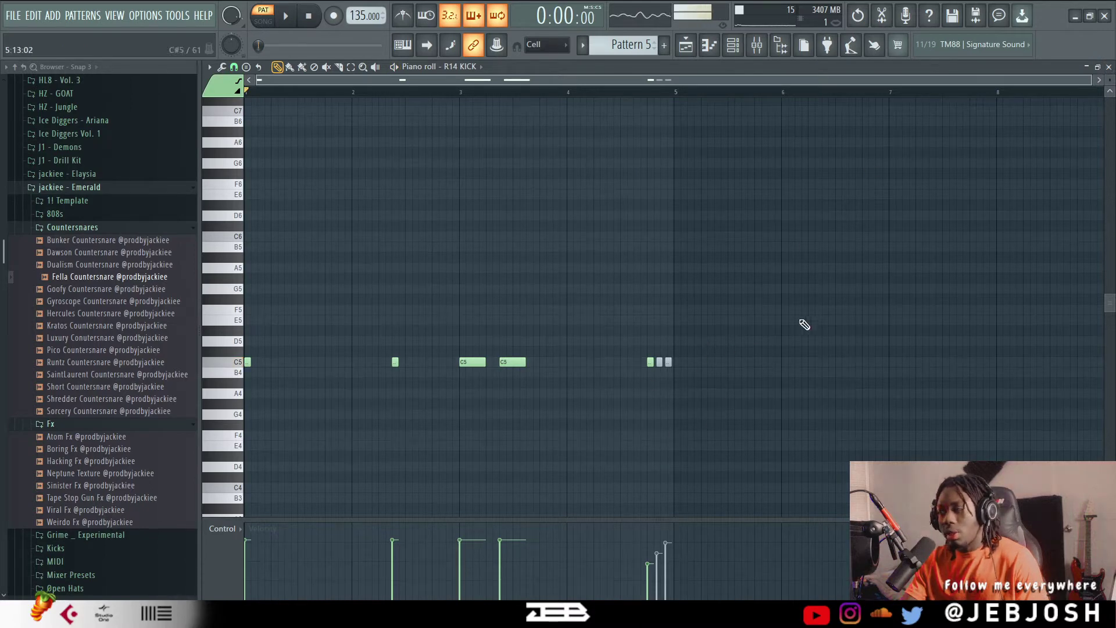
pyautogui.click(1109, 67)
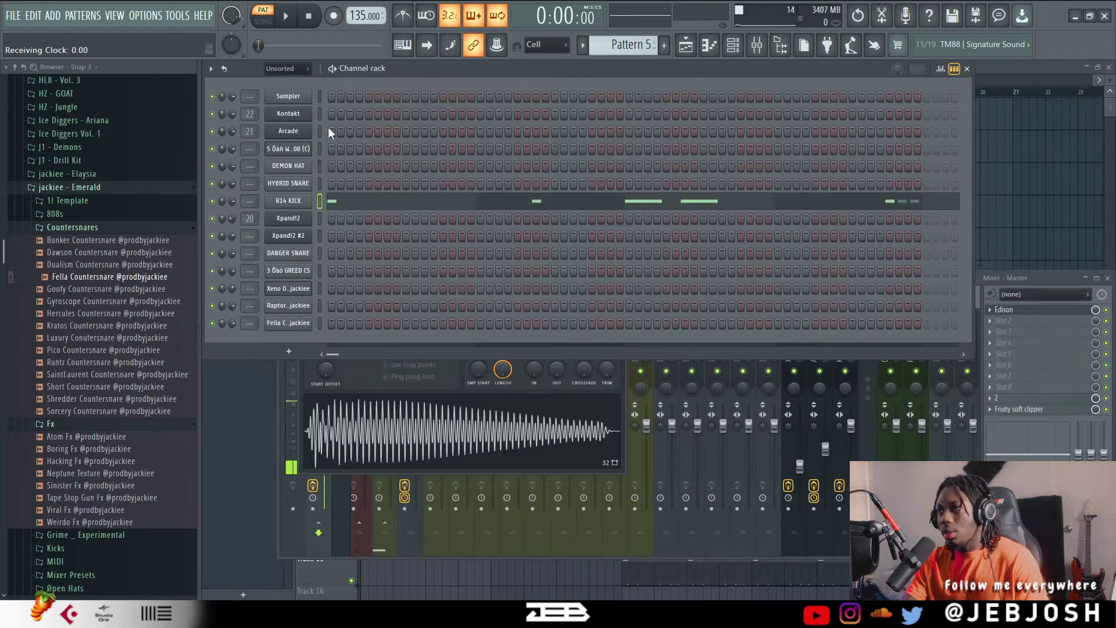
# Step: Switch to Pattern 6, play the DEMON HAT part, and view its notes in the piano roll
pyautogui.press('KP_Add')
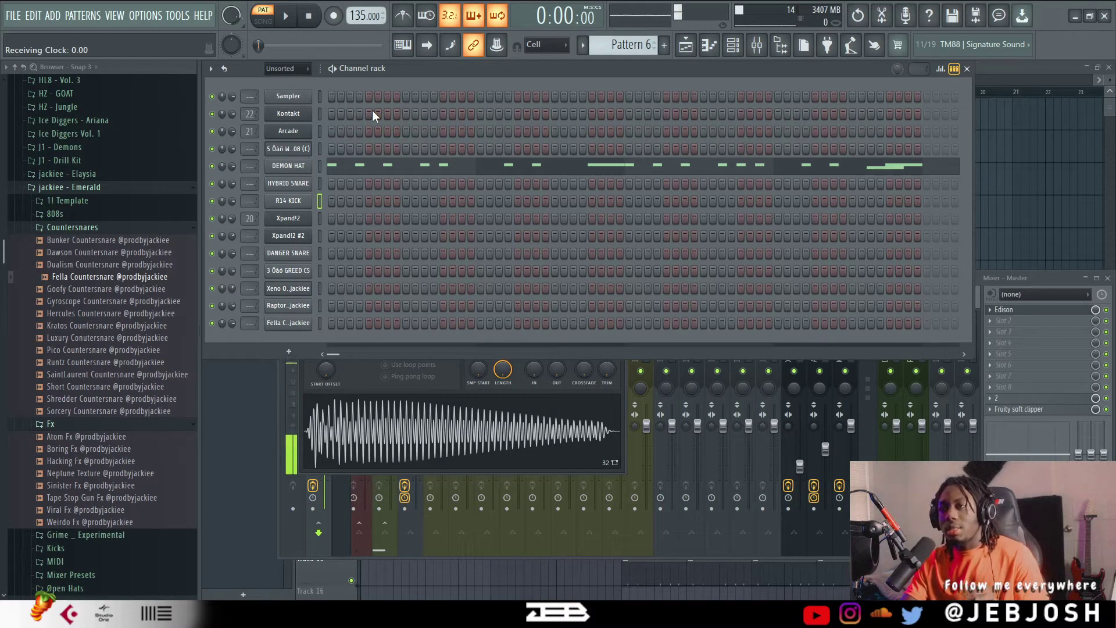
pyautogui.press('space')
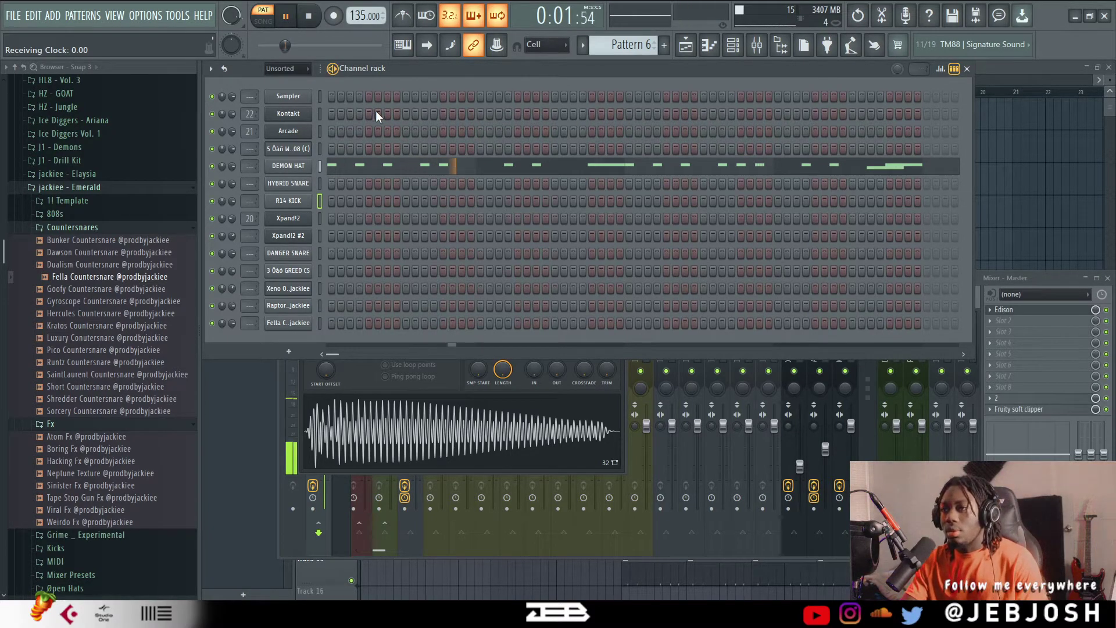
pyautogui.click(468, 169)
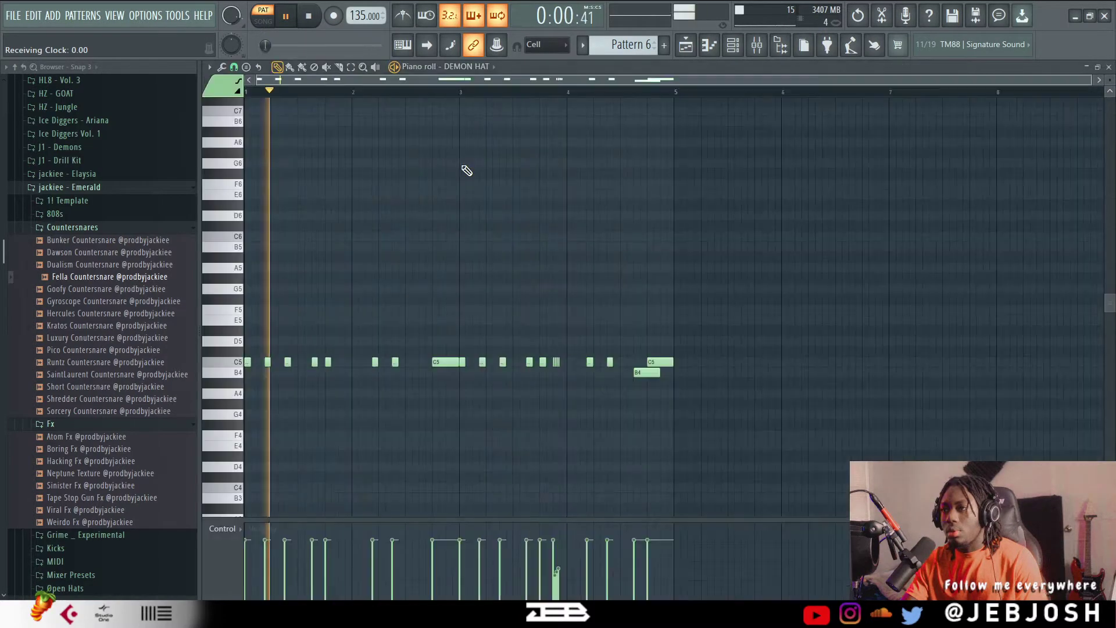
pyautogui.press('space')
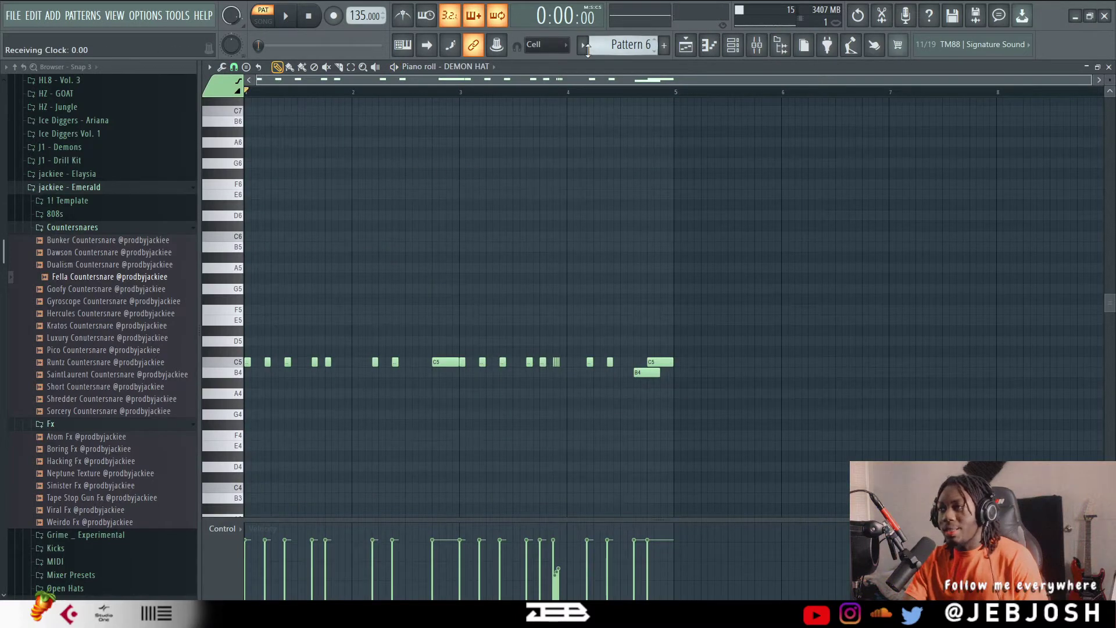
pyautogui.click(1109, 68)
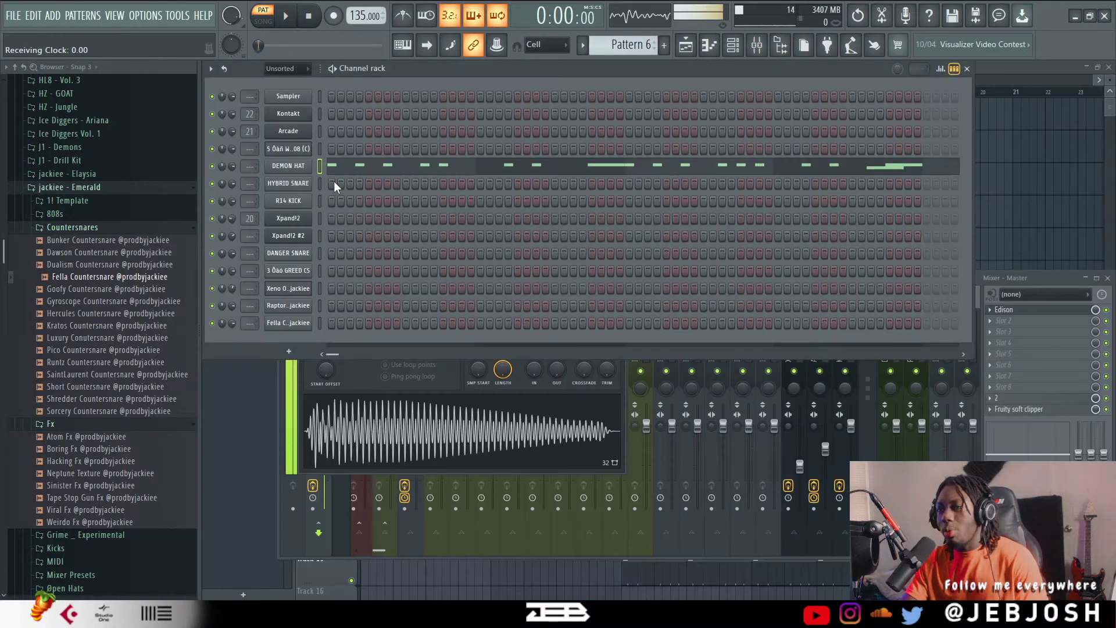
# Step: Cut the DEMON HAT notes in Pattern 6 and paste them into both the Sampler and DEMON HAT channels
pyautogui.hotkey('ctrl', 'x')
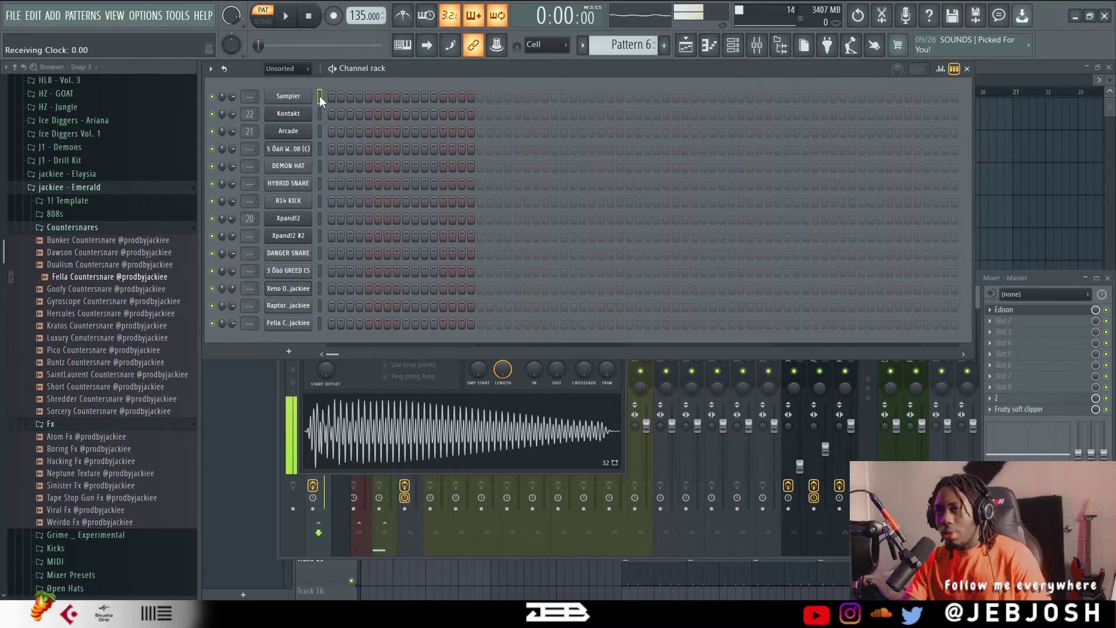
pyautogui.hotkey('ctrl', 'v')
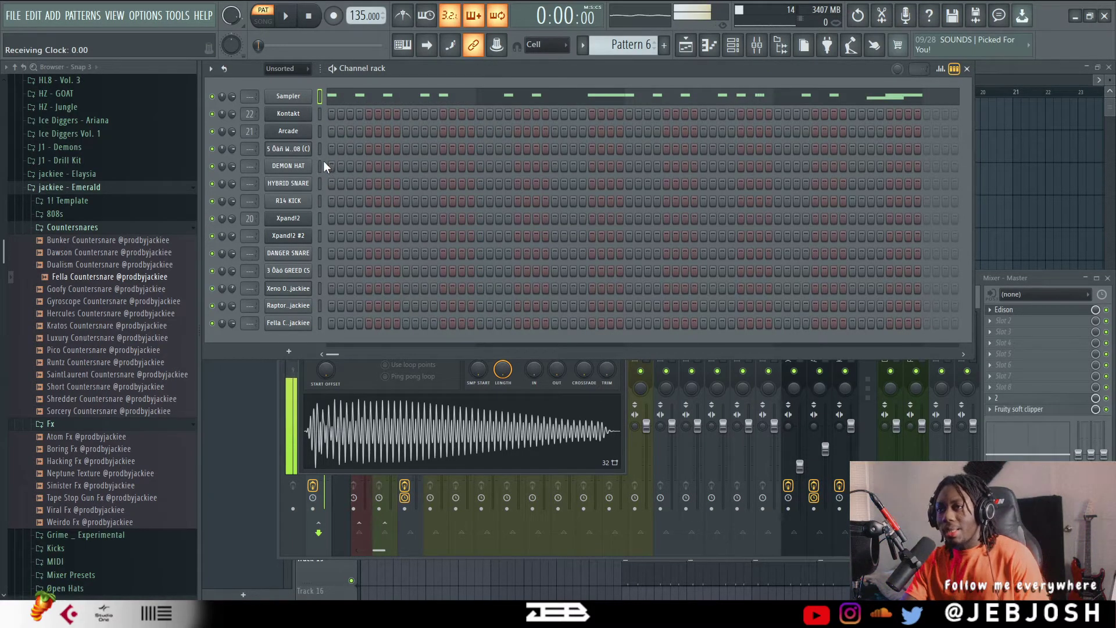
pyautogui.click(319, 166)
pyautogui.hotkey('ctrl', 'v')
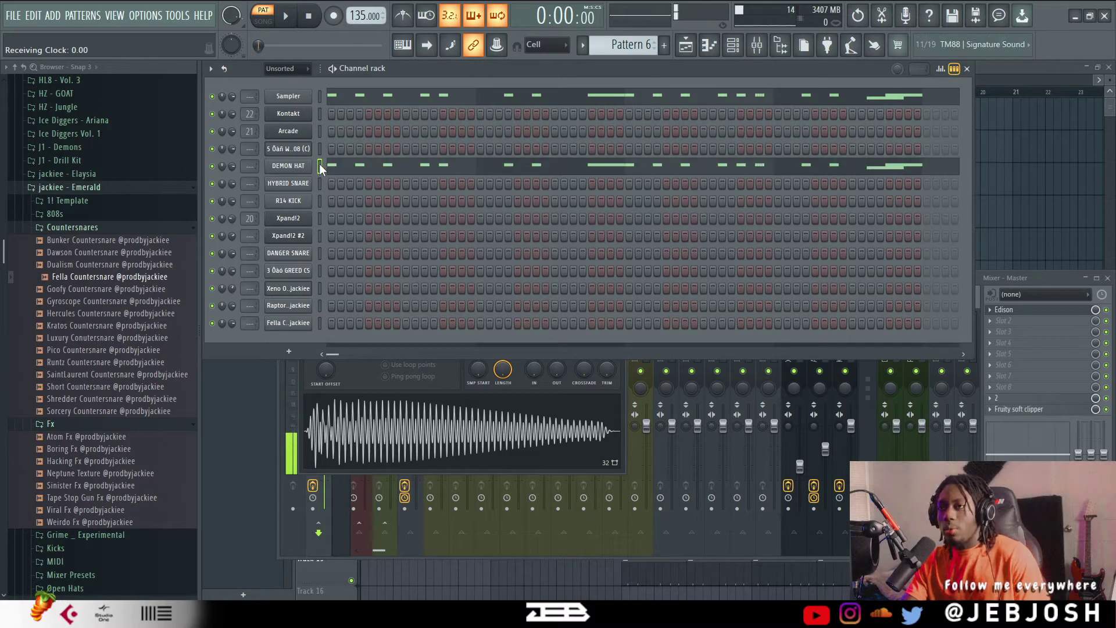
# Step: Play Pattern 6, add a C5 note midway through bar 1 of the DEMON HAT piano roll, and replay it
pyautogui.press('space')
pyautogui.click(424, 167)
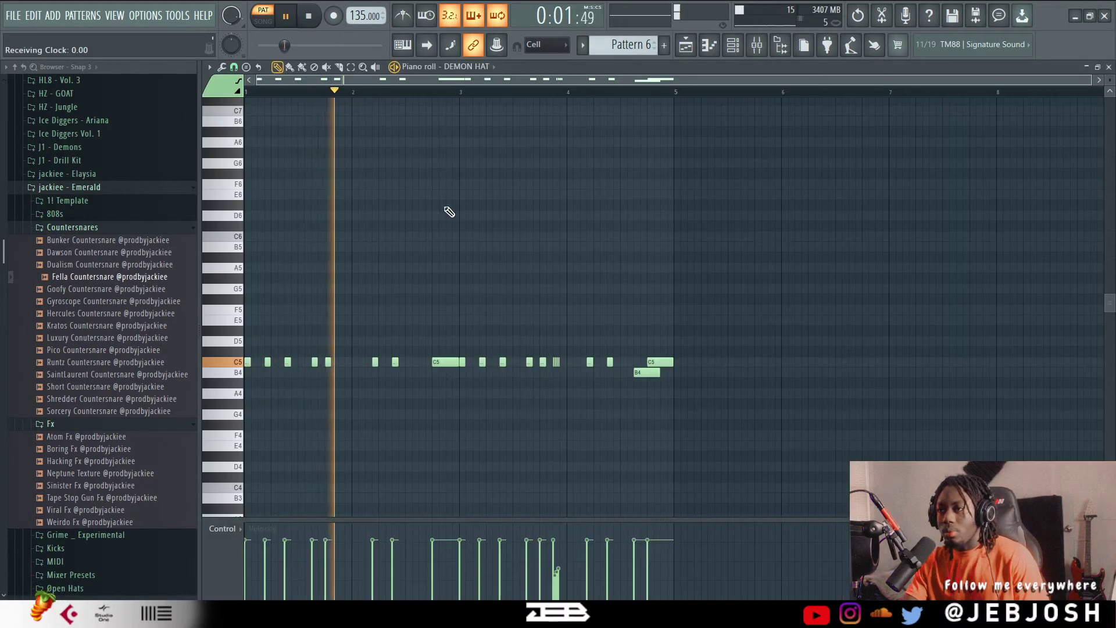
pyautogui.press('space')
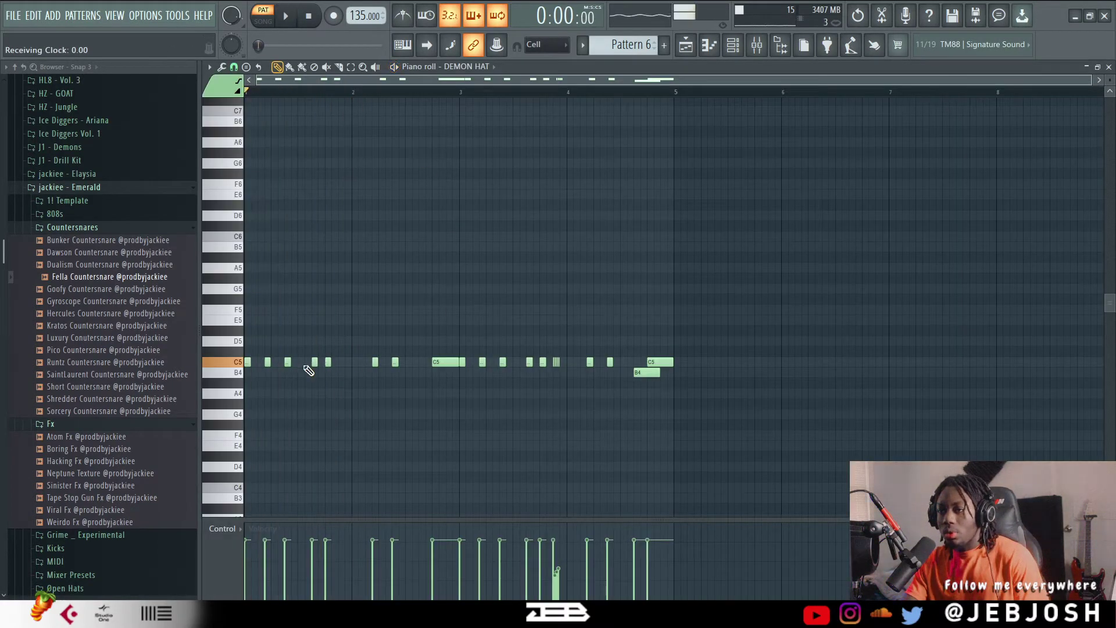
pyautogui.click(302, 362)
pyautogui.press('space')
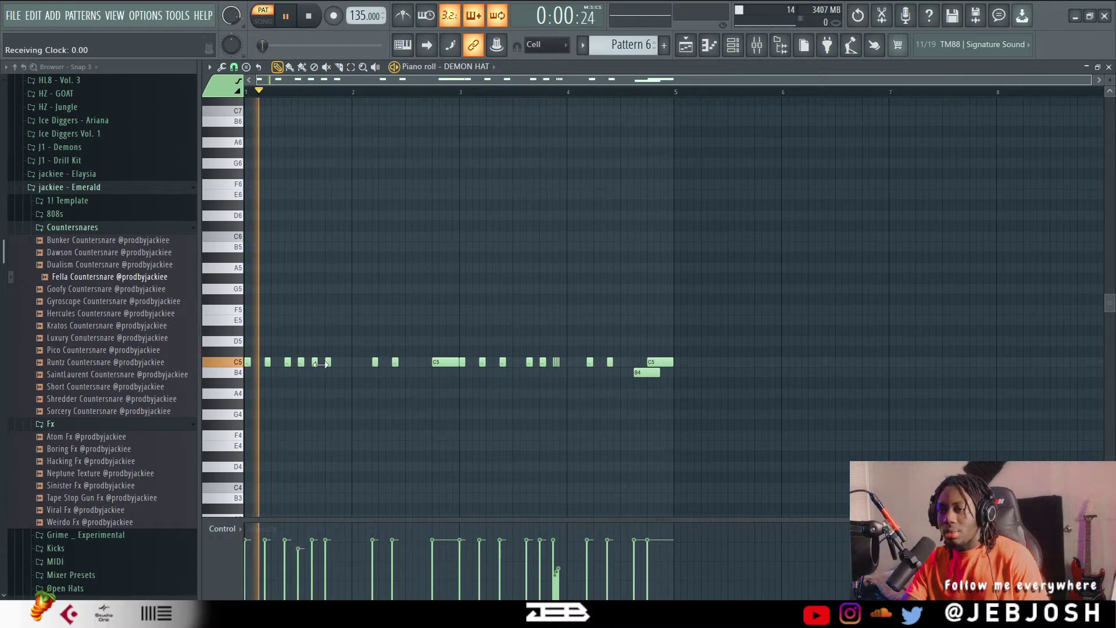
# Step: Try moving the last two C5 notes of bar 1 slightly later in the DEMON HAT piano roll, replaying Pattern 6 between changes
pyautogui.press('space')
pyautogui.moveTo(328, 363); pyautogui.dragTo(322, 363)
pyautogui.press('space')
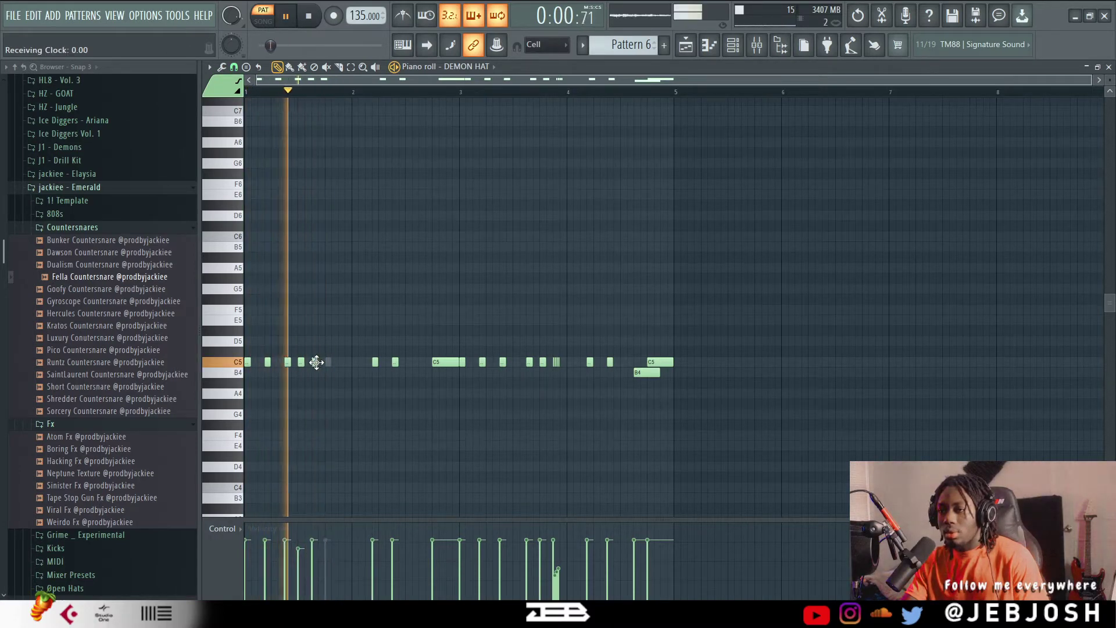
pyautogui.press('space')
pyautogui.click(342, 363)
pyautogui.press('space')
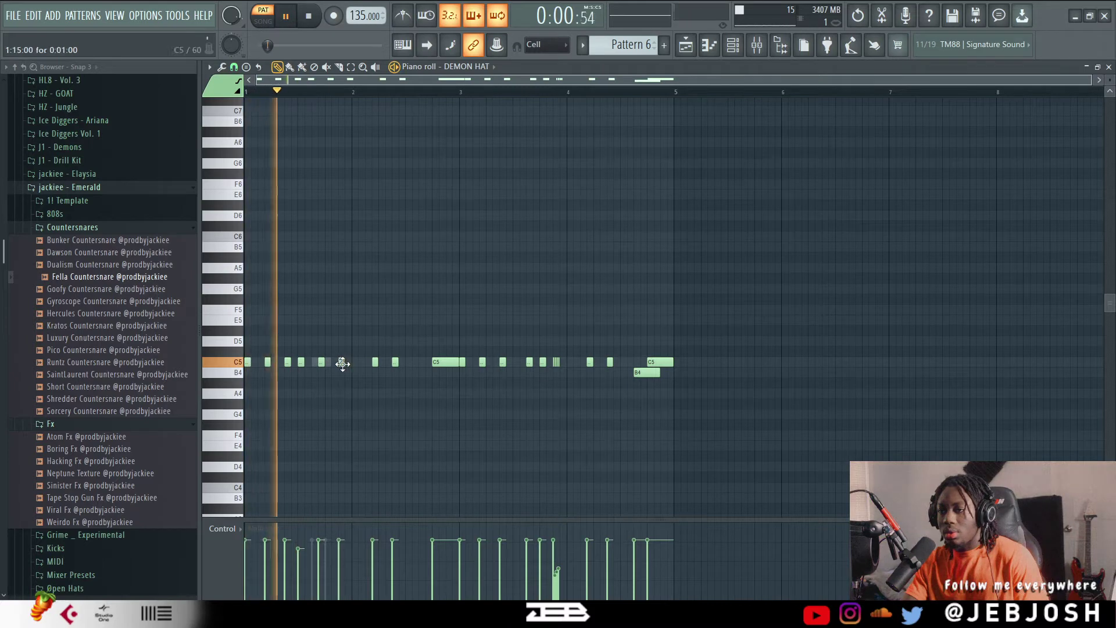
pyautogui.press('space')
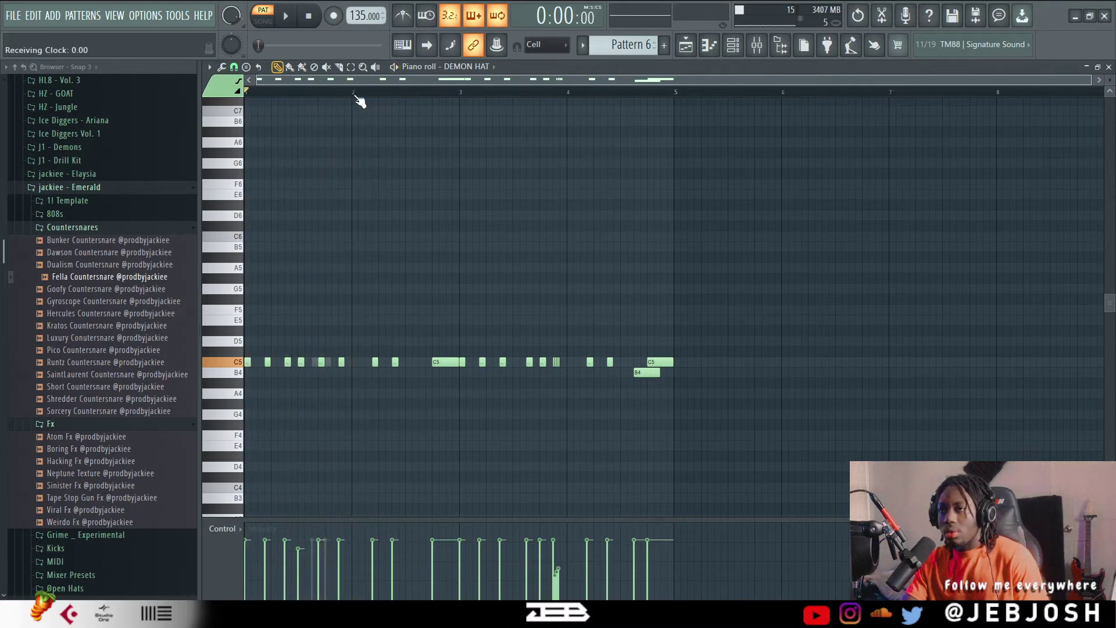
# Step: Select bar 1 in the DEMON HAT piano roll and play it as a loop
pyautogui.moveTo(353, 92); pyautogui.dragTo(246, 92)
pyautogui.press('space')
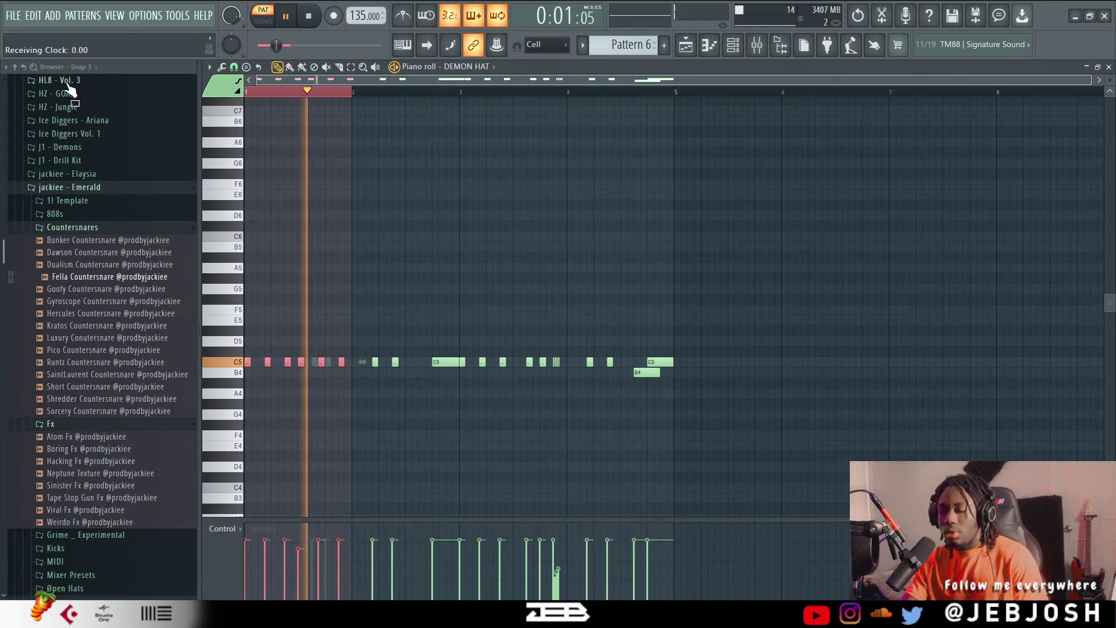
pyautogui.press('space')
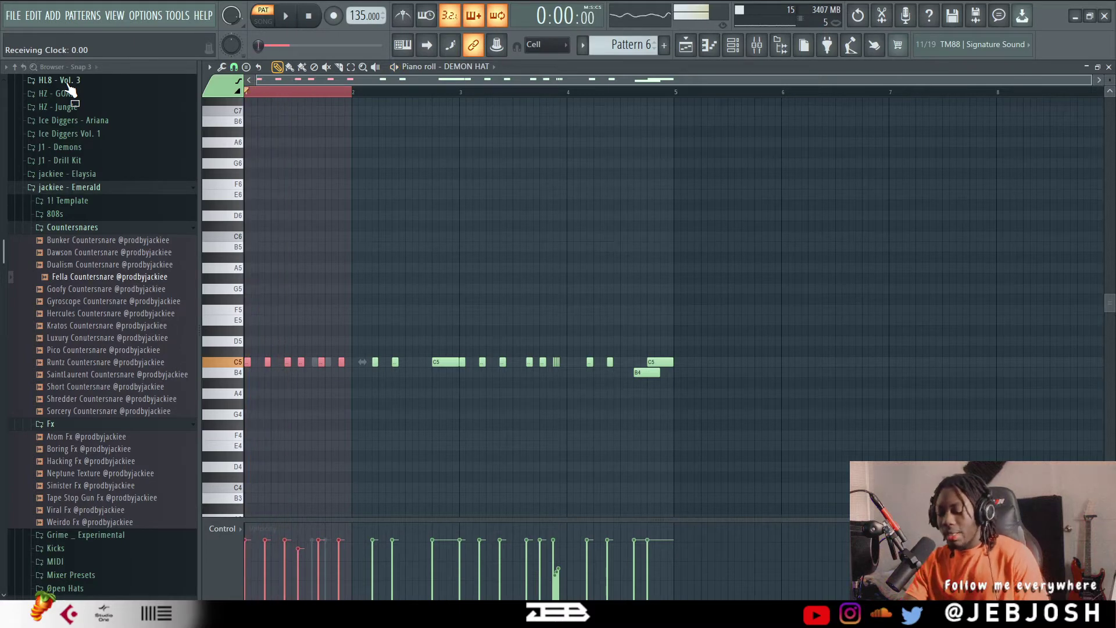
# Step: Restore the DEMON HAT notes from the copy in the Sampler channel, then play Pattern 6 and view them in the piano roll
pyautogui.click(1108, 67)
pyautogui.click(320, 97)
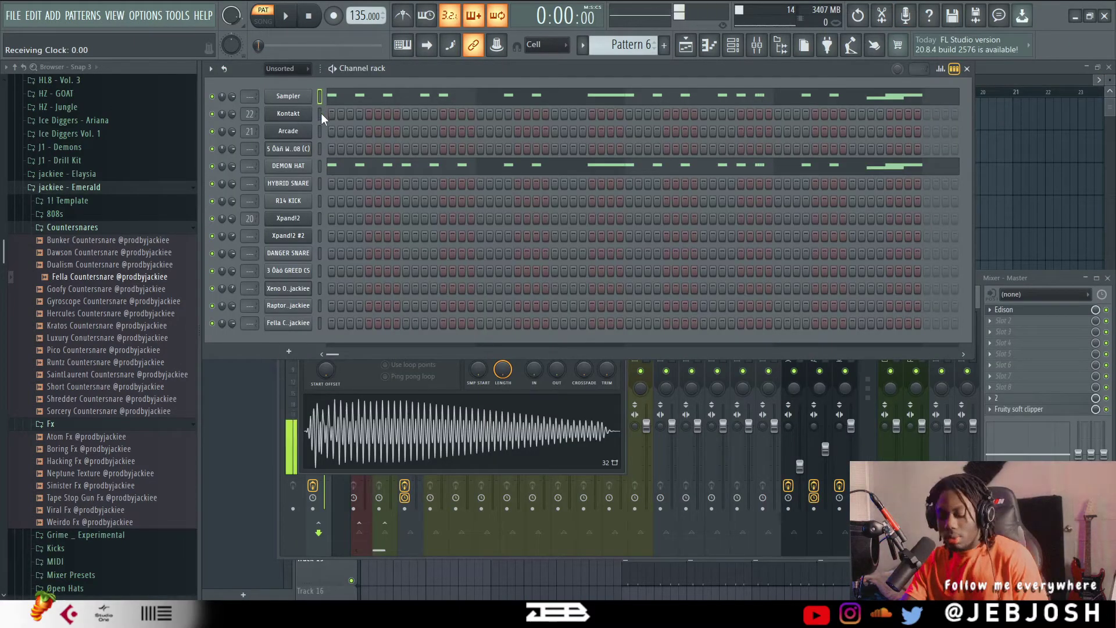
pyautogui.press('space')
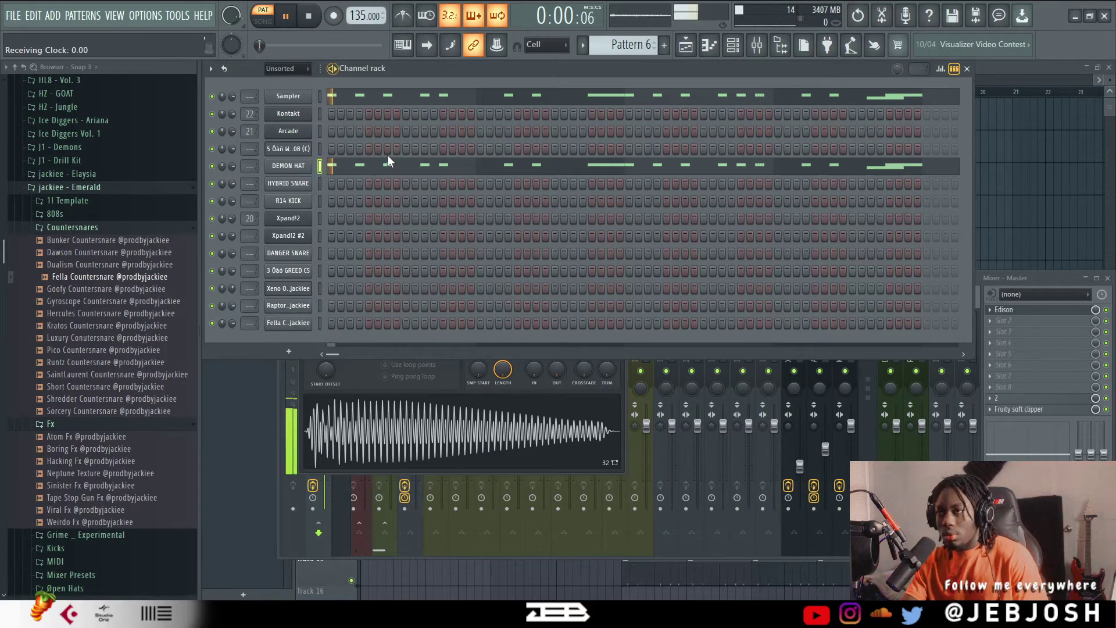
pyautogui.click(399, 167)
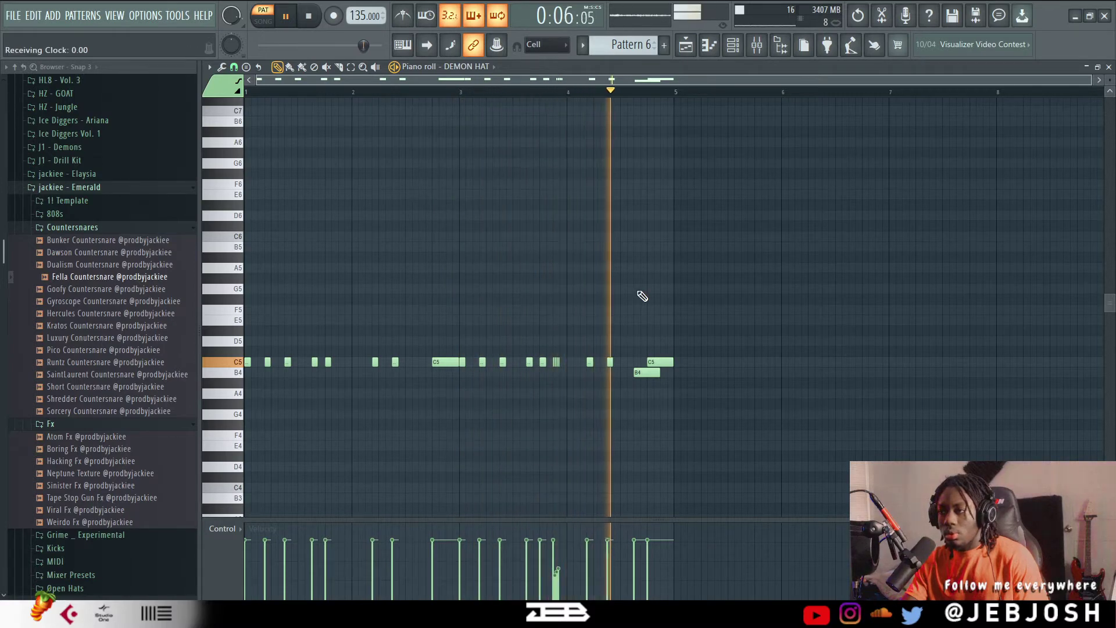
pyautogui.press('space')
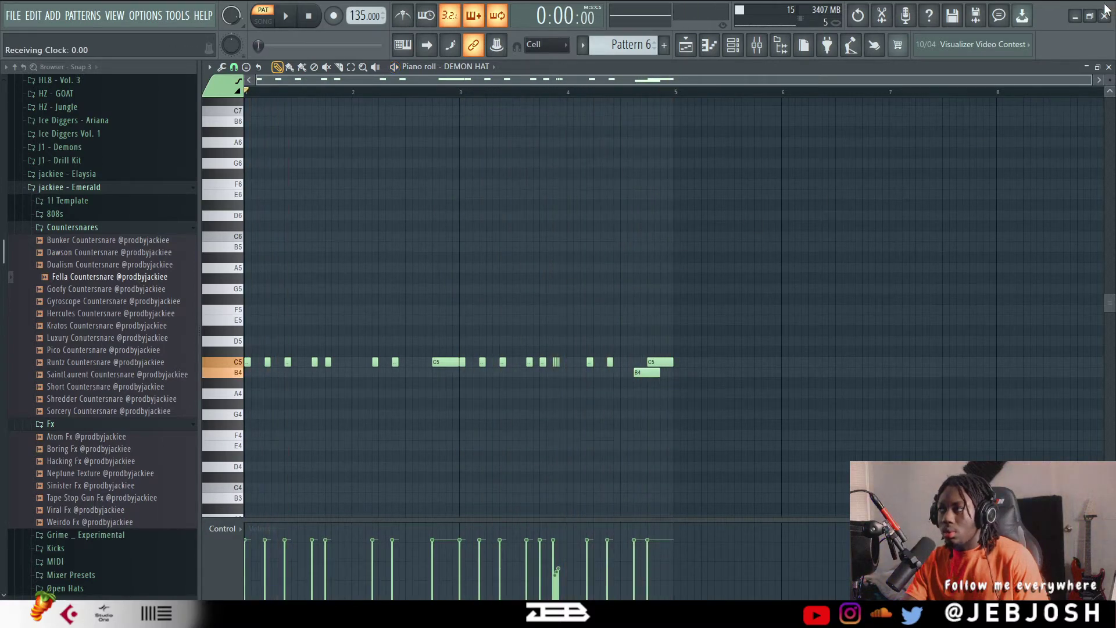
pyautogui.click(1109, 67)
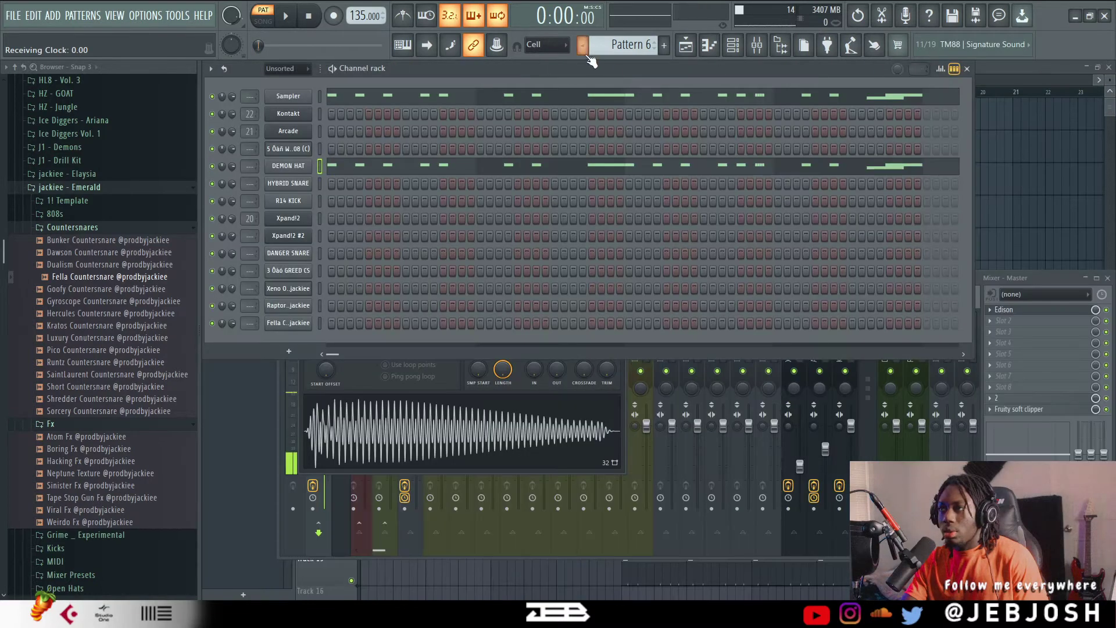
# Step: Switch to Pattern 7, play the GREED CS part, and view its notes in the piano roll
pyautogui.scroll(-1, 596, 46)
pyautogui.press('space')
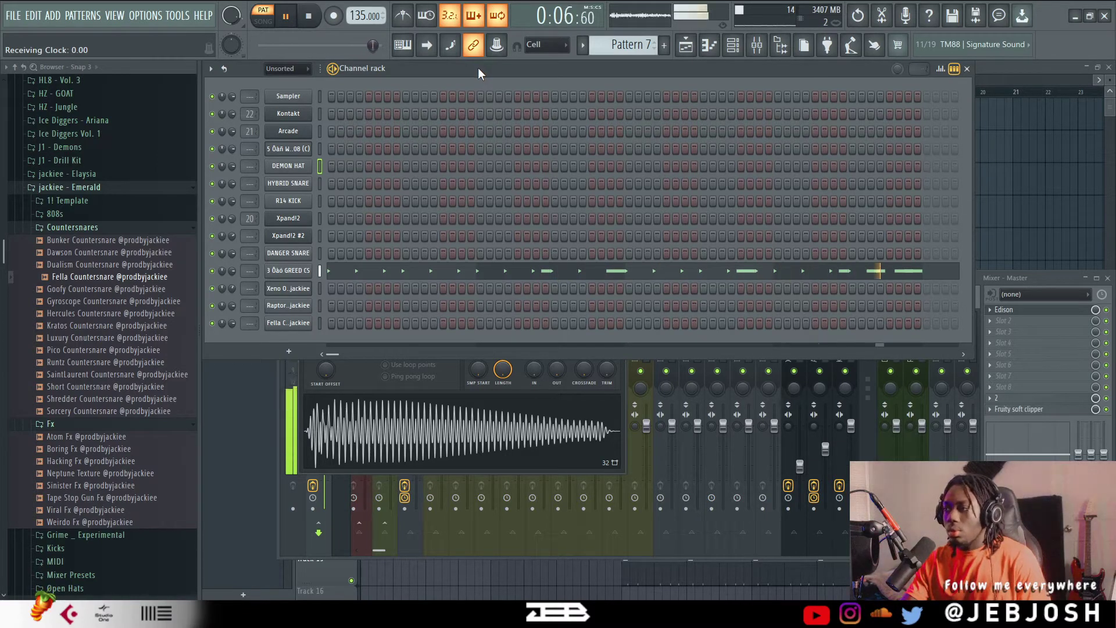
pyautogui.press('space')
pyautogui.click(551, 272)
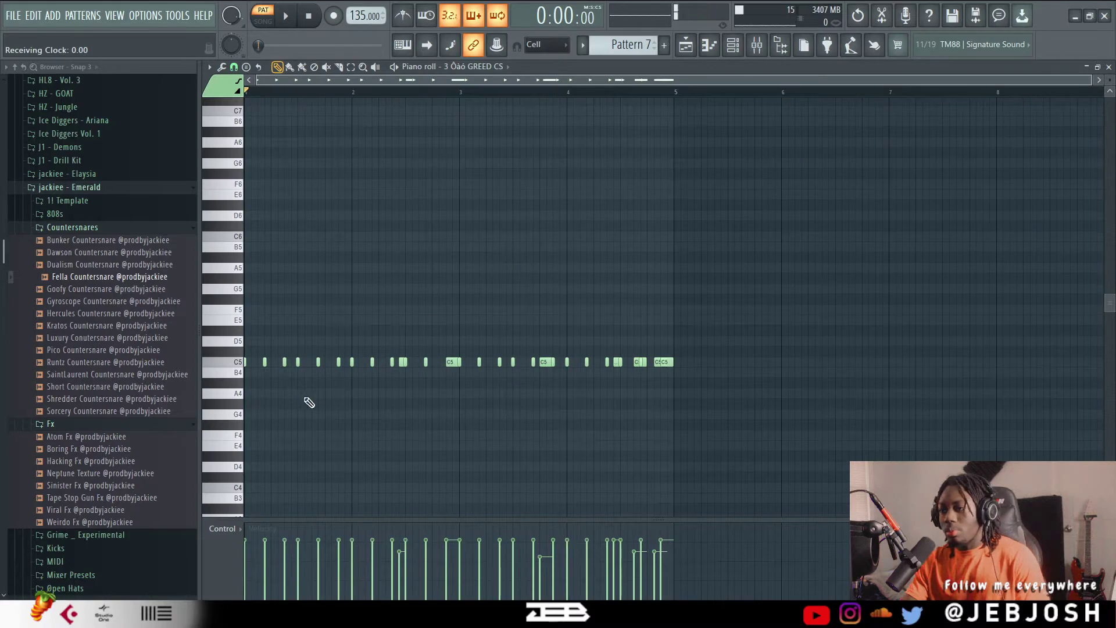
pyautogui.scroll(2, 371, 372)
pyautogui.scroll(-1, 454, 353)
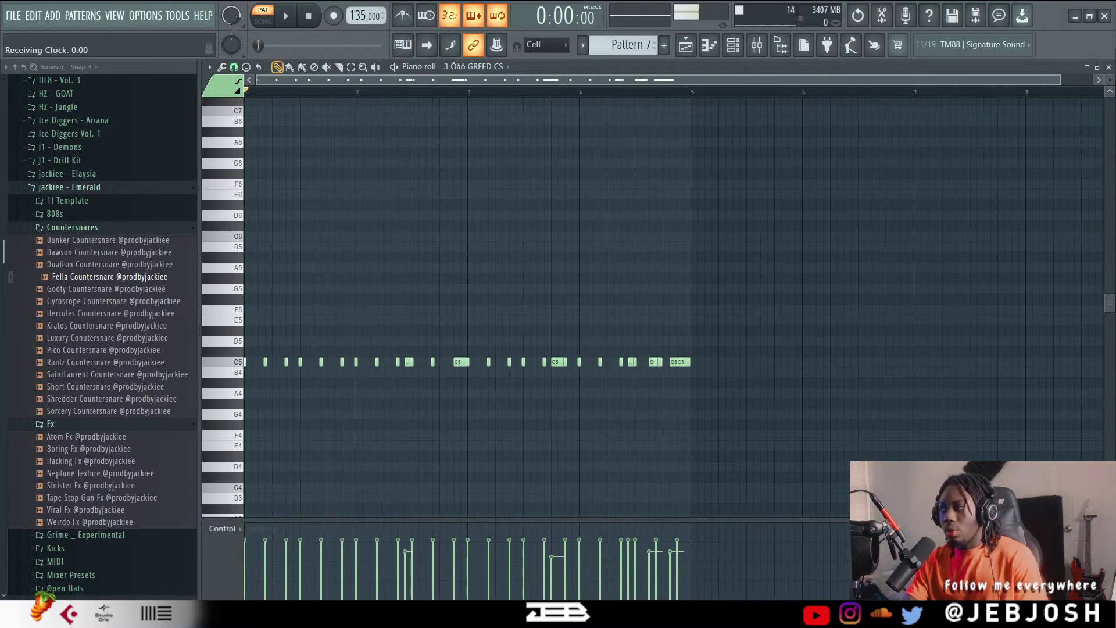
pyautogui.click(1108, 66)
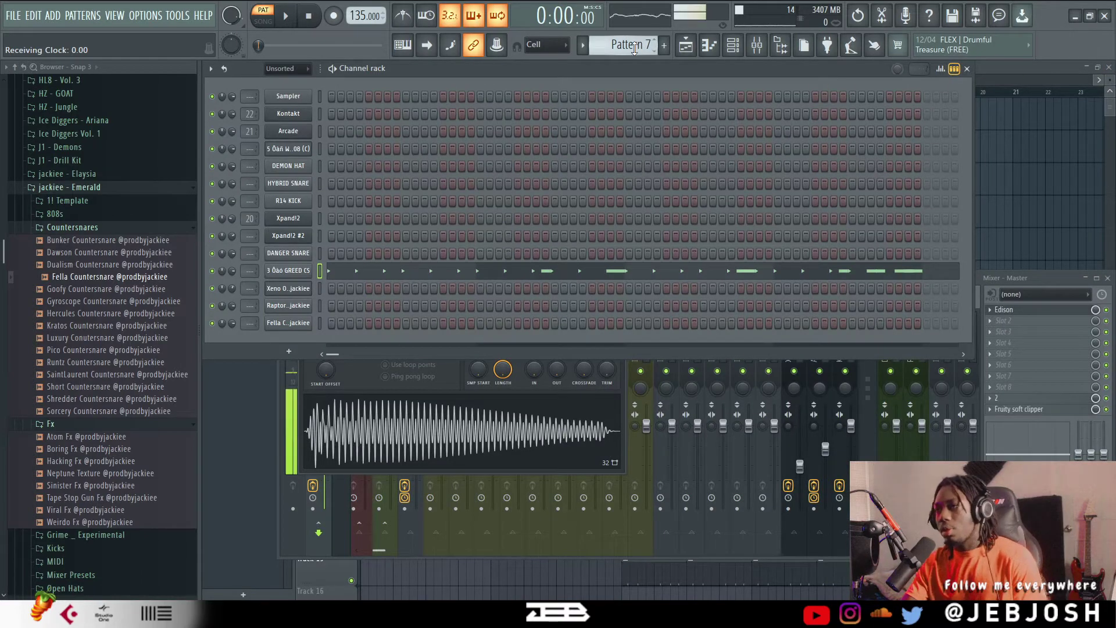
# Step: Switch to Pattern 8, play its Xeno and Raptor hits, and view the Xeno OH sample settings
pyautogui.scroll(-1, 635, 51)
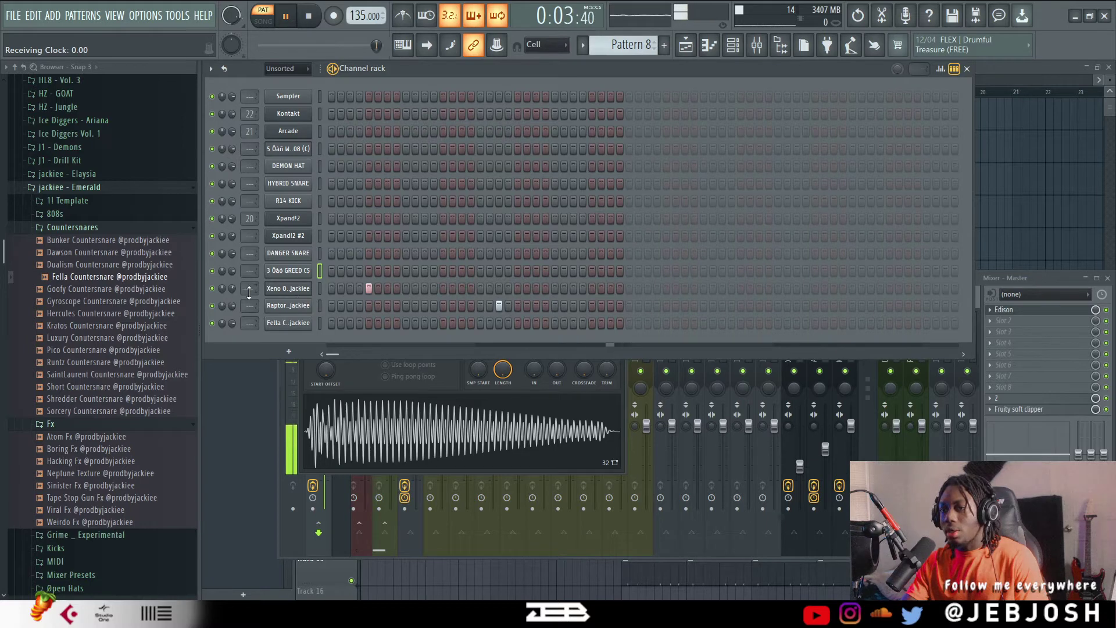
pyautogui.press('space')
pyautogui.click(288, 288)
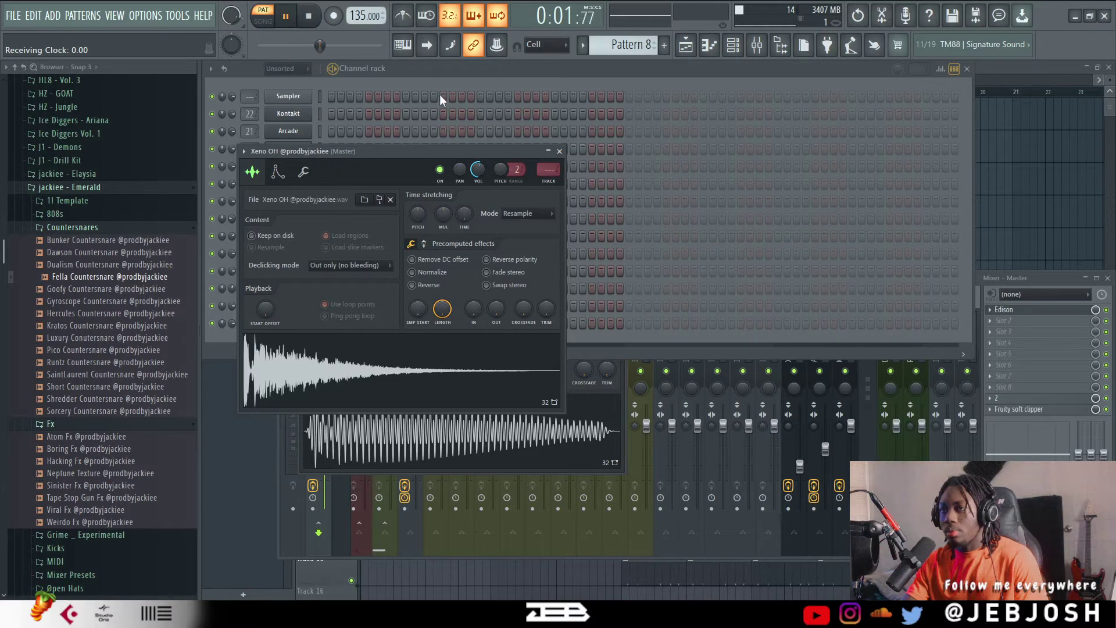
pyautogui.click(452, 65)
pyautogui.press('space')
# Step: Switch to Pattern 9 and play the Fella Countersnare part
pyautogui.scroll(1, 637, 41)
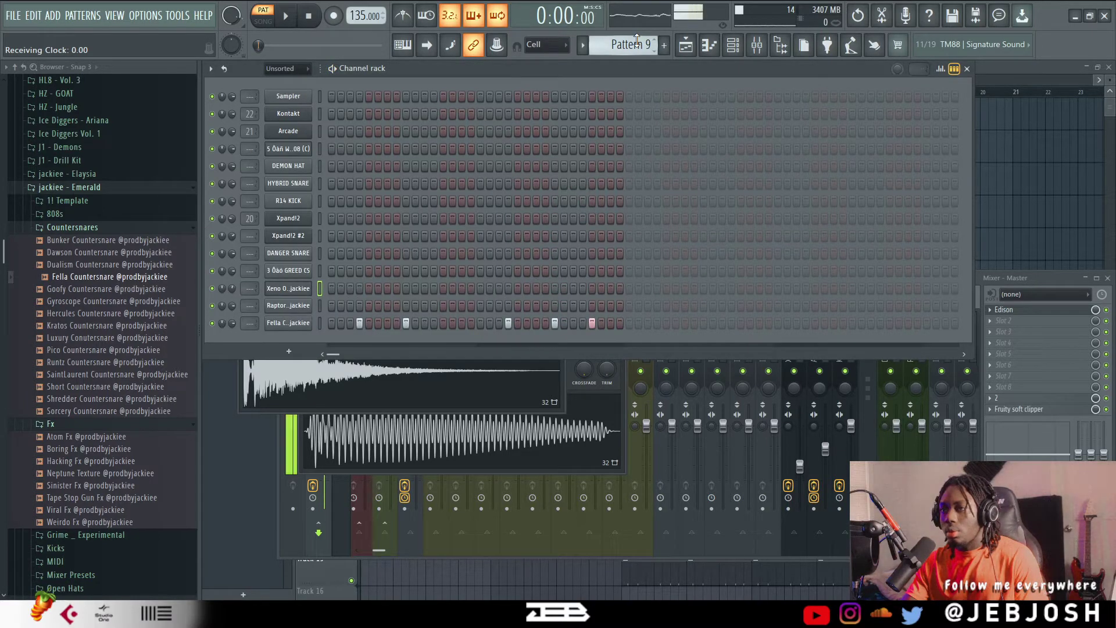
pyautogui.press('space')
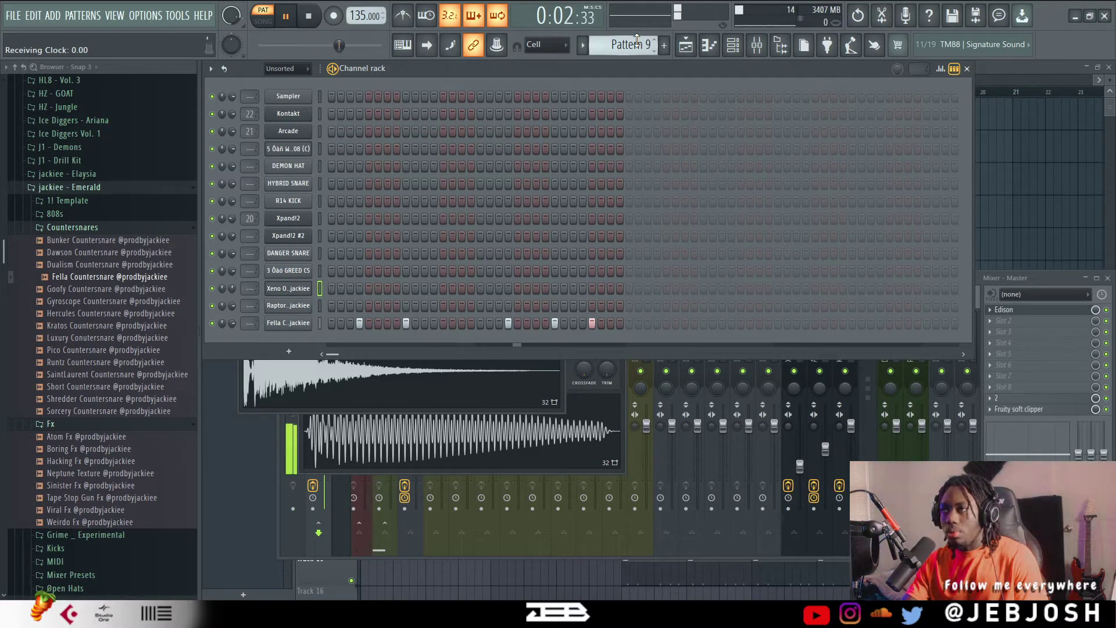
pyautogui.scroll(1, 637, 41)
pyautogui.scroll(-1, 637, 41)
pyautogui.press('space')
# Step: Open the playlist and solo Track 15, which holds the Pattern 9 clips
pyautogui.rightClick(1026, 170)
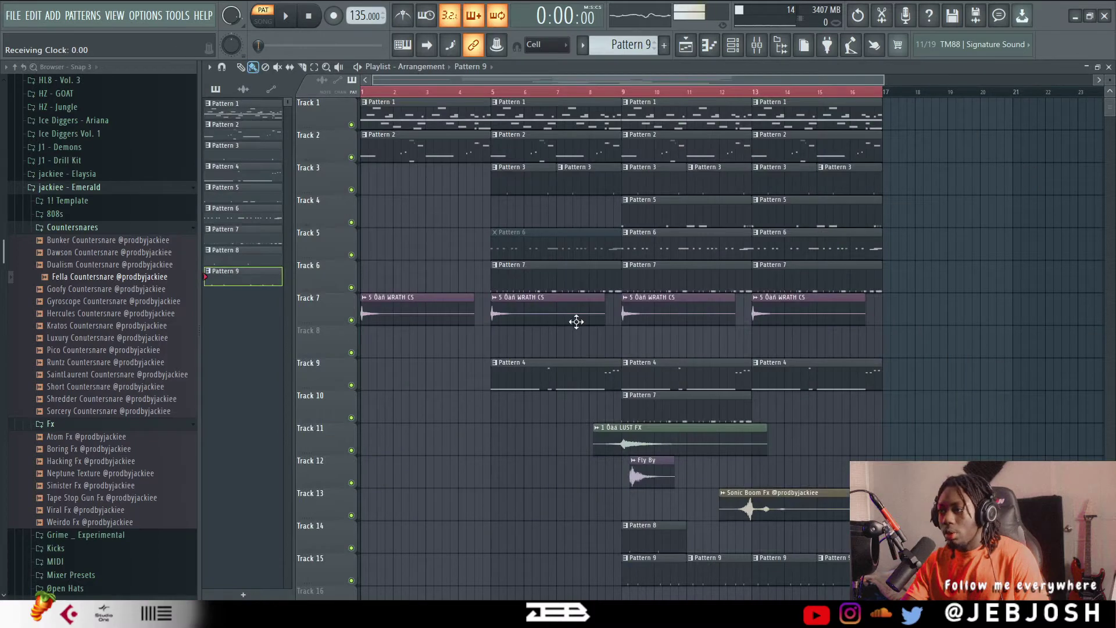
pyautogui.scroll(-2, 528, 404)
pyautogui.rightClick(352, 516)
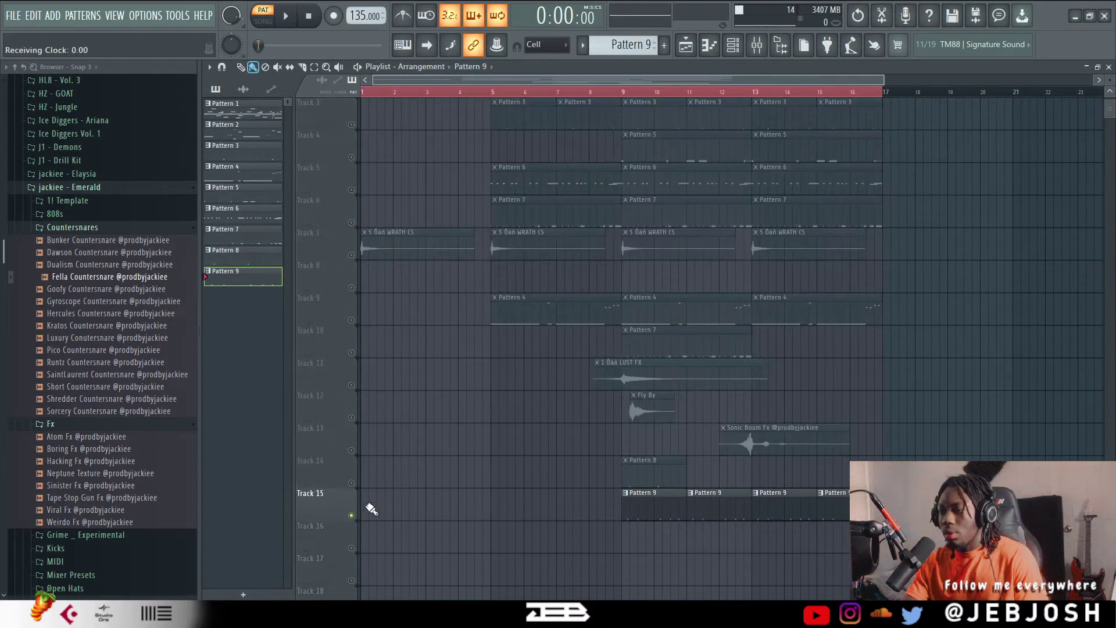
pyautogui.scroll(2, 444, 267)
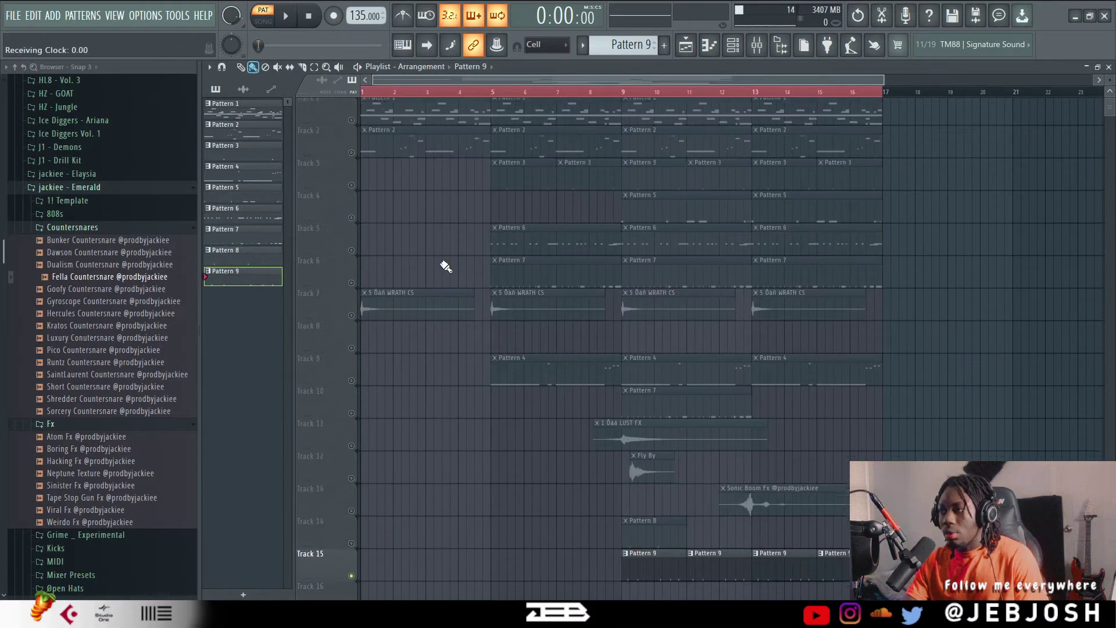
# Step: Unmute Track 3 alongside the soloed Track 15 and play the arrangement in song mode from bar 9
pyautogui.click(351, 190)
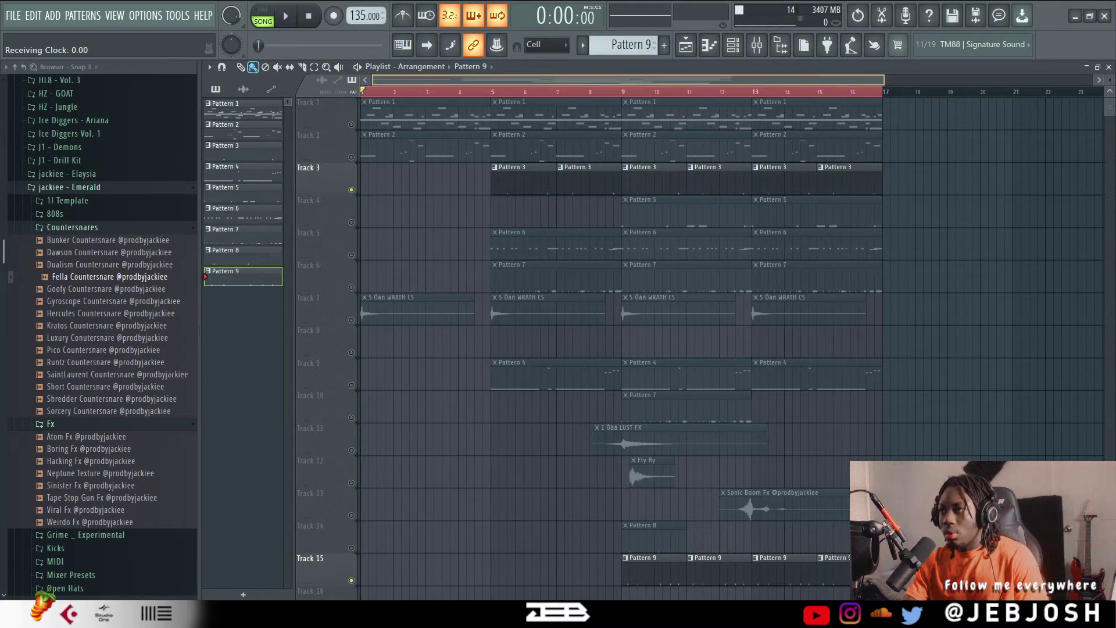
pyautogui.moveTo(488, 80); pyautogui.dragTo(429, 91)
pyautogui.press('space')
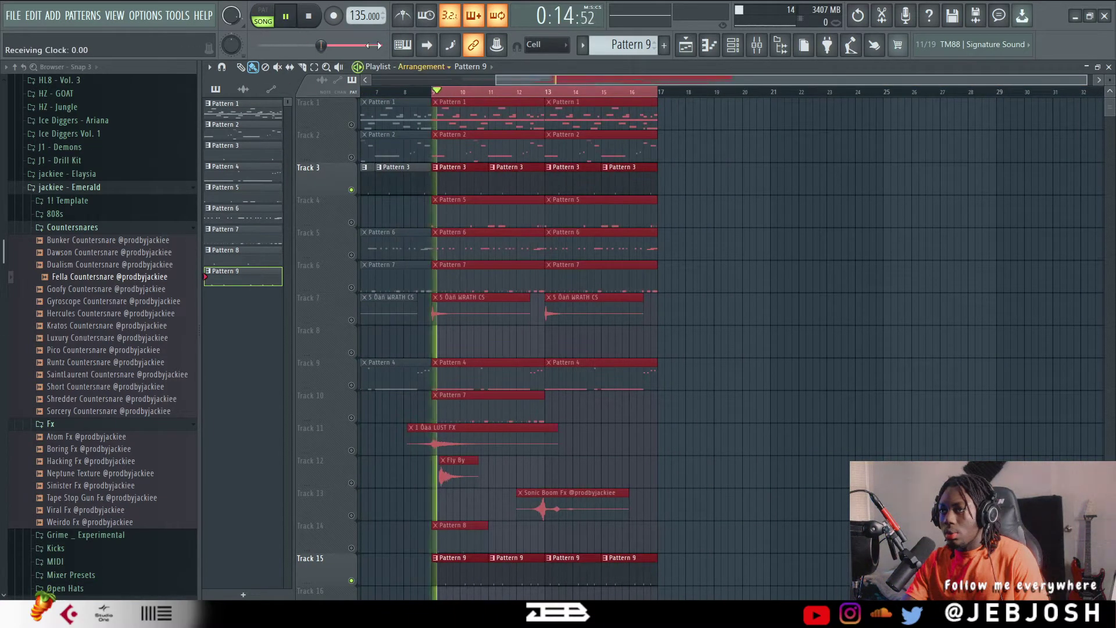
pyautogui.scroll(-4, 391, 254)
pyautogui.scroll(2, 352, 329)
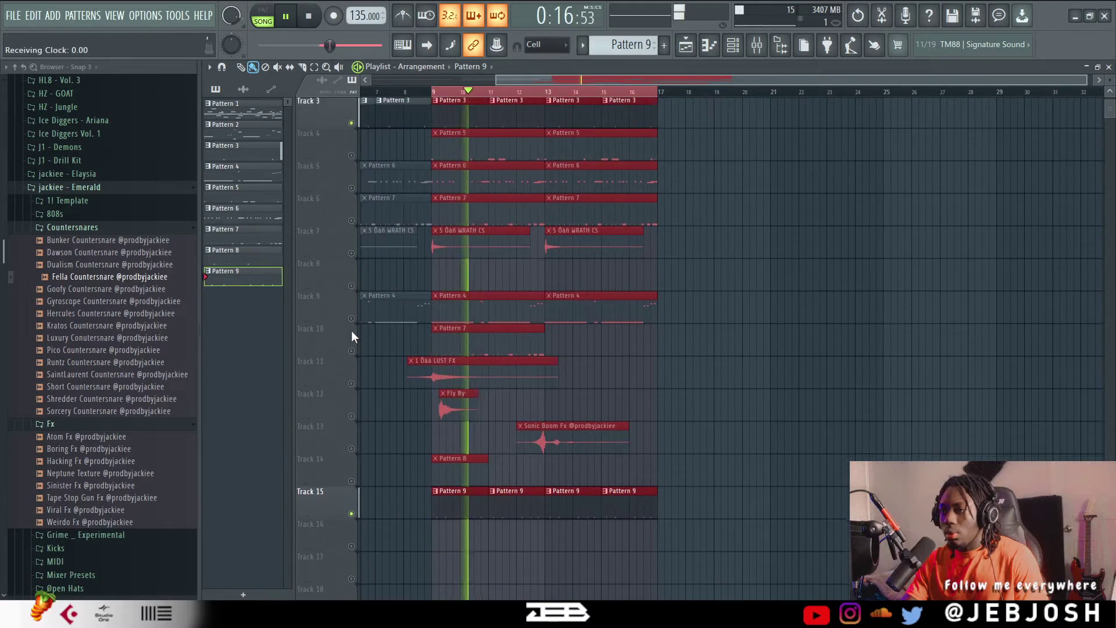
# Step: Loop bars 9 to 12 and unmute Tracks 10, 5, 6 and 4 one at a time to layer the drums during playback
pyautogui.click(351, 352)
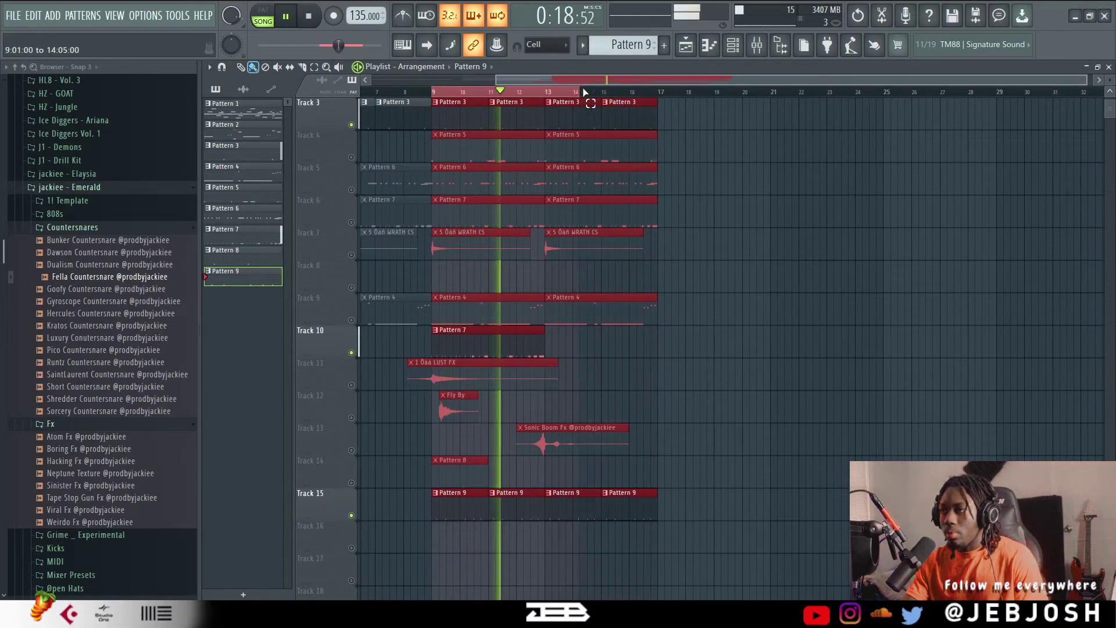
pyautogui.click(351, 190)
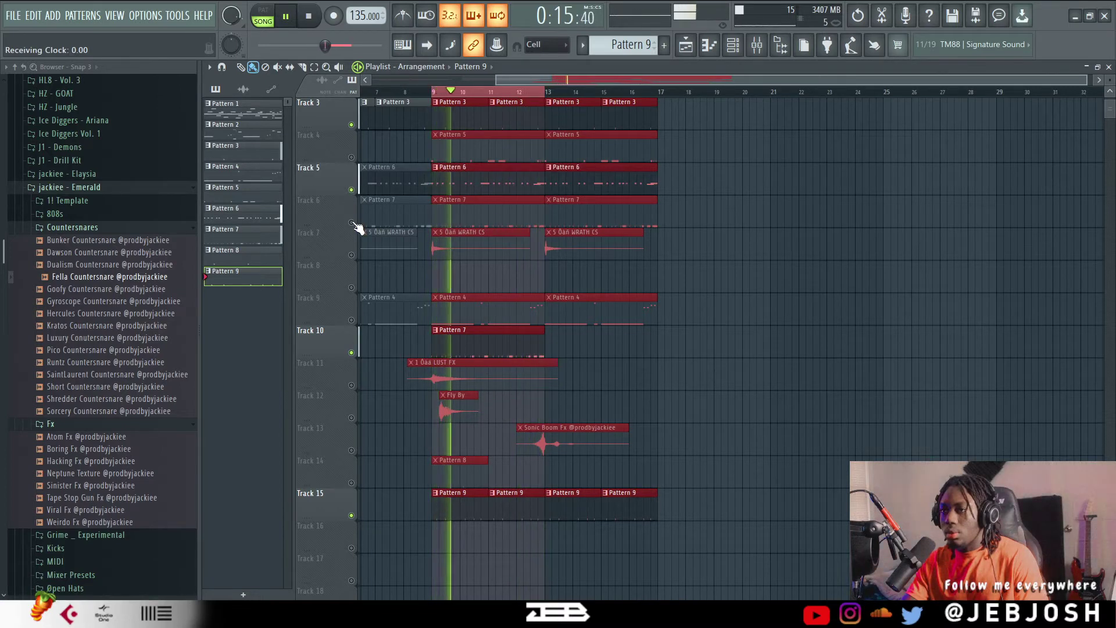
pyautogui.click(351, 222)
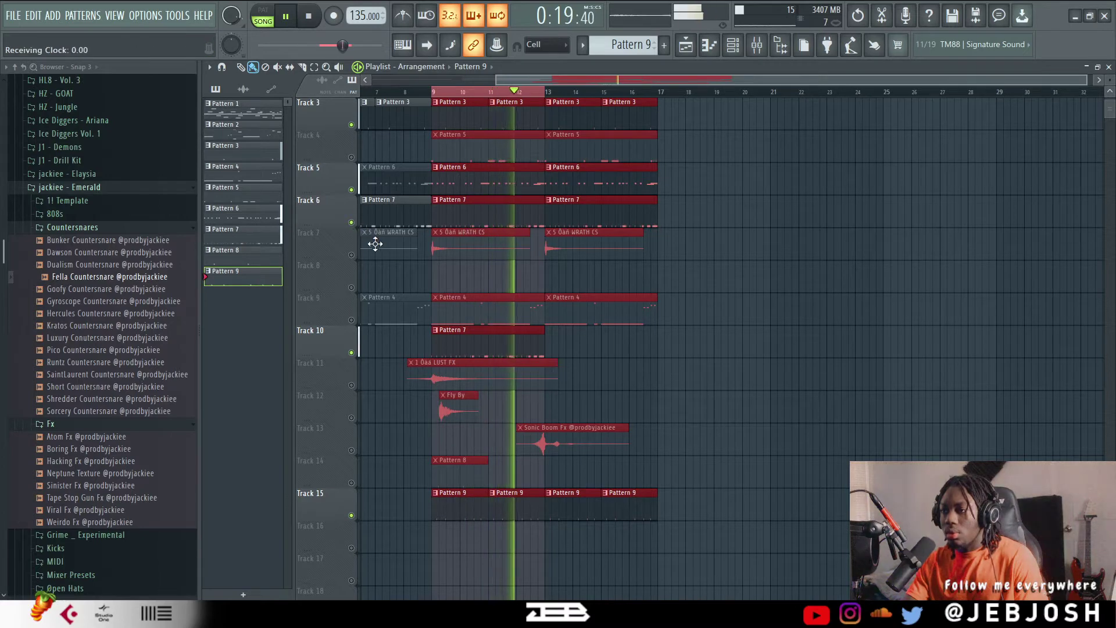
pyautogui.scroll(1, 395, 264)
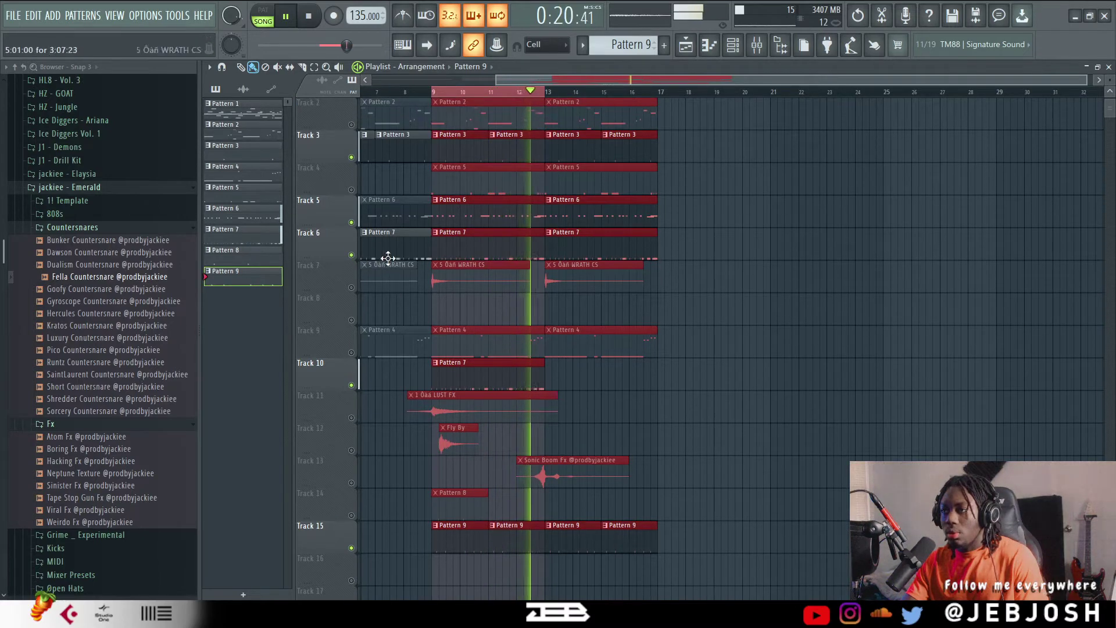
pyautogui.click(352, 190)
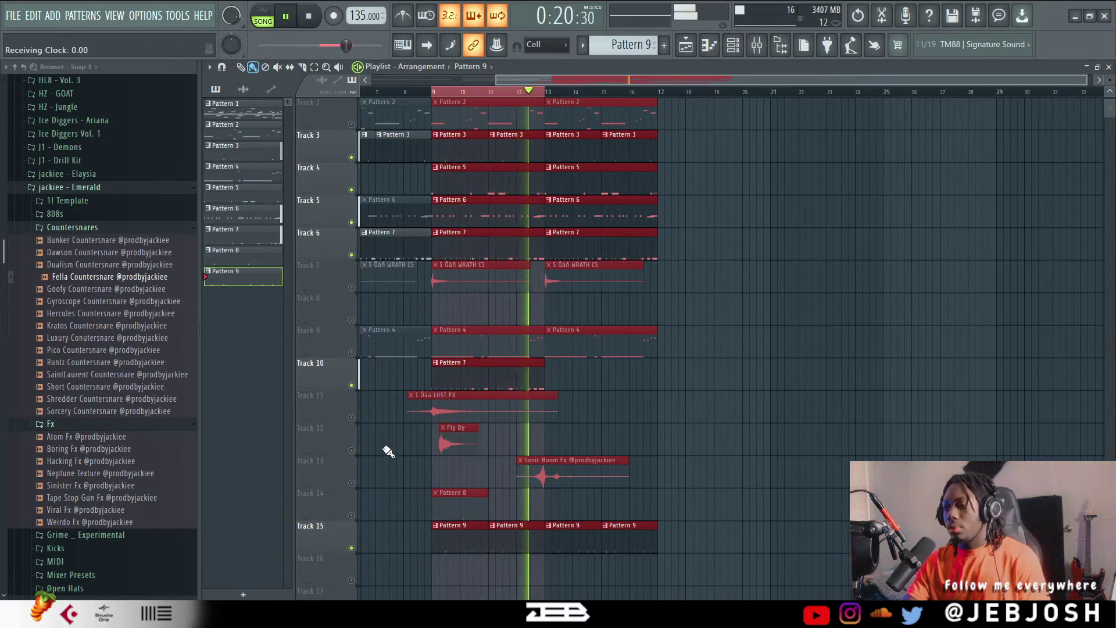
# Step: Stop playback, unmute Tracks 12 and 11, and bring the other silenced arrangement tracks back in
pyautogui.press('space')
pyautogui.click(351, 450)
pyautogui.click(351, 417)
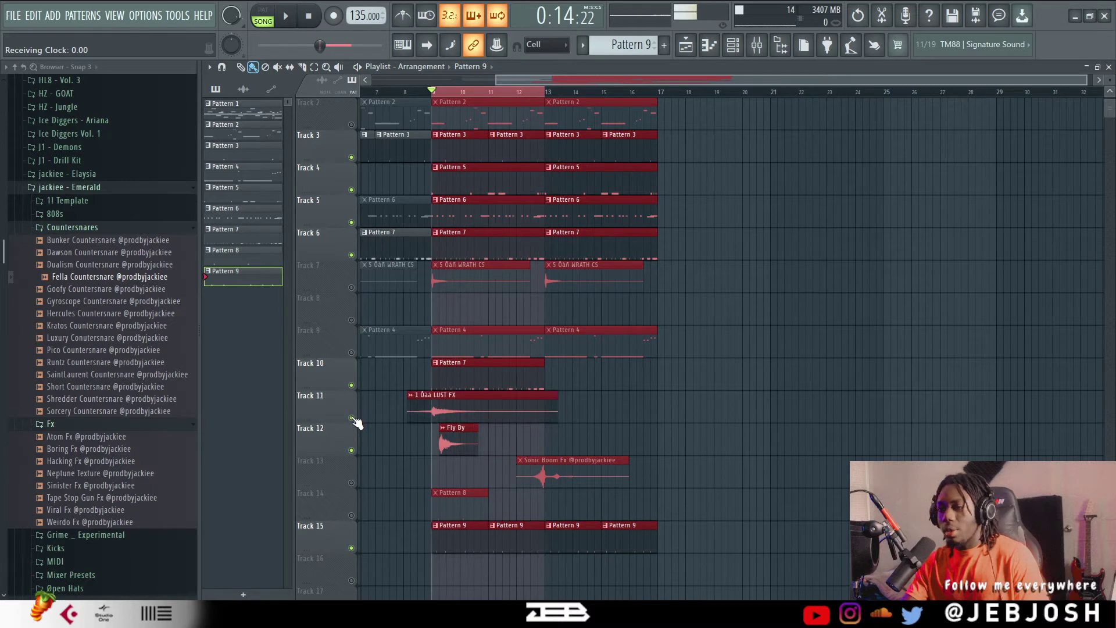
pyautogui.scroll(1, 330, 521)
pyautogui.rightClick(351, 515)
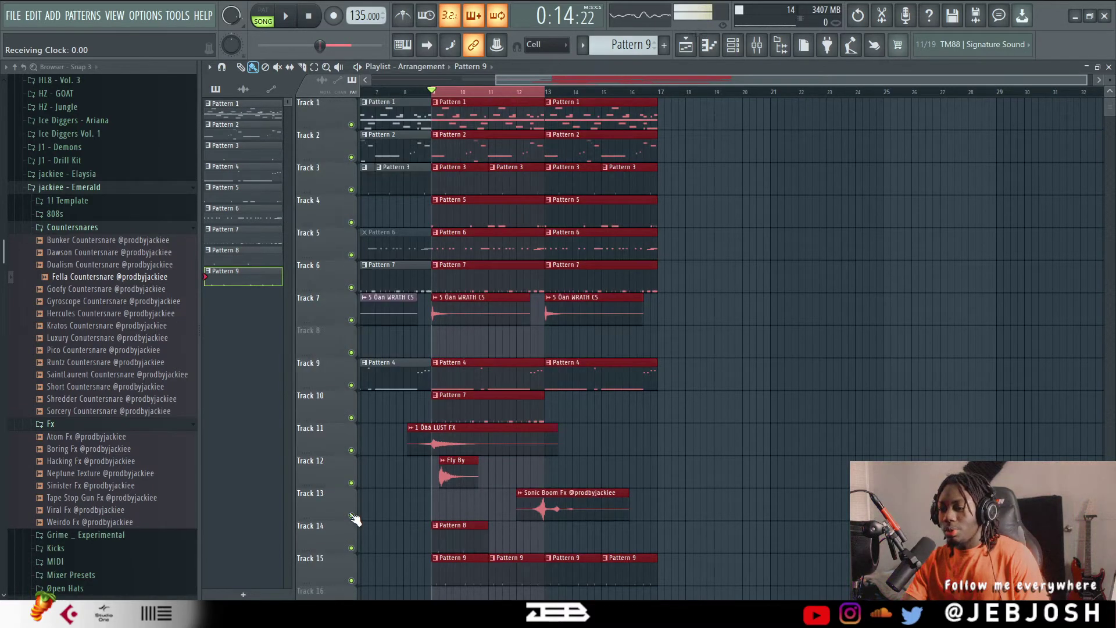
# Step: Play the looped section from bar 9 with all its parts together and view the arrangement from bar 1
pyautogui.press('space')
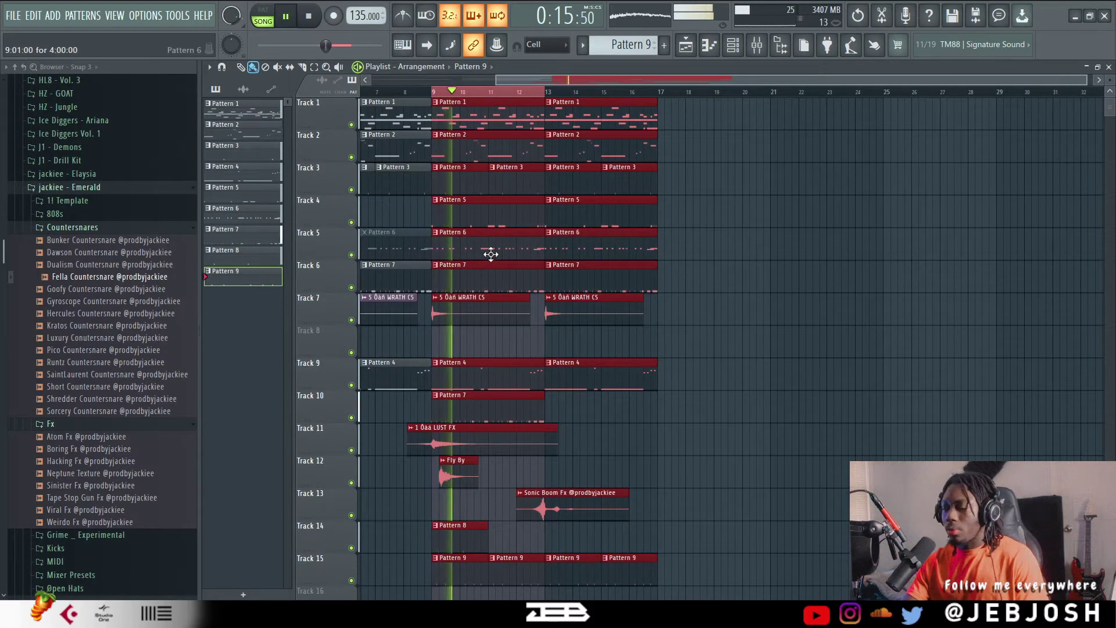
pyautogui.moveTo(532, 77); pyautogui.dragTo(302, 78)
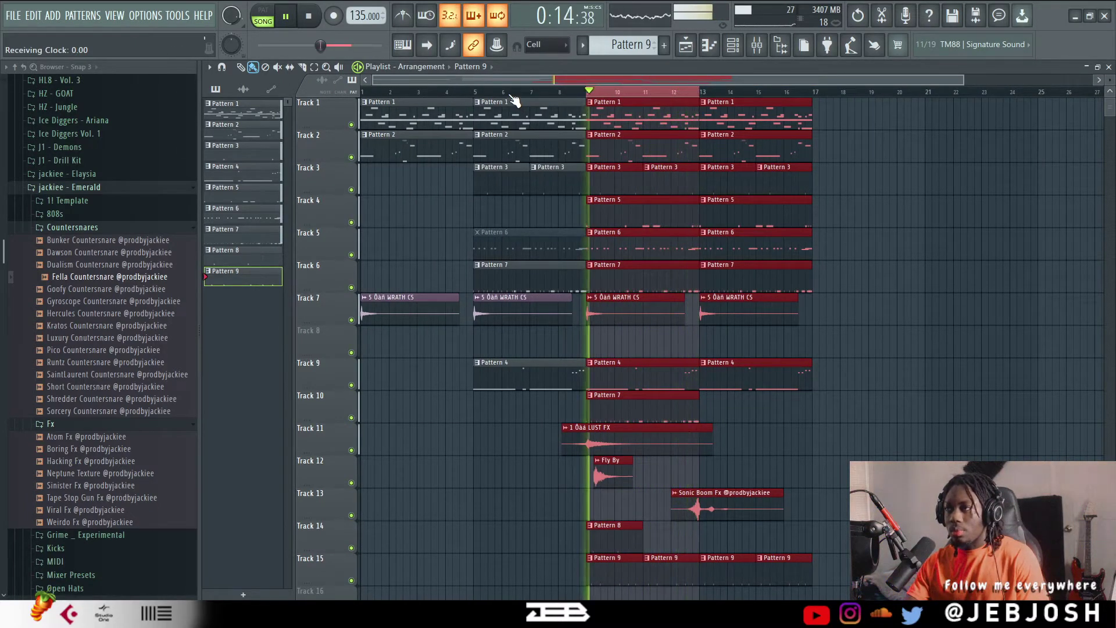
pyautogui.press('space')
# Step: Audition the Sonic Boom Fx clip on Track 13 and the Fly By clip on Track 12
pyautogui.doubleClick(705, 511)
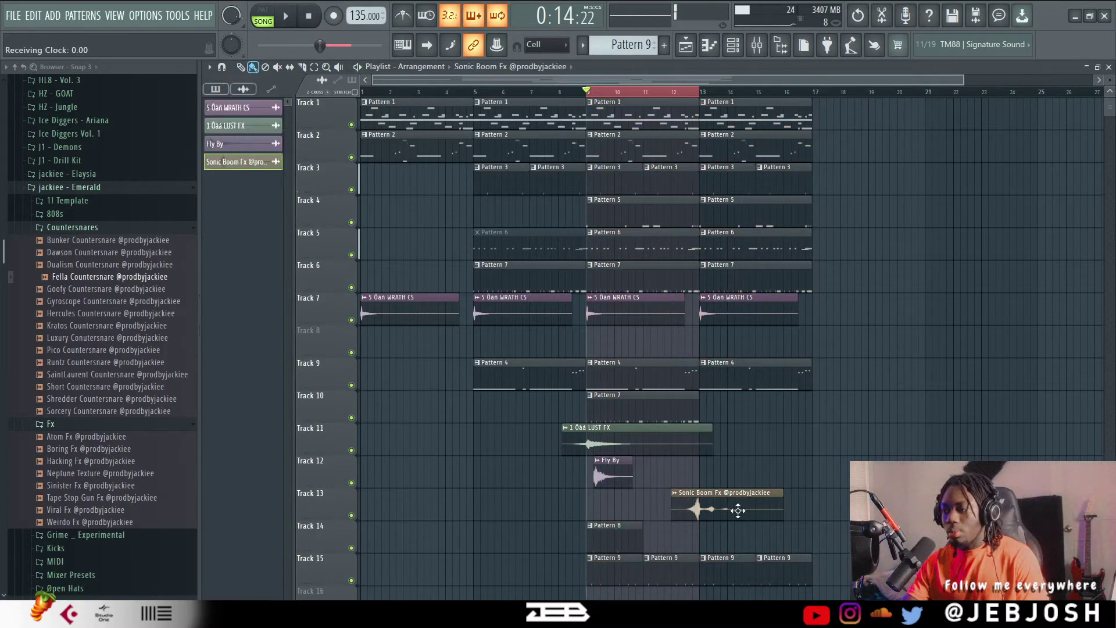
pyautogui.doubleClick(612, 476)
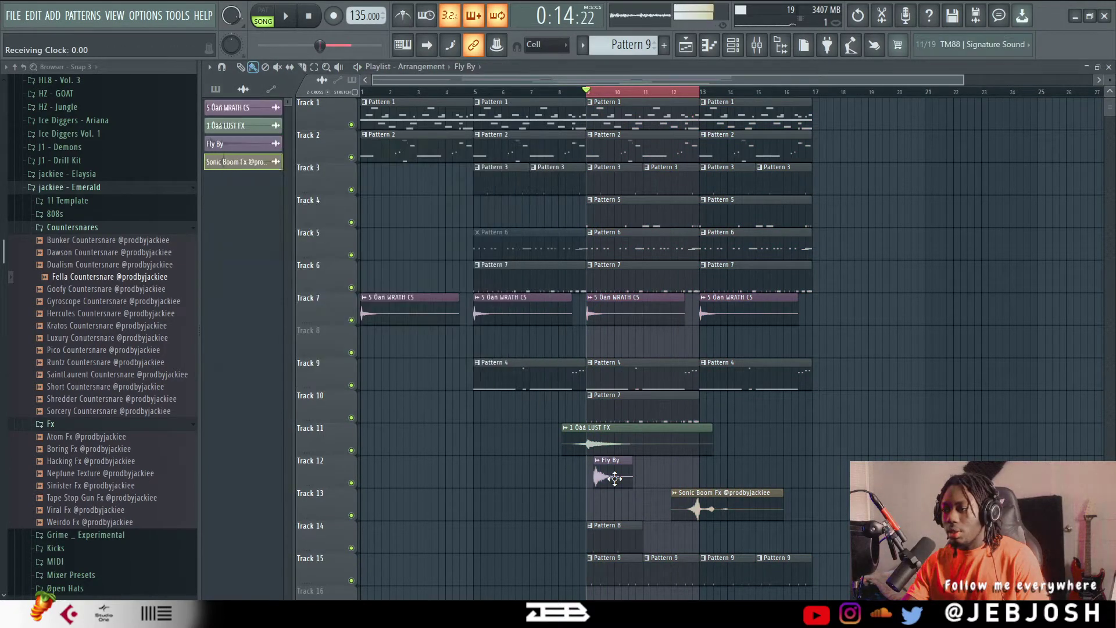
# Step: Check the channel settings of the Fly By, Sonic Boom Fx and WRATH CS audio clips for their volume levels
pyautogui.click(529, 121)
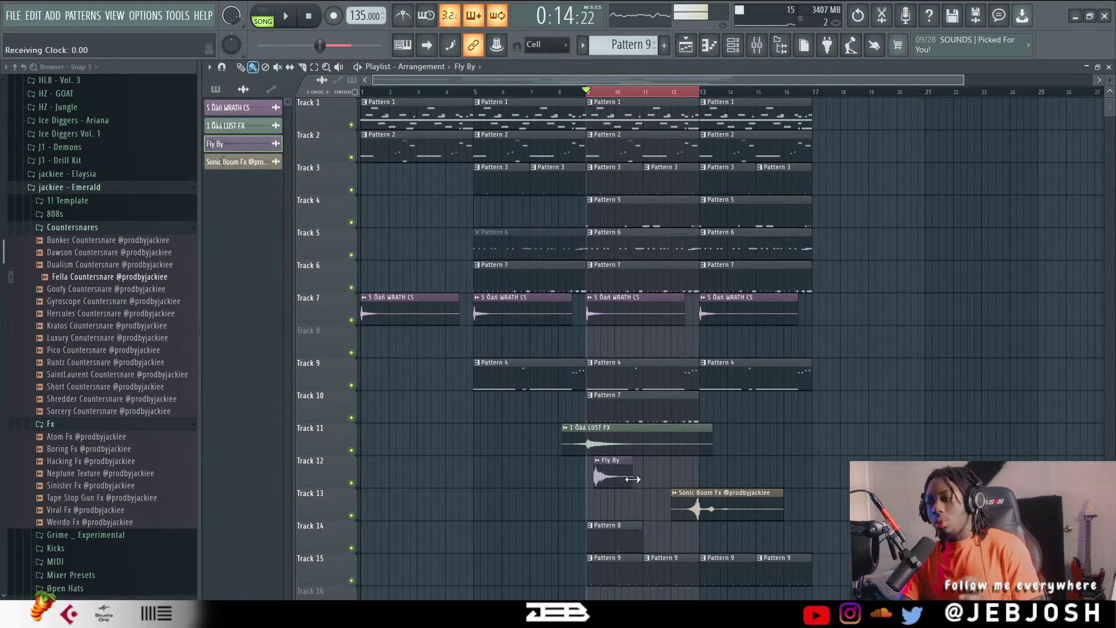
pyautogui.doubleClick(614, 476)
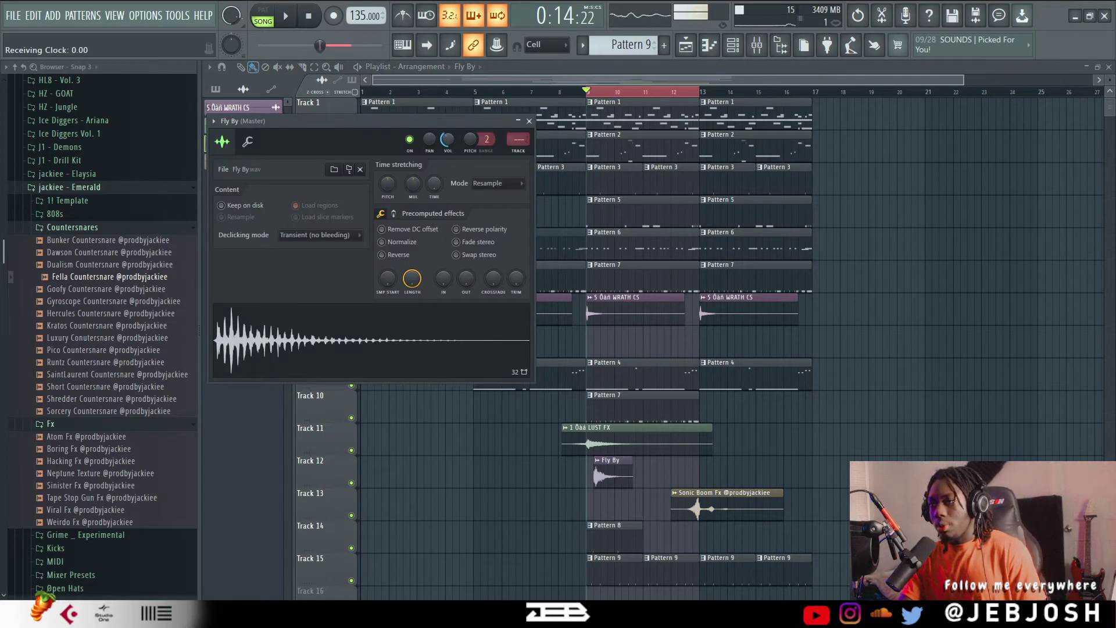
pyautogui.doubleClick(684, 494)
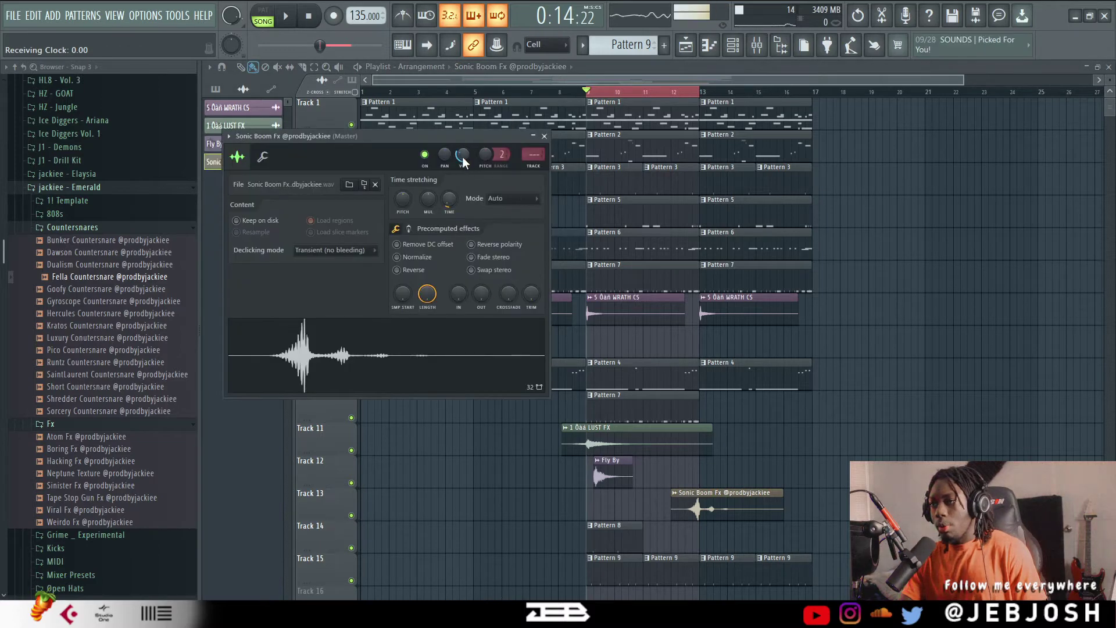
pyautogui.doubleClick(633, 313)
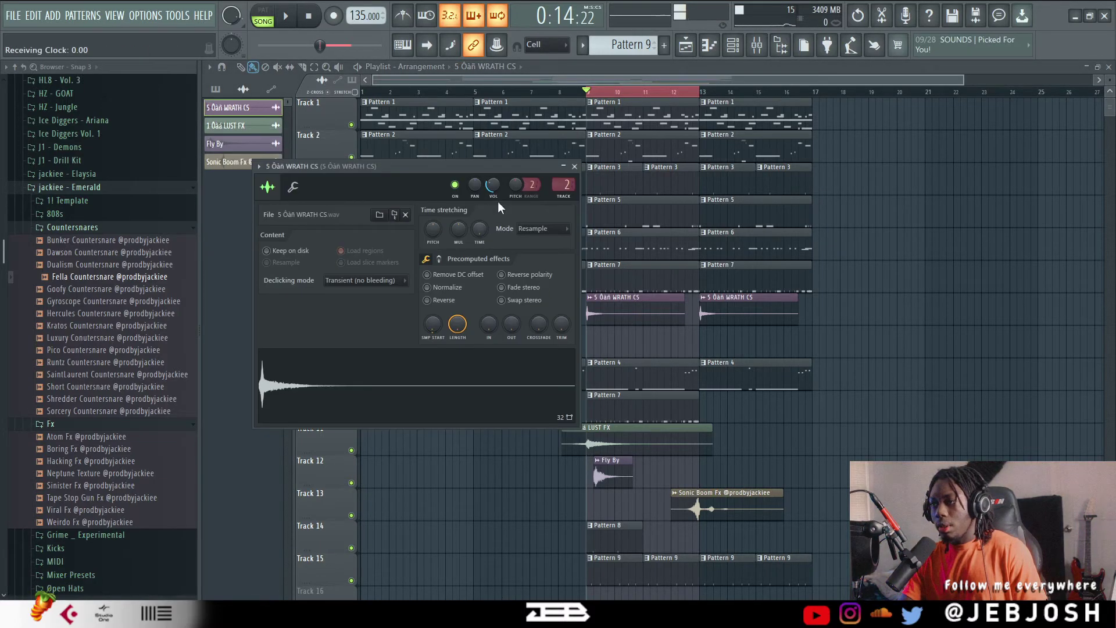
pyautogui.click(574, 166)
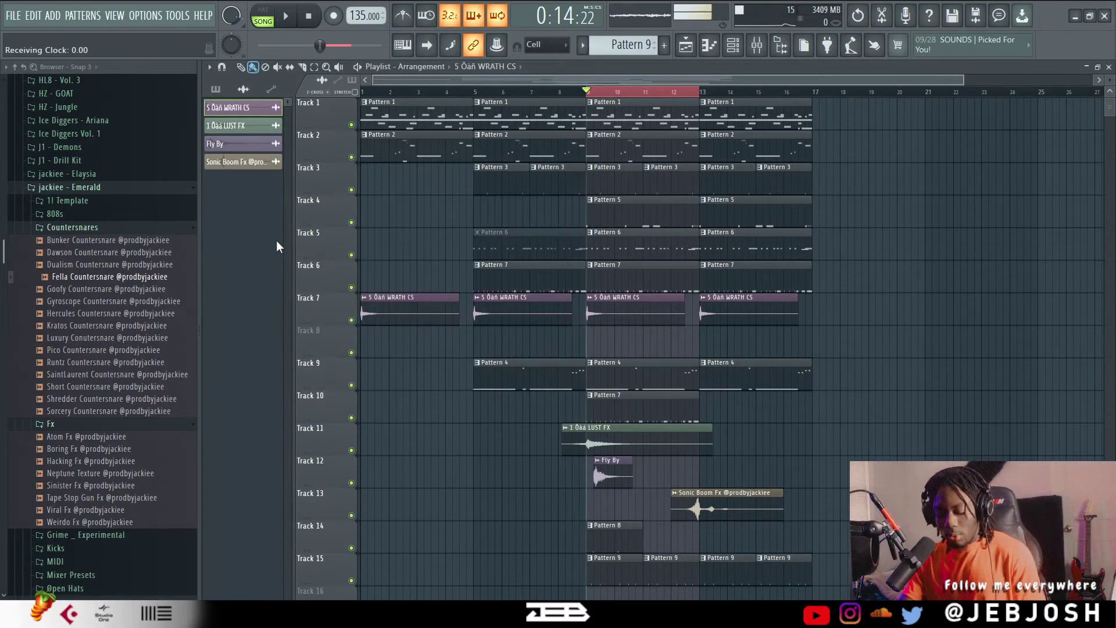
# Step: Clear the current loop range and select bars 9 to 16 of the arrangement as the playback loop
pyautogui.hotkey('ctrl', 'd')
pyautogui.press('space')
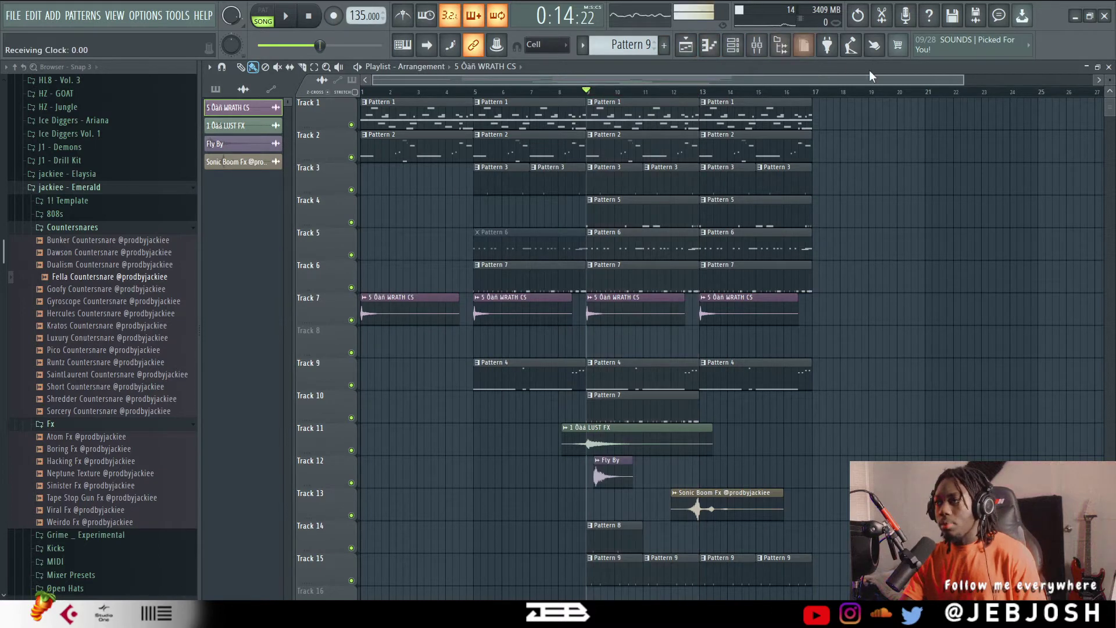
pyautogui.moveTo(814, 94); pyautogui.dragTo(586, 93)
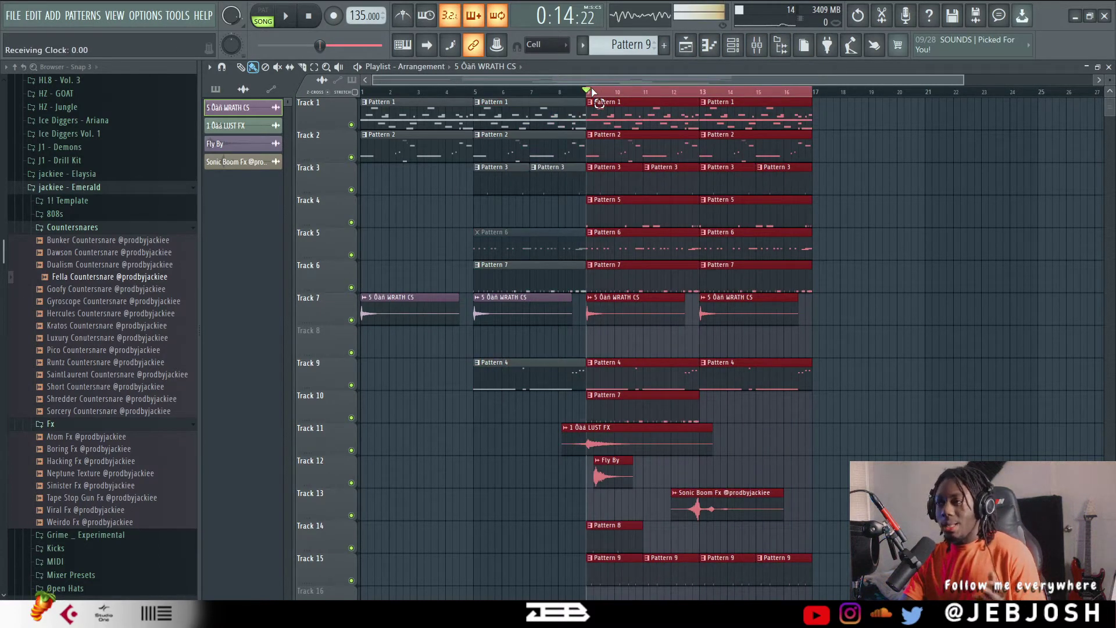
# Step: Load the +39 Clarinet + Flute preset in the second Xpand!2 channel
pyautogui.click(1109, 66)
pyautogui.click(317, 73)
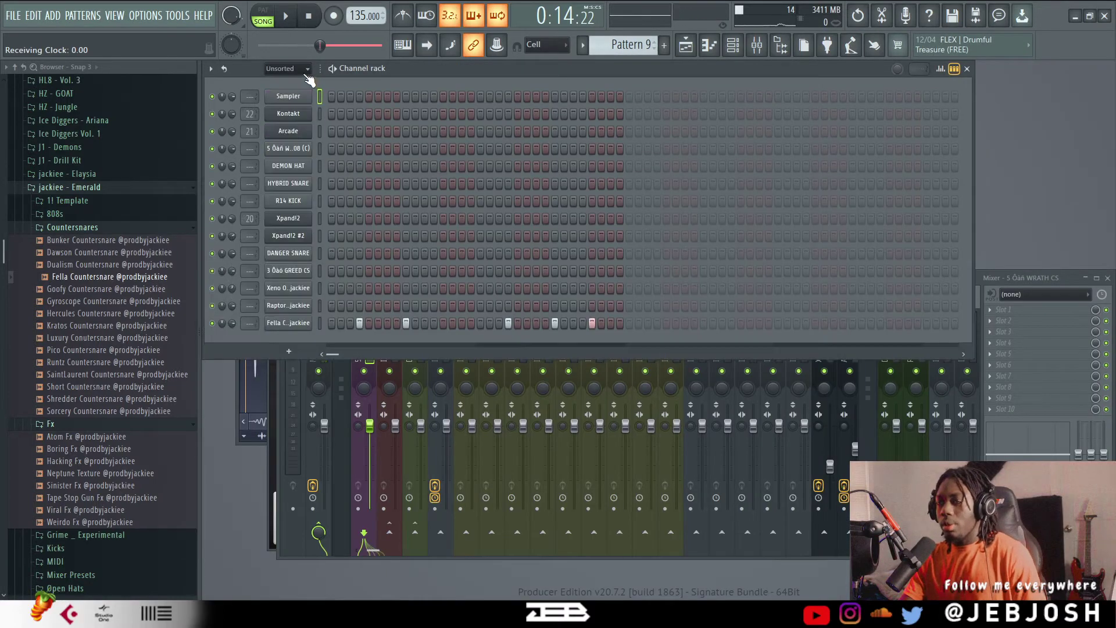
pyautogui.click(305, 237)
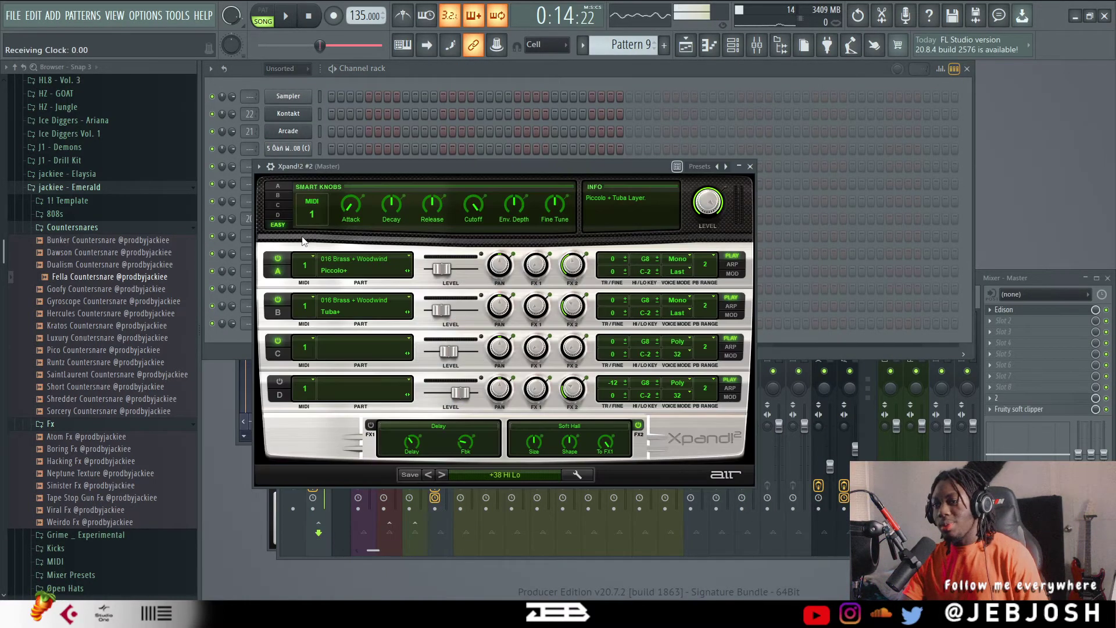
pyautogui.click(442, 475)
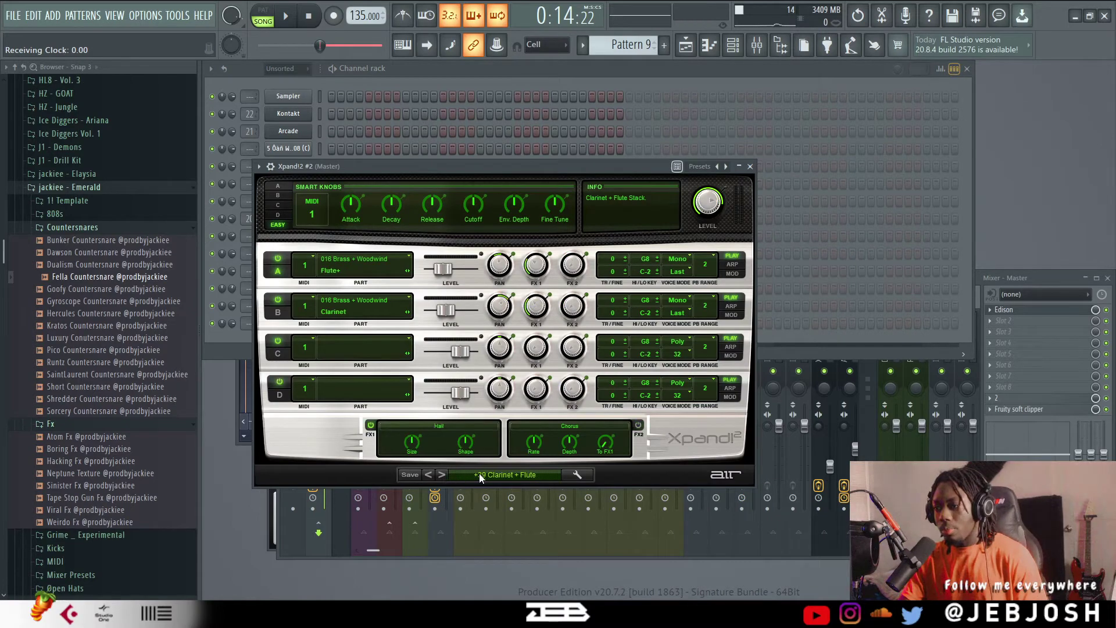
pyautogui.press('space')
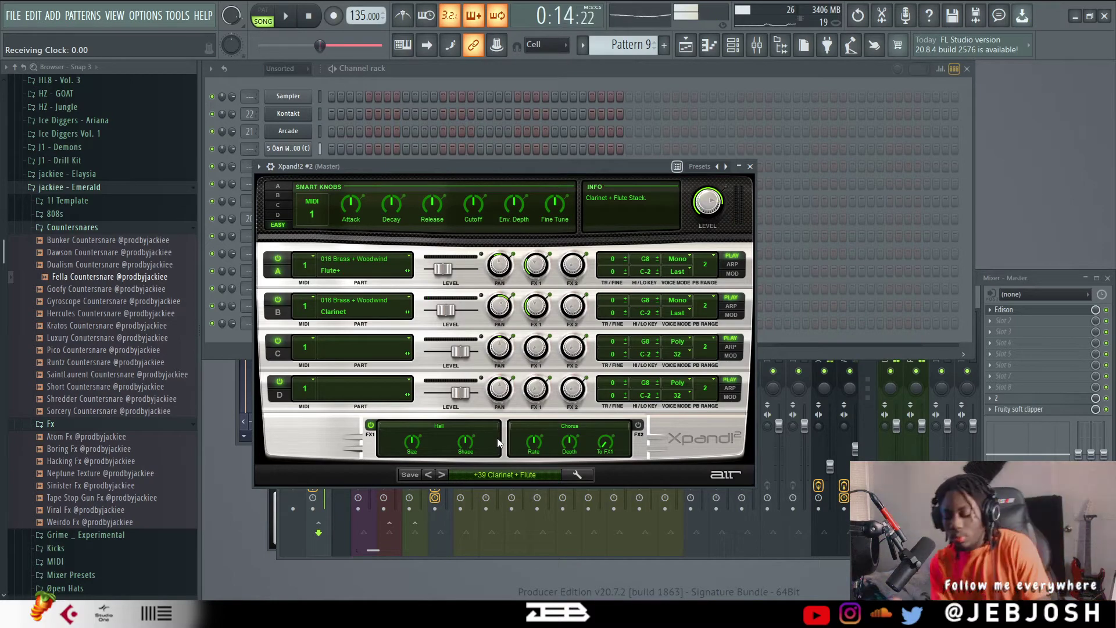
# Step: Add a Purity instrument channel, load its Woodwind Panflute preset, and start playback
pyautogui.click(536, 83)
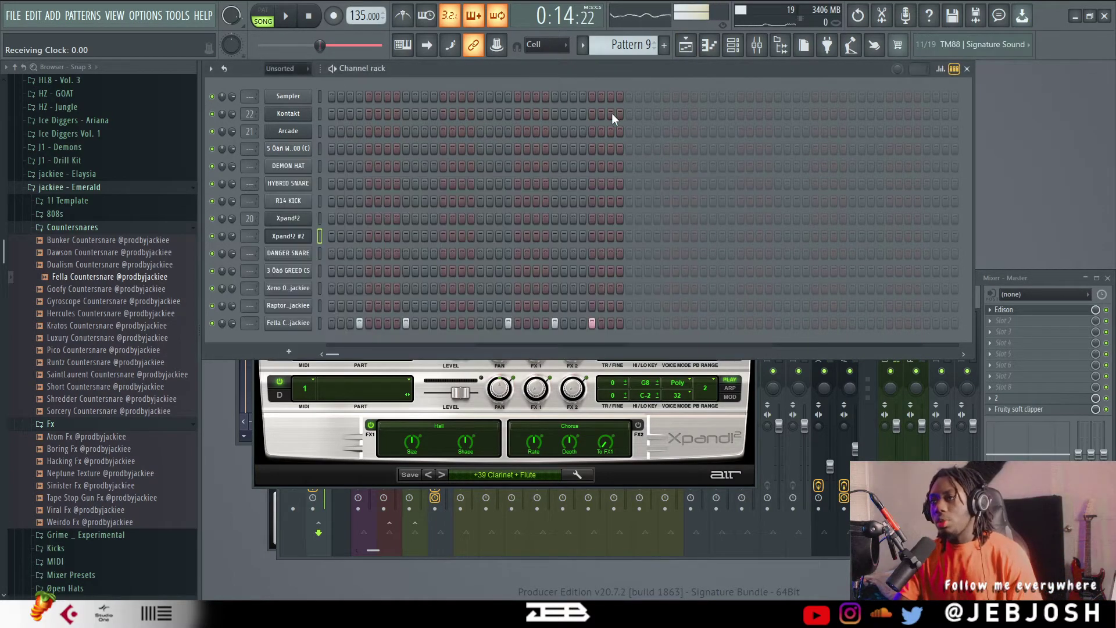
pyautogui.click(289, 351)
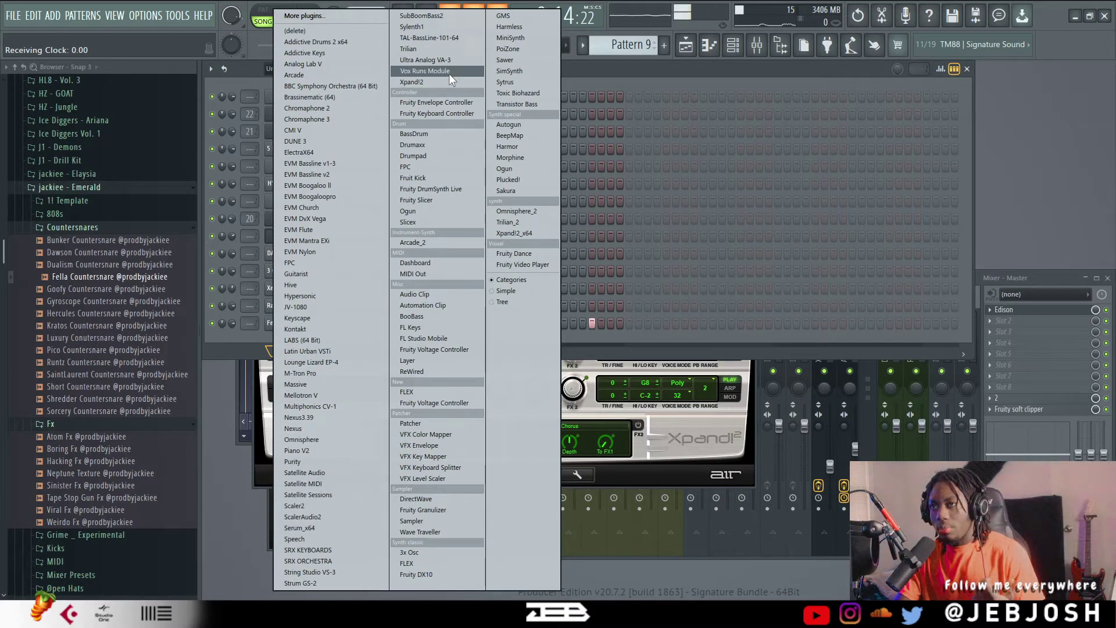
pyautogui.click(306, 464)
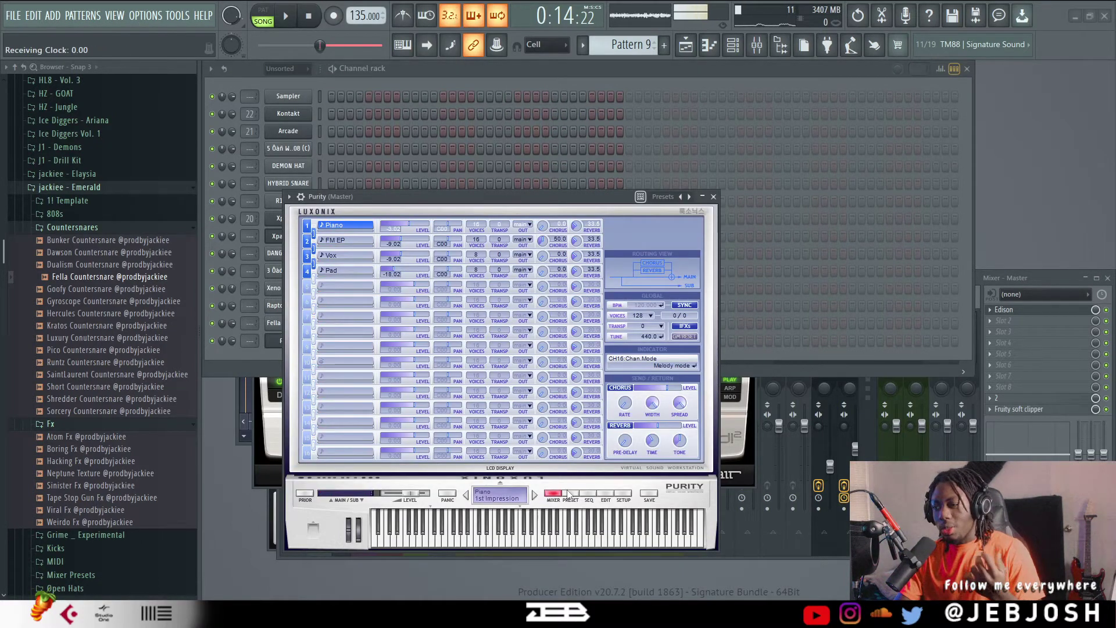
pyautogui.click(571, 493)
pyautogui.click(668, 338)
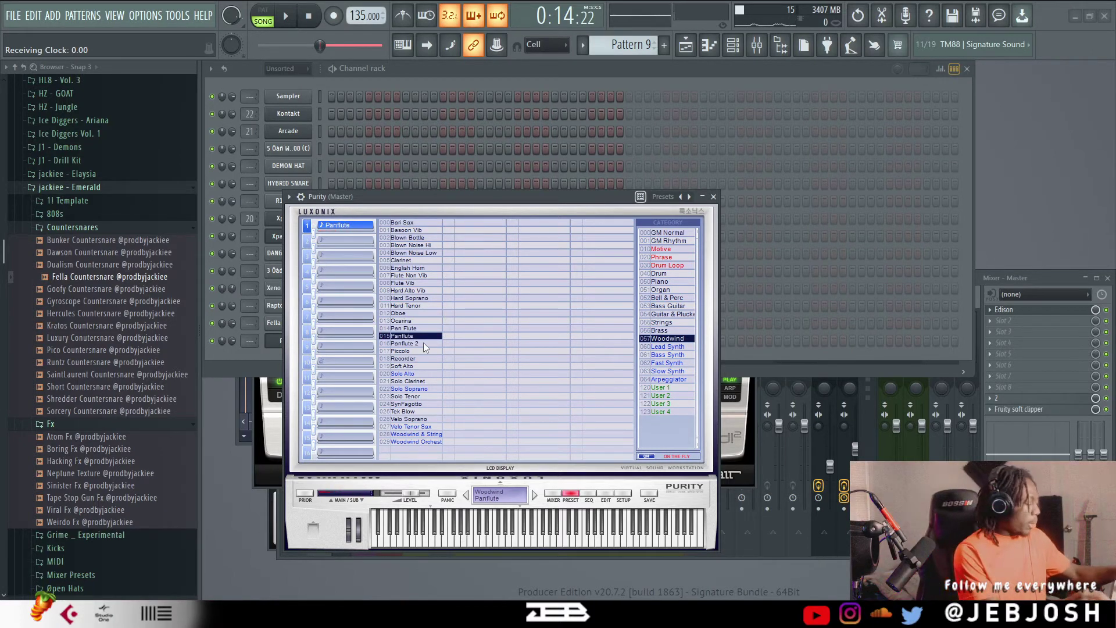
pyautogui.press('space')
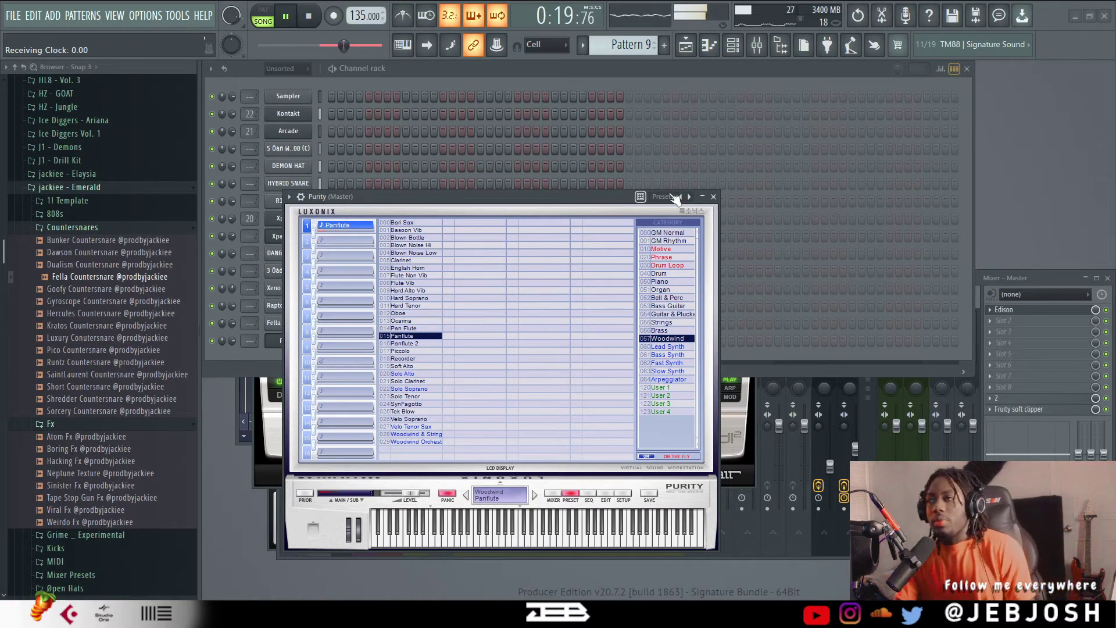
# Step: Stop playback, switch to Pattern 1, and open the Purity channel's piano roll
pyautogui.click(621, 83)
pyautogui.press('space')
pyautogui.scroll(-1, 626, 47)
pyautogui.scroll(7, 625, 46)
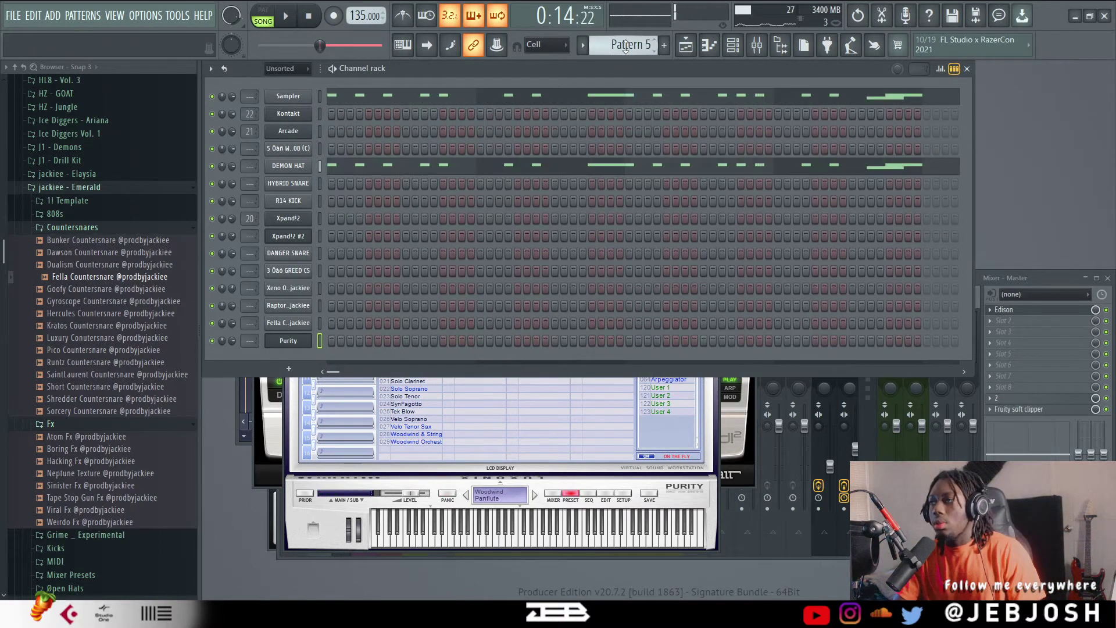
pyautogui.scroll(2, 625, 47)
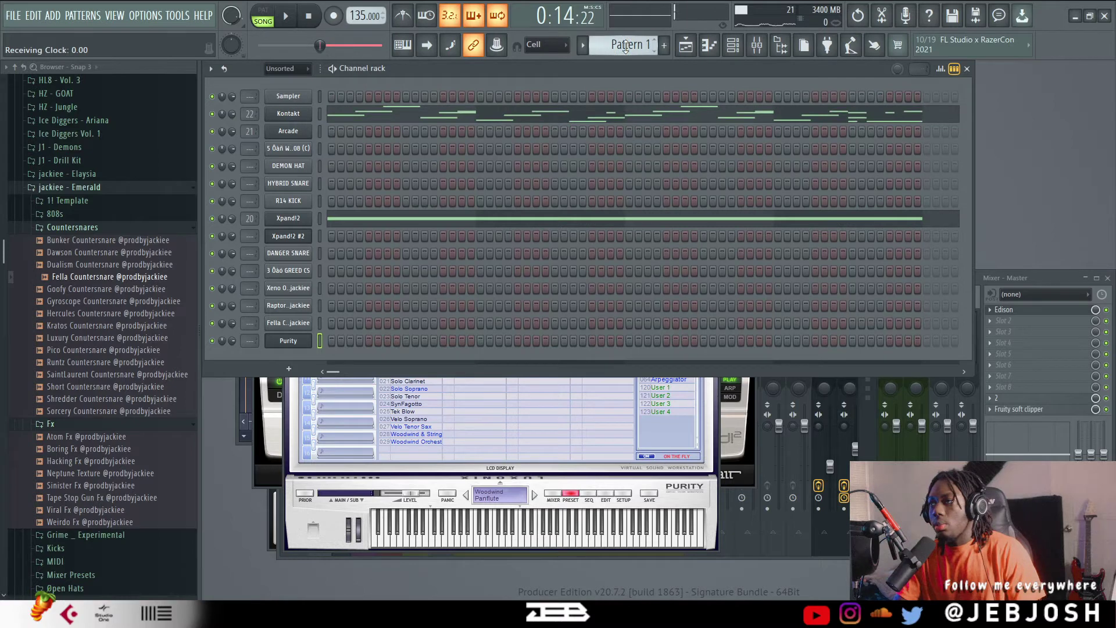
pyautogui.rightClick(294, 339)
pyautogui.click(330, 340)
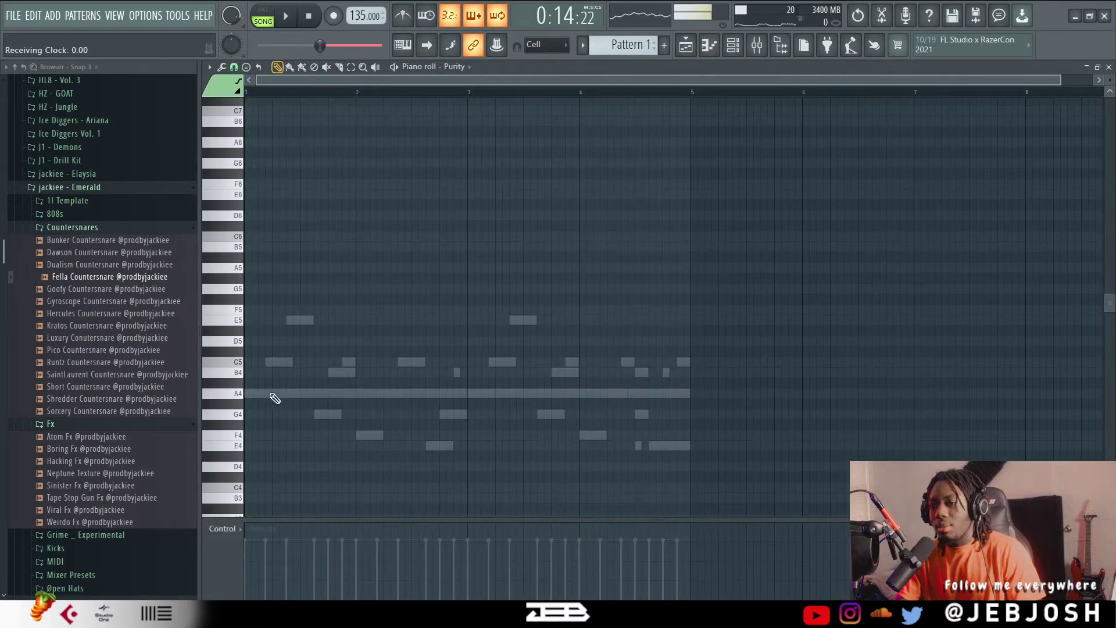
# Step: Draw an A4 note about three beats long from the start of bar 1
pyautogui.click(228, 393)
pyautogui.press('space')
pyautogui.moveTo(254, 390); pyautogui.dragTo(327, 396)
pyautogui.press('space')
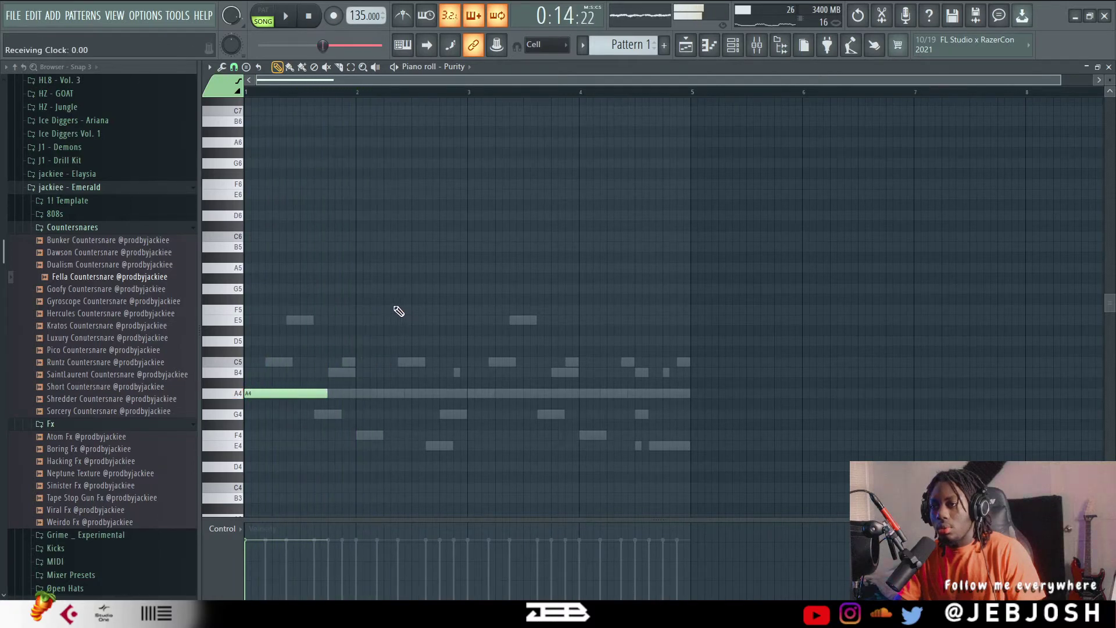
# Step: Draw F6, E6, D6, C6 and a second D6 note in bar 2 and shorten them all to one step
pyautogui.moveTo(380, 310); pyautogui.dragTo(399, 195)
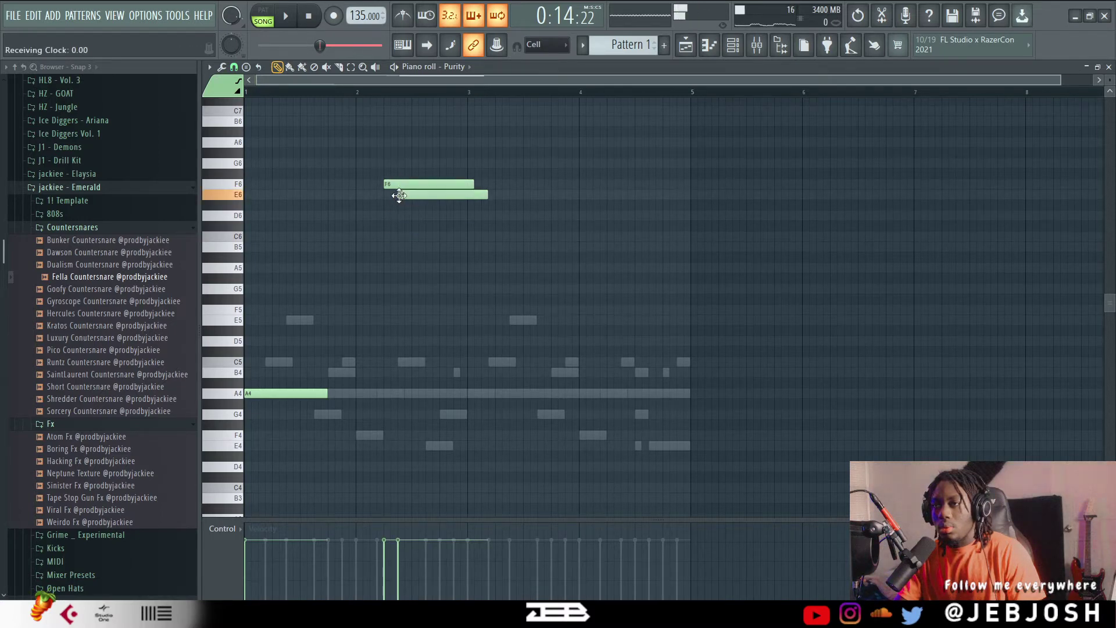
pyautogui.click(411, 216)
pyautogui.click(413, 237)
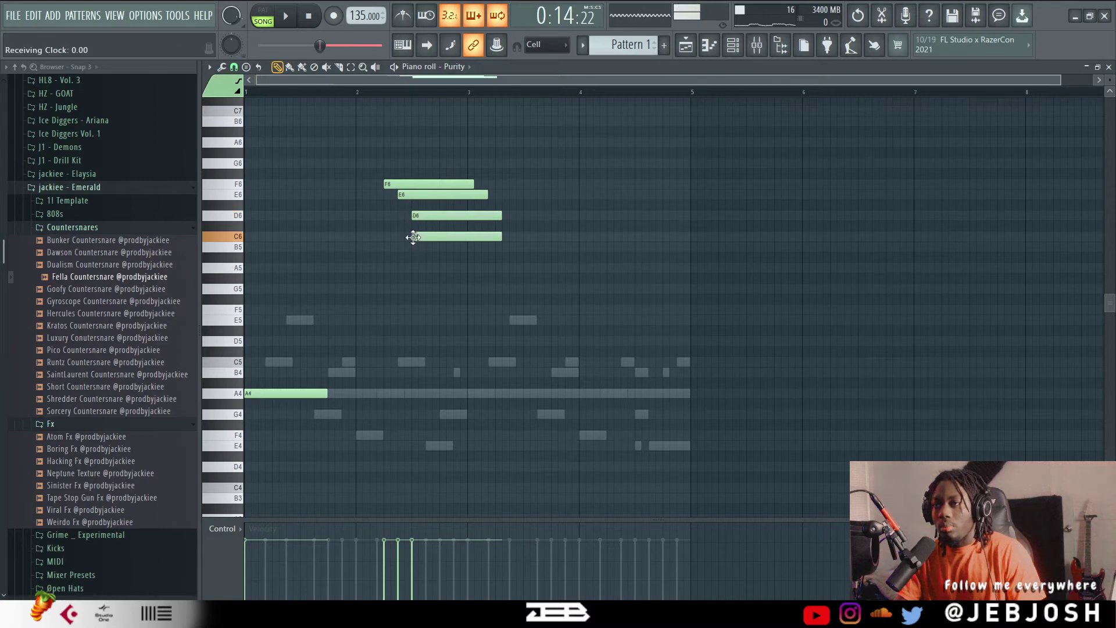
pyautogui.moveTo(430, 253); pyautogui.dragTo(429, 215)
pyautogui.press('space')
pyautogui.moveTo(482, 261); pyautogui.dragTo(408, 167)
pyautogui.hotkey('shift', 'd')
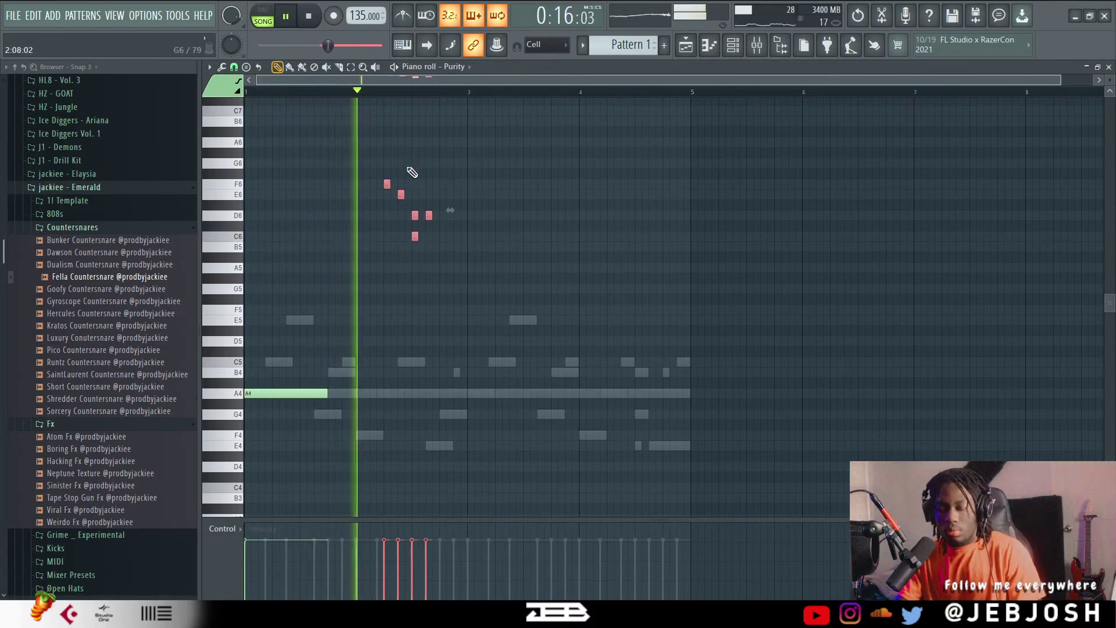
# Step: Shift the C6 note and the last D6 note in bar 2 two steps later, checking the melody in playback
pyautogui.press('space')
pyautogui.press('space')
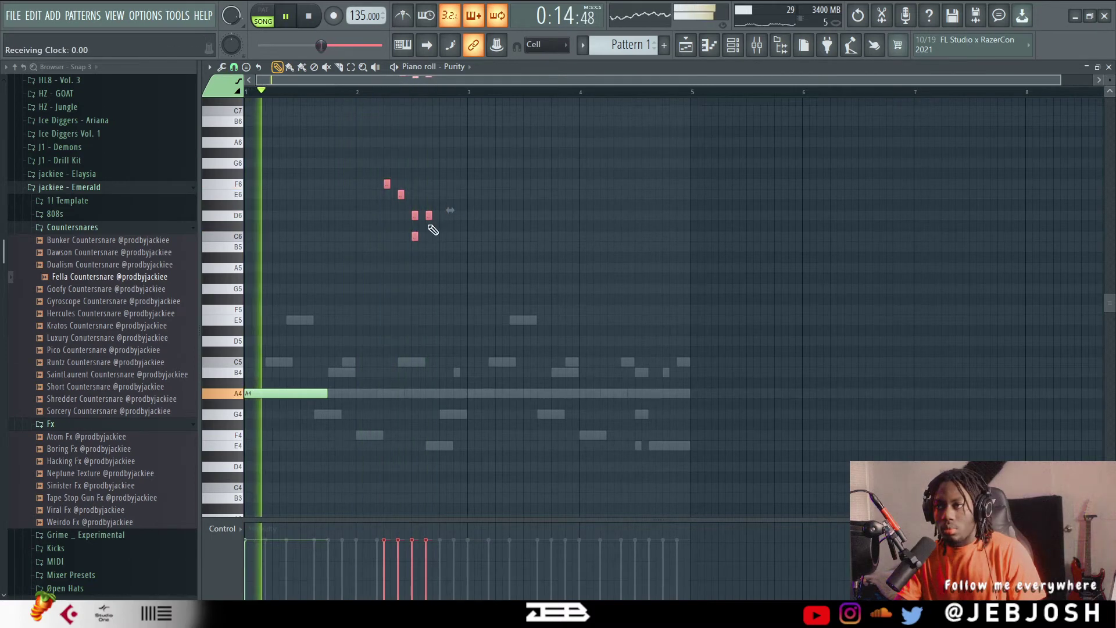
pyautogui.keyDown('ctrl'); pyautogui.click(429, 229); pyautogui.keyUp('ctrl')
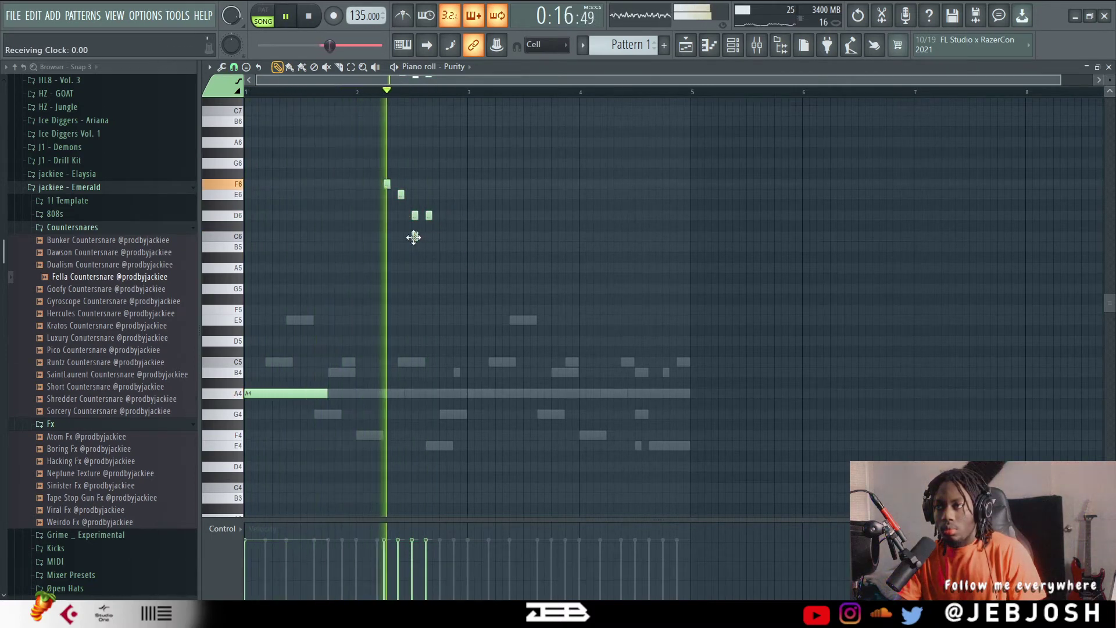
pyautogui.moveTo(414, 238); pyautogui.dragTo(443, 219)
pyautogui.press('space')
pyautogui.press('space')
pyautogui.press('space')
pyautogui.press('space')
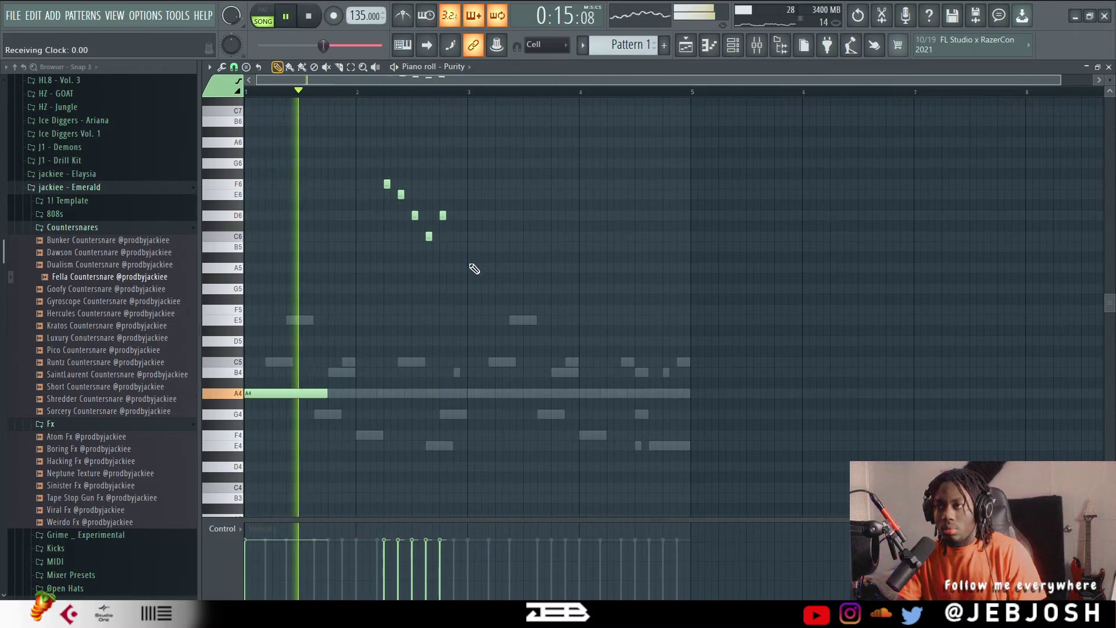
# Step: Add a note two steps after the last D6 in bar 2, raise it to E6, and play the phrase
pyautogui.click(457, 237)
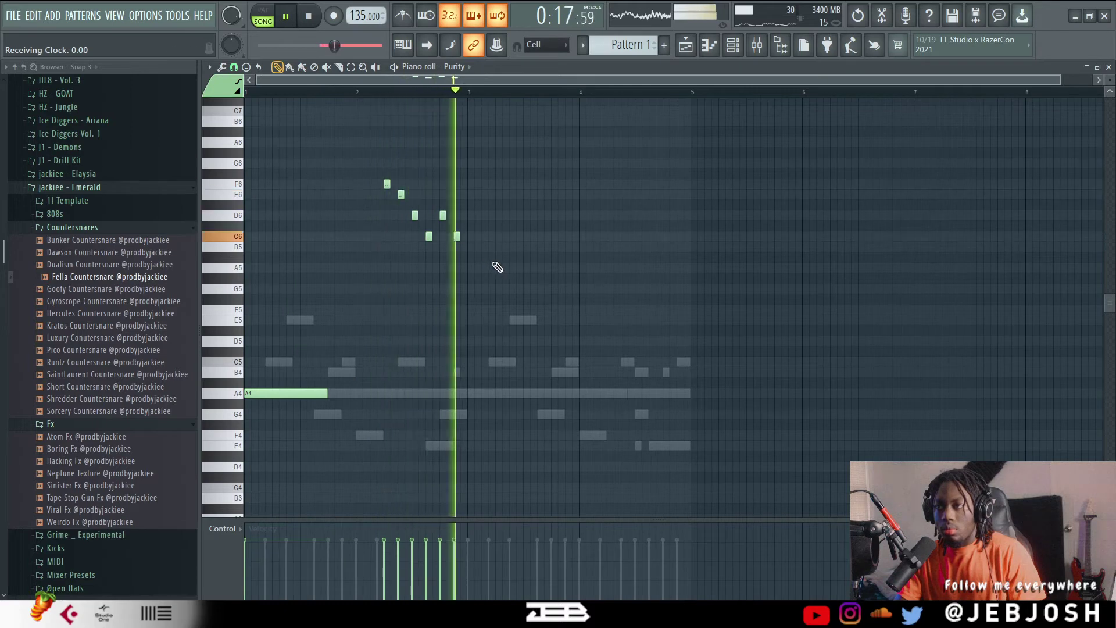
pyautogui.press('space')
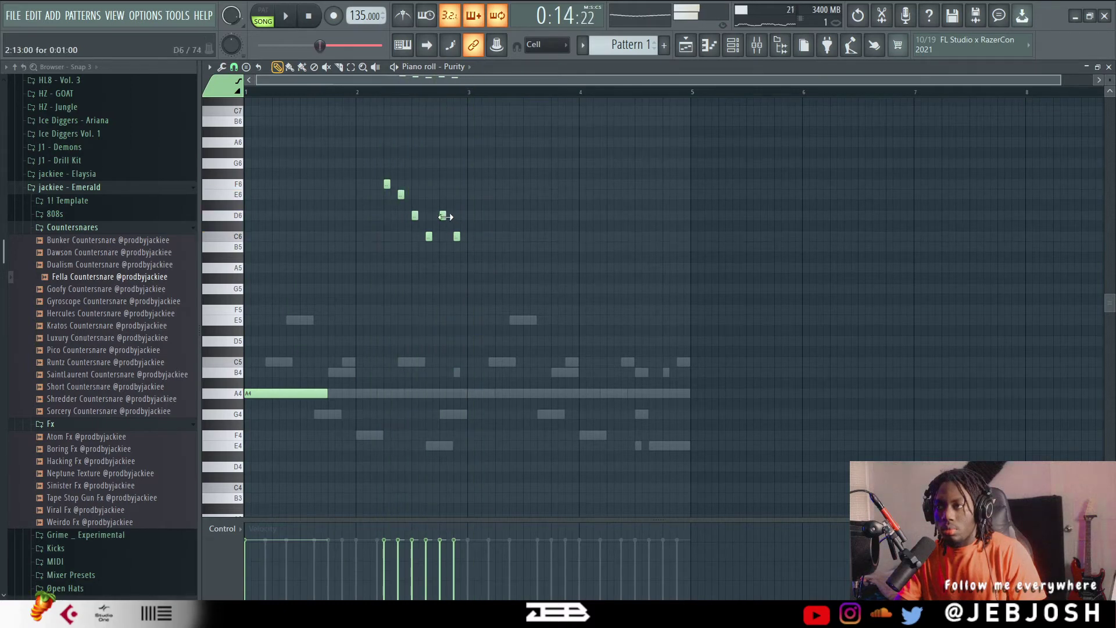
pyautogui.press('space')
pyautogui.moveTo(456, 237); pyautogui.dragTo(462, 197)
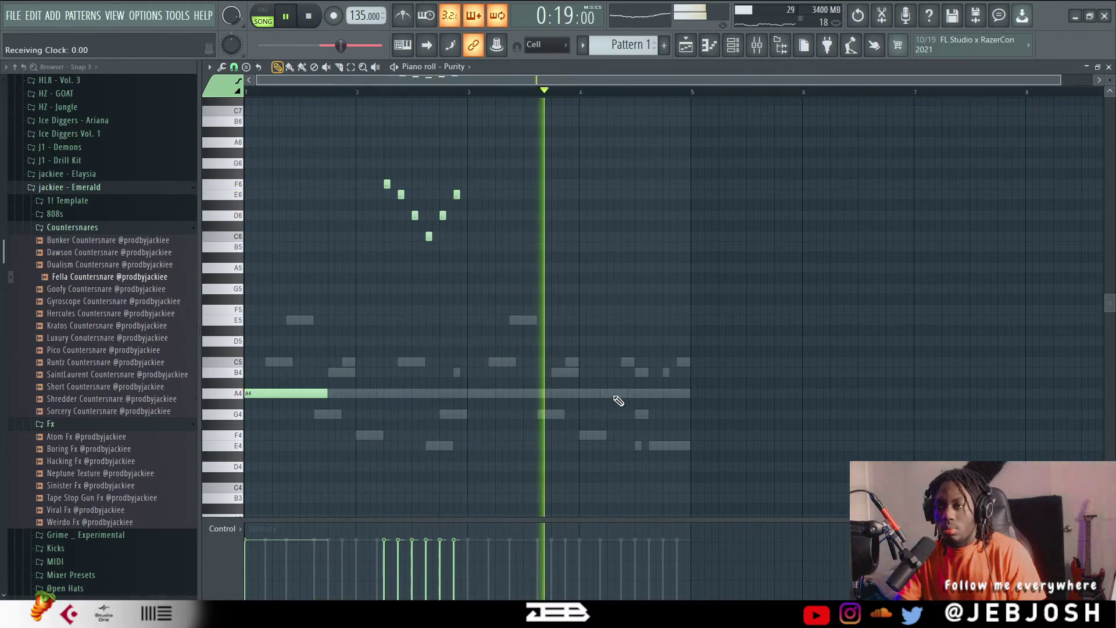
pyautogui.press('space')
# Step: Copy the six-note phrase from bar 2 to the same position in bar 4
pyautogui.click(610, 205)
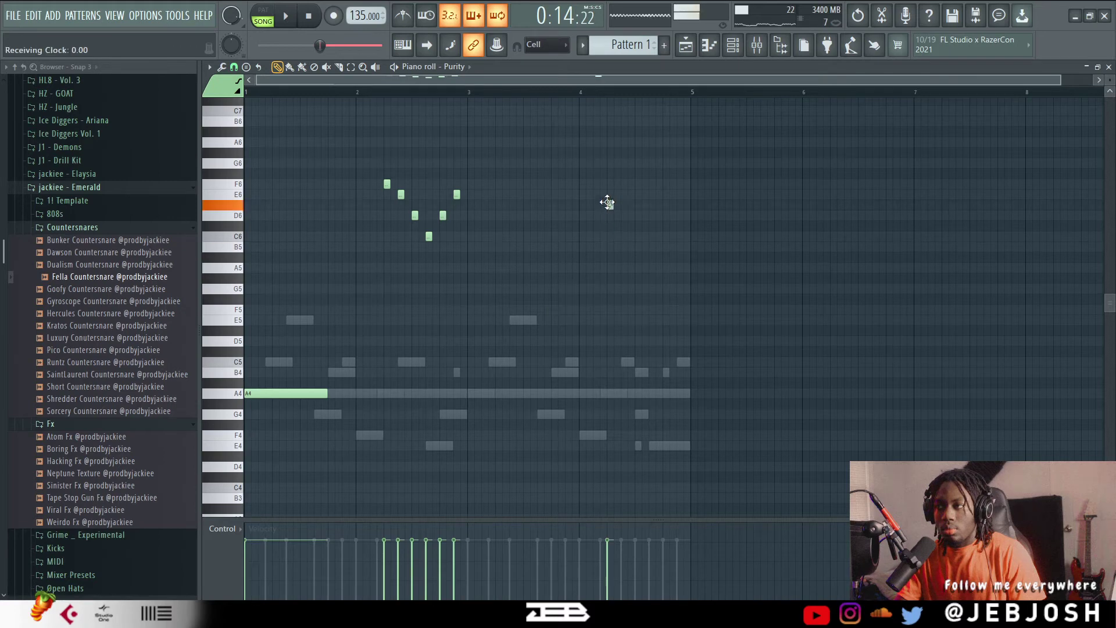
pyautogui.rightClick(611, 209)
pyautogui.moveTo(606, 283); pyautogui.dragTo(303, 147)
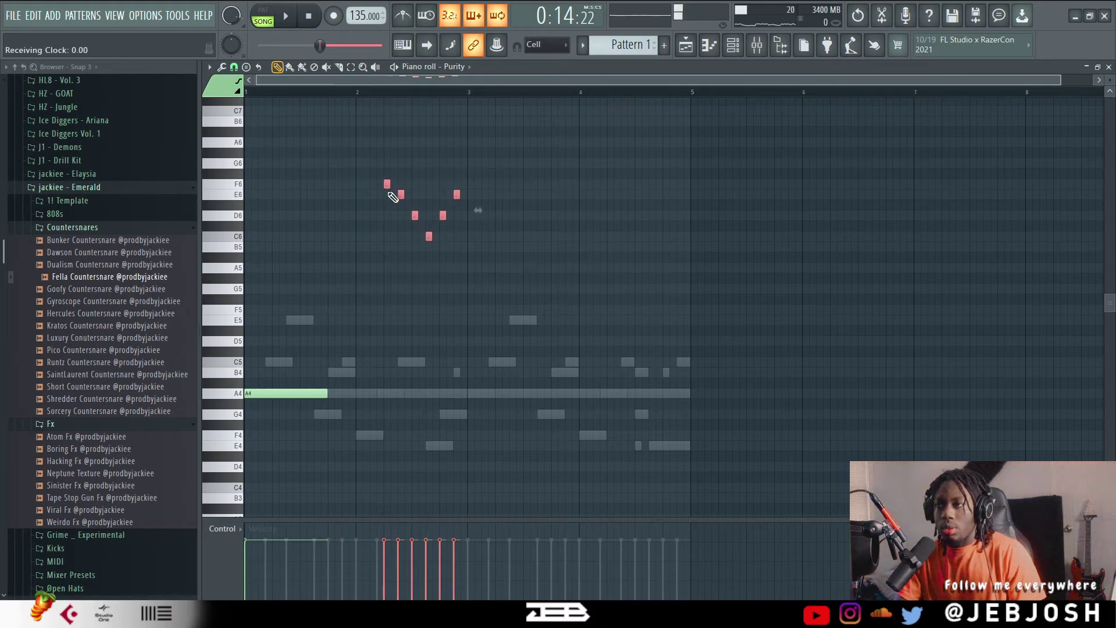
pyautogui.moveTo(387, 185); pyautogui.dragTo(610, 179)
pyautogui.press('space')
# Step: Raise the second D6 in bar 4 to G6 and lengthen the closing E6 to the bar's end, checking in playback
pyautogui.scroll(2, 616, 224)
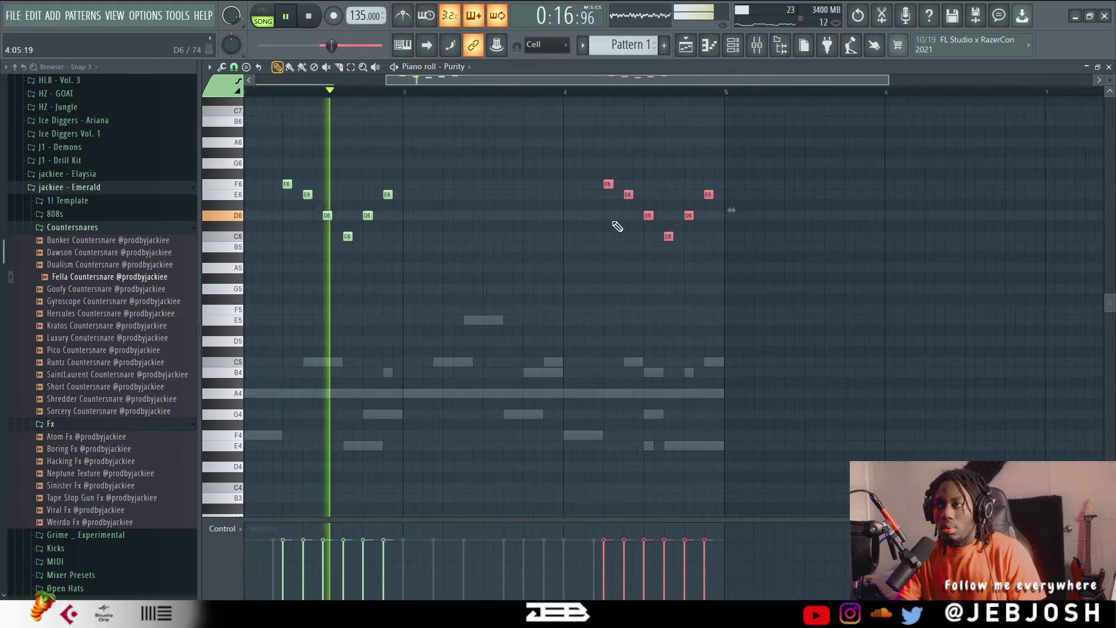
pyautogui.scroll(-3, 615, 229)
pyautogui.scroll(3, 486, 314)
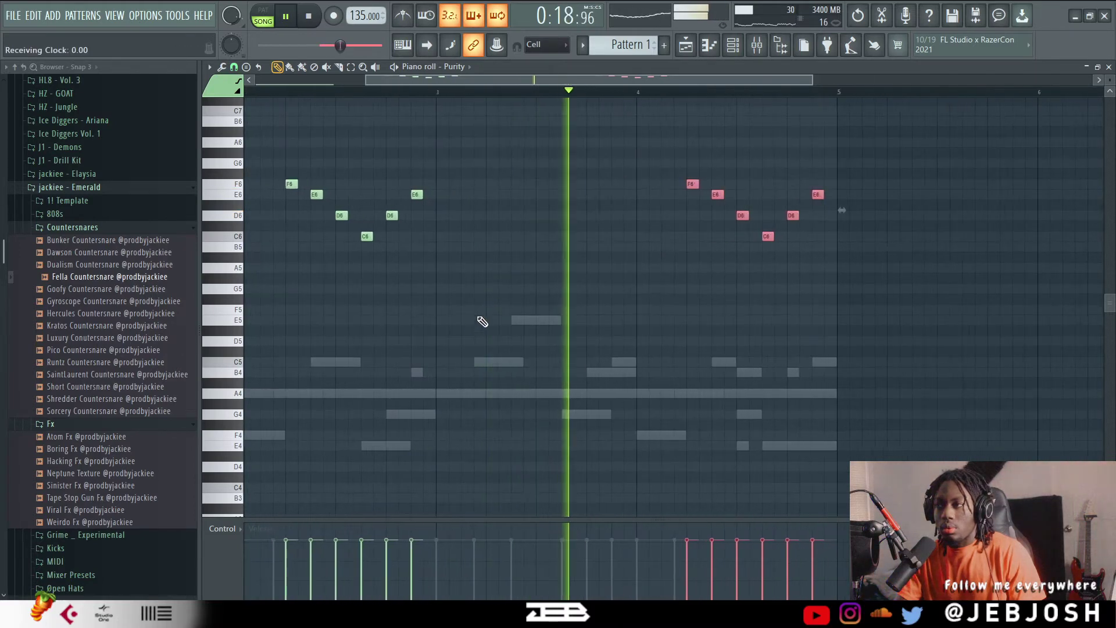
pyautogui.scroll(-3, 523, 318)
pyautogui.press('space')
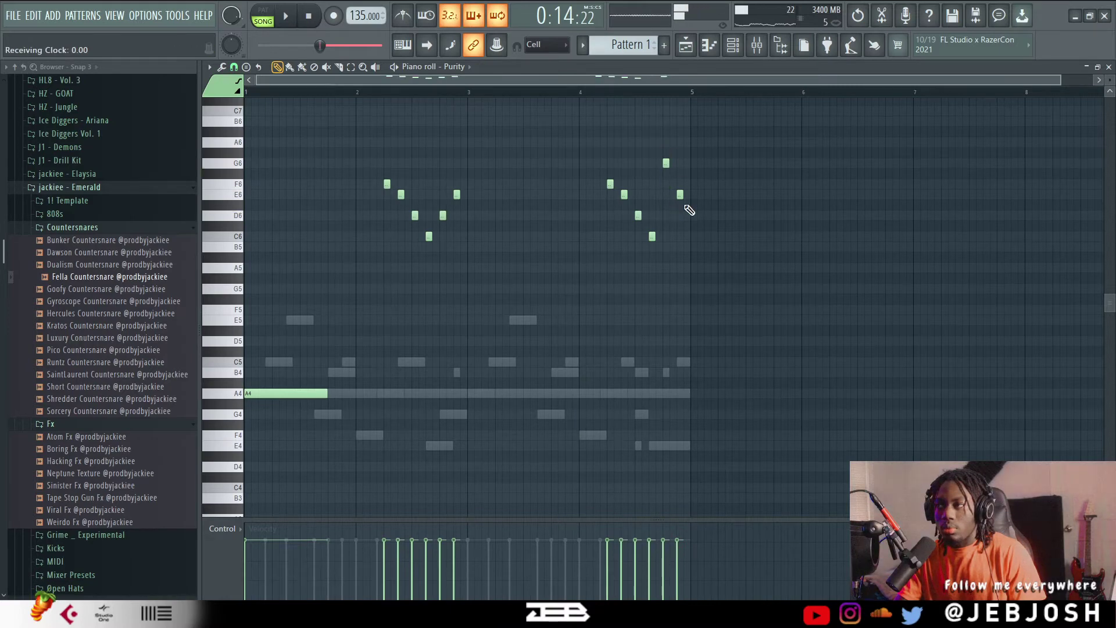
pyautogui.press('space')
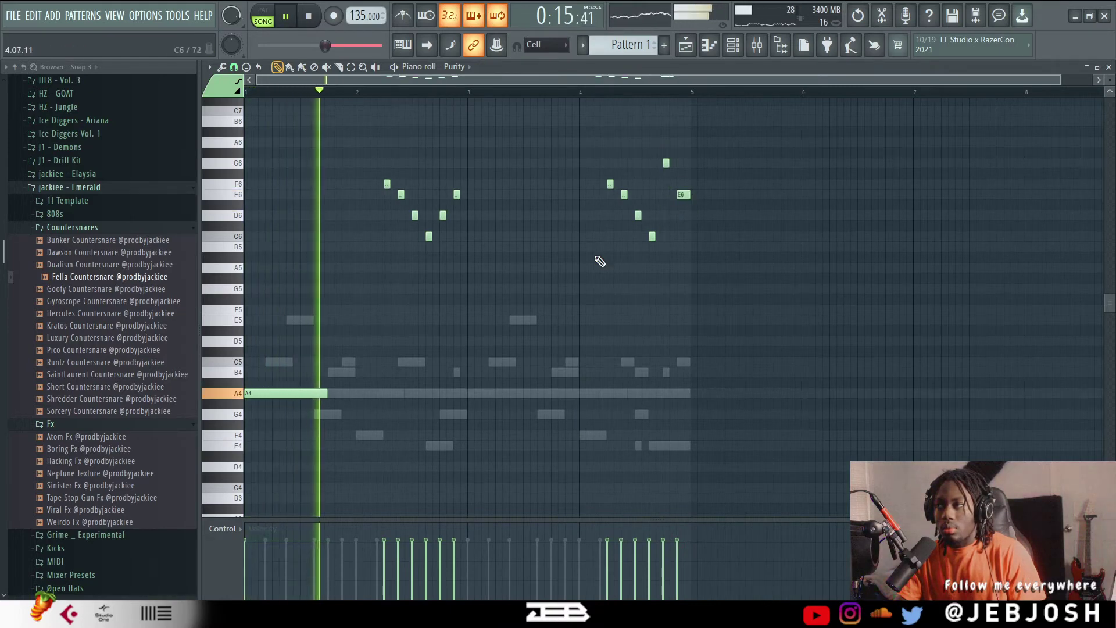
# Step: Add an A4 note at the start of bar 3 and extend all the Purity notes with quick legato
pyautogui.press('space')
pyautogui.press('space')
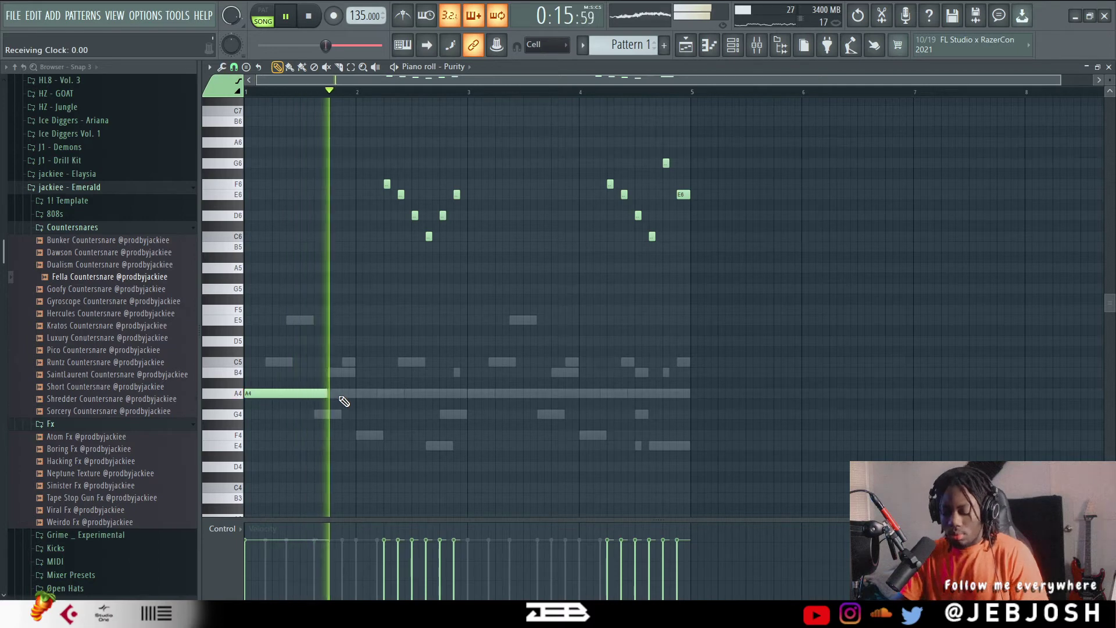
pyautogui.hotkey('ctrl', 'z')
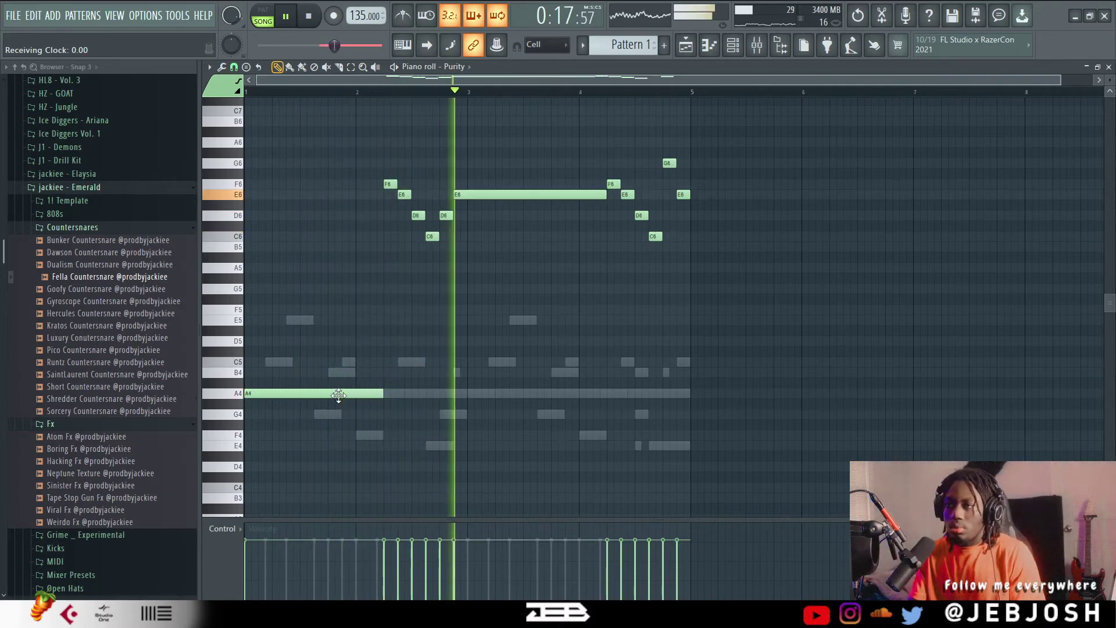
pyautogui.click(475, 394)
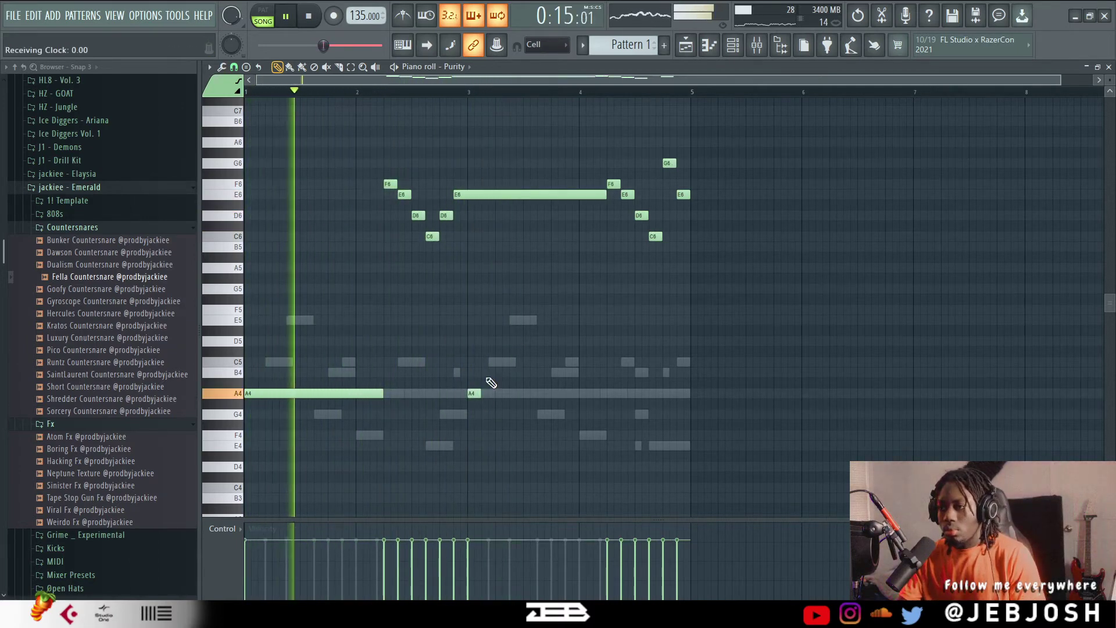
pyautogui.hotkey('ctrl', 'l')
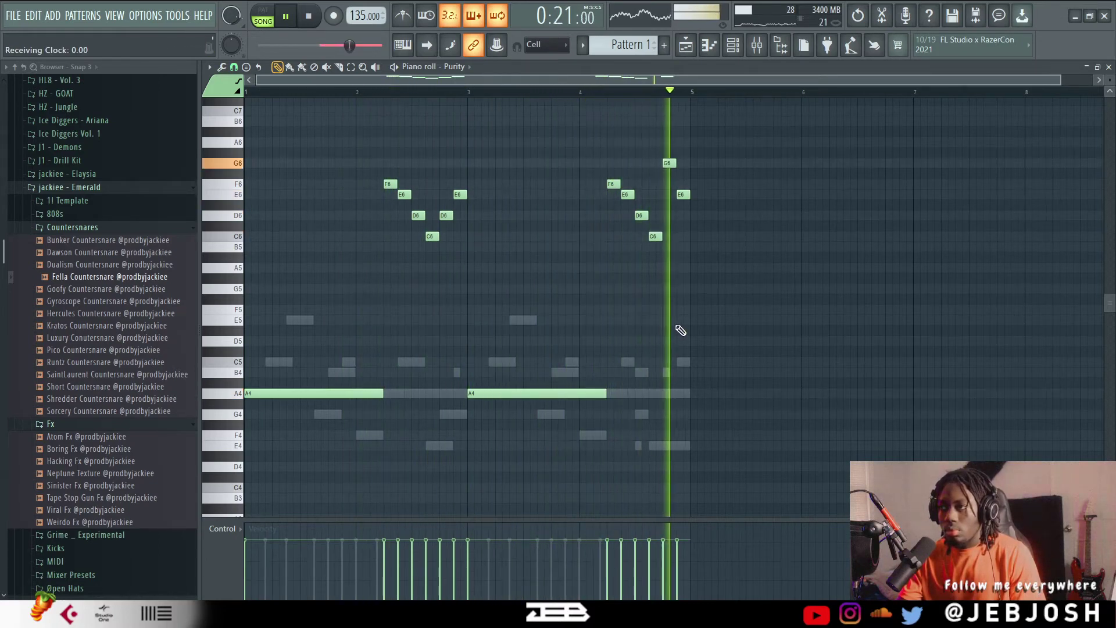
# Step: Transpose the whole Purity melody down one octave and check it in playback
pyautogui.hotkey('ctrl', 'Down')
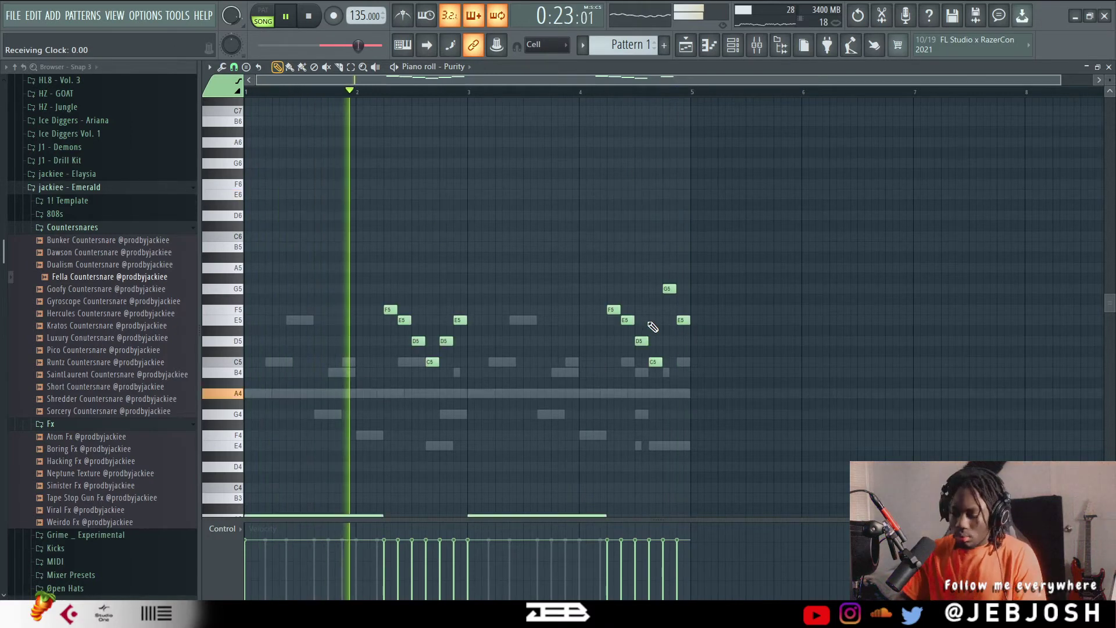
pyautogui.click(733, 47)
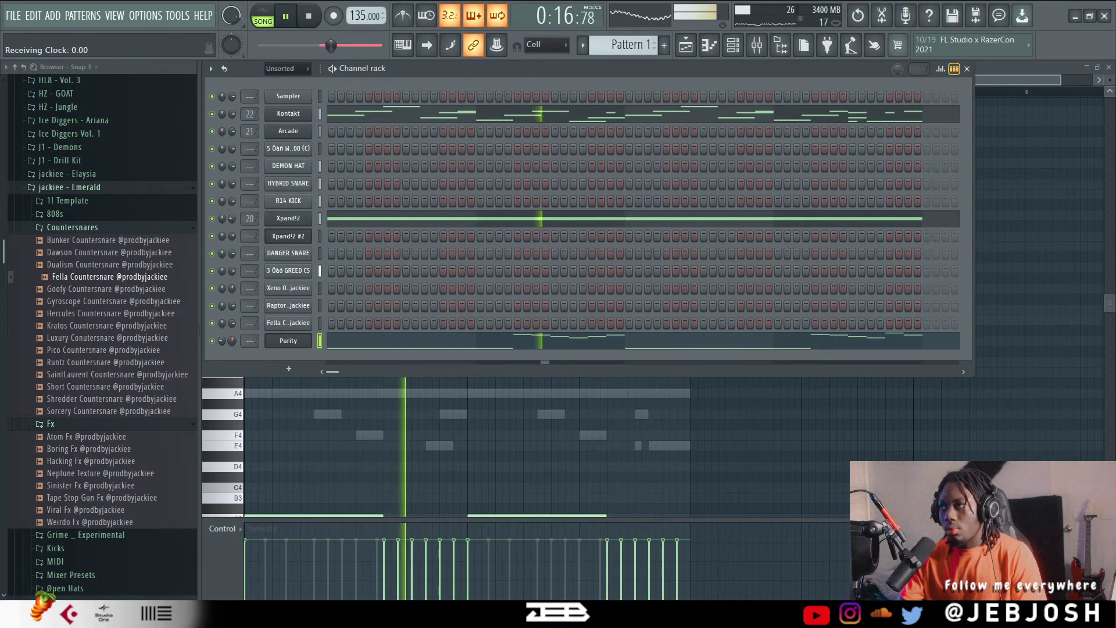
pyautogui.press('space')
# Step: Route the Purity channel to mixer track 23 and check it in playback
pyautogui.press('F9')
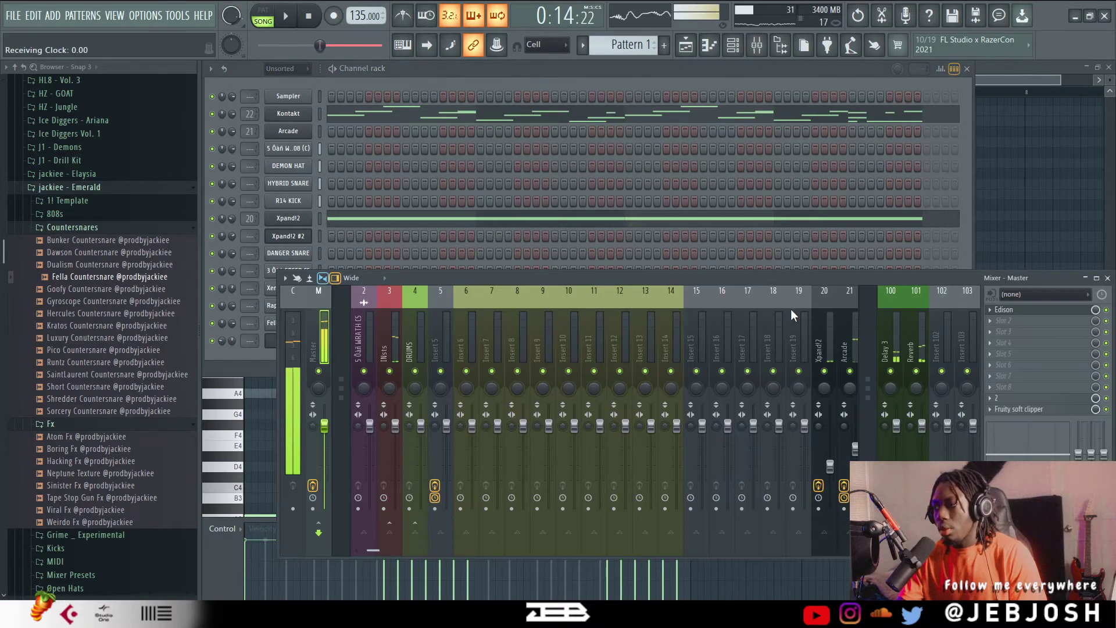
pyautogui.scroll(-6, 791, 314)
pyautogui.click(738, 316)
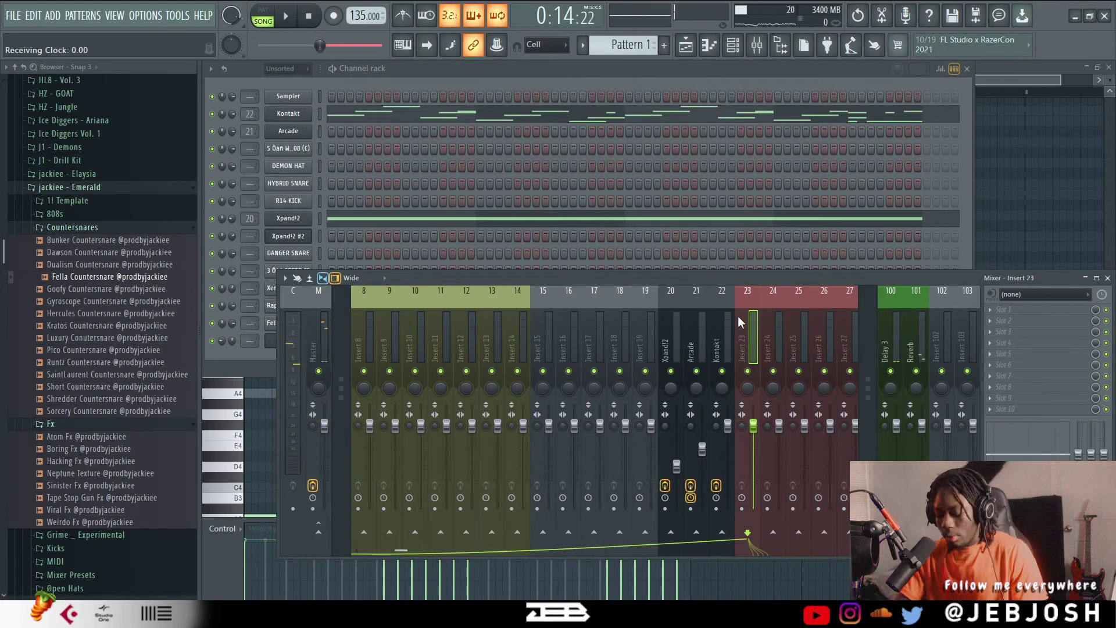
pyautogui.hotkey('ctrl', 'l')
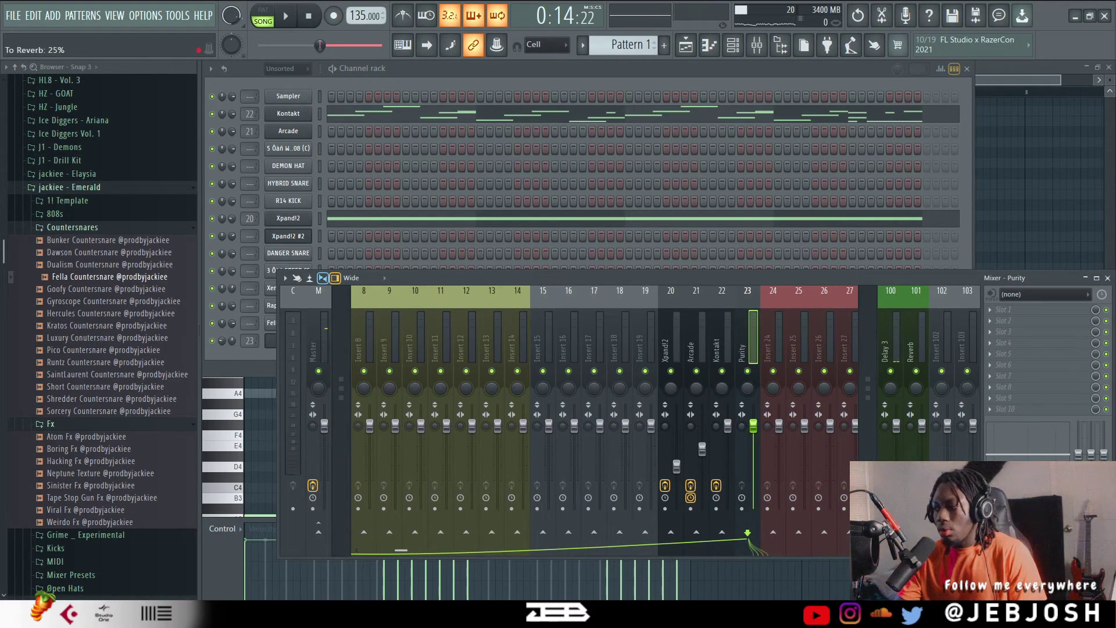
pyautogui.press('space')
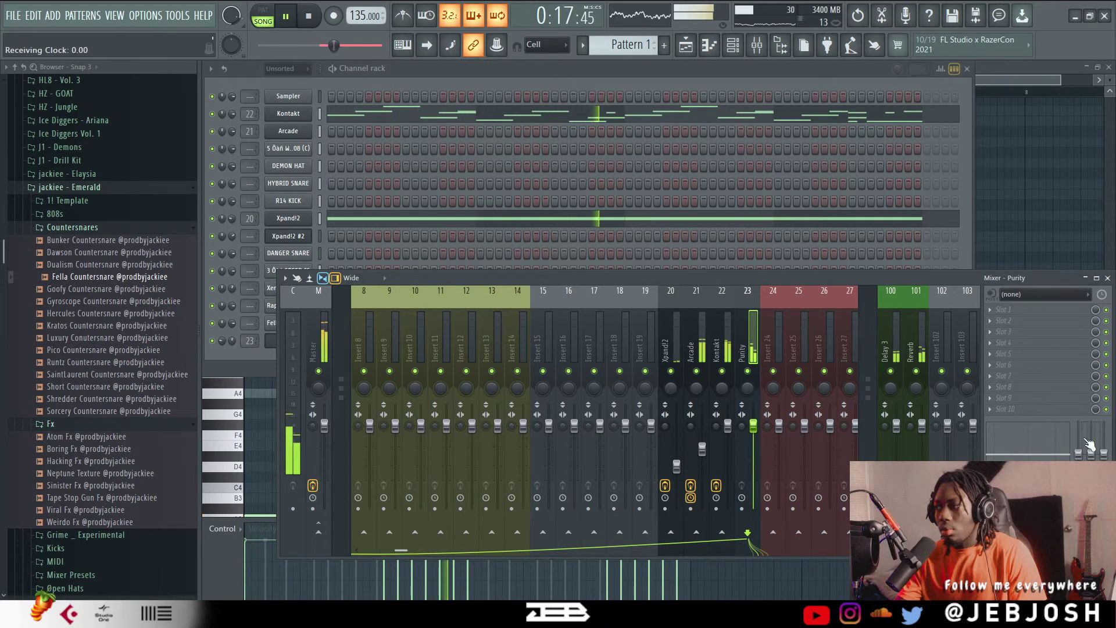
# Step: Move the Purity melody out of Pattern 1 into the empty Pattern 10
pyautogui.click(449, 75)
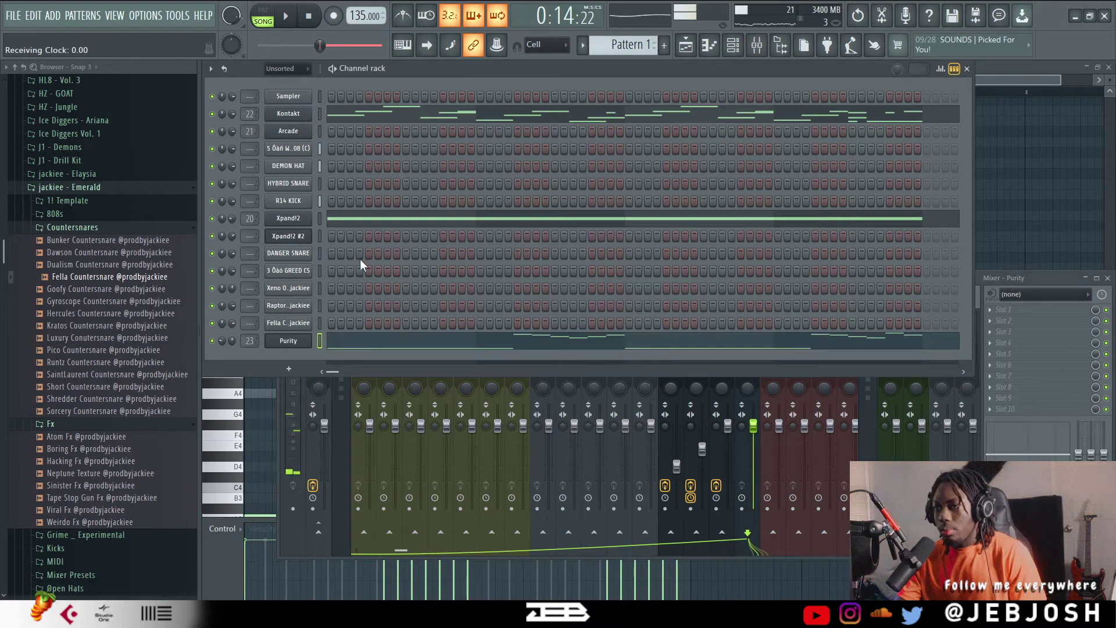
pyautogui.hotkey('ctrl', 'x')
pyautogui.scroll(-9, 605, 50)
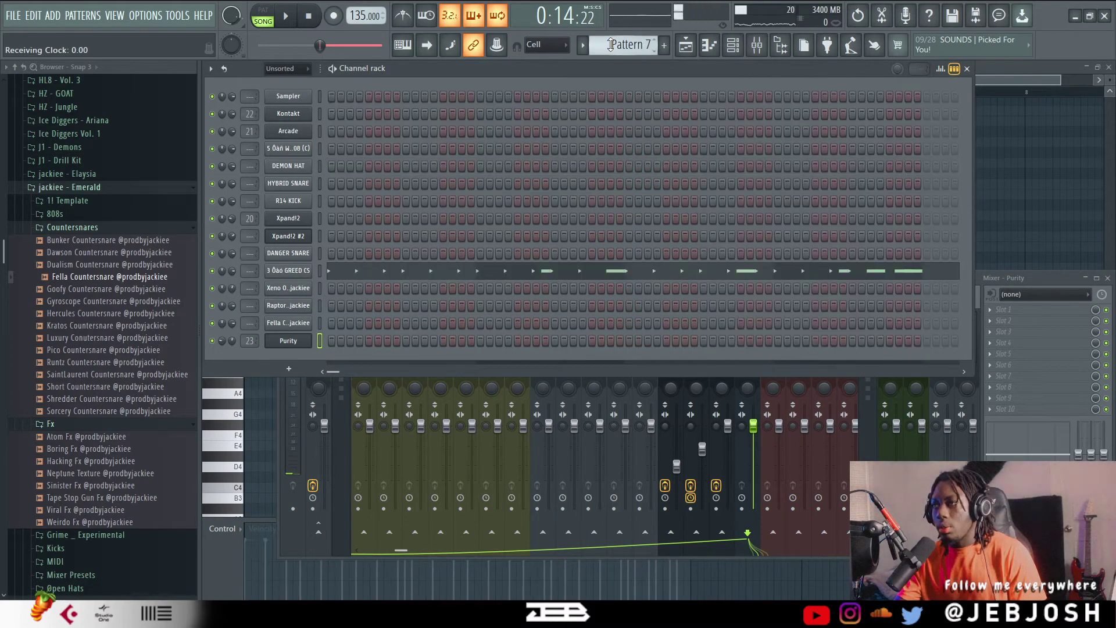
pyautogui.hotkey('ctrl', 'v')
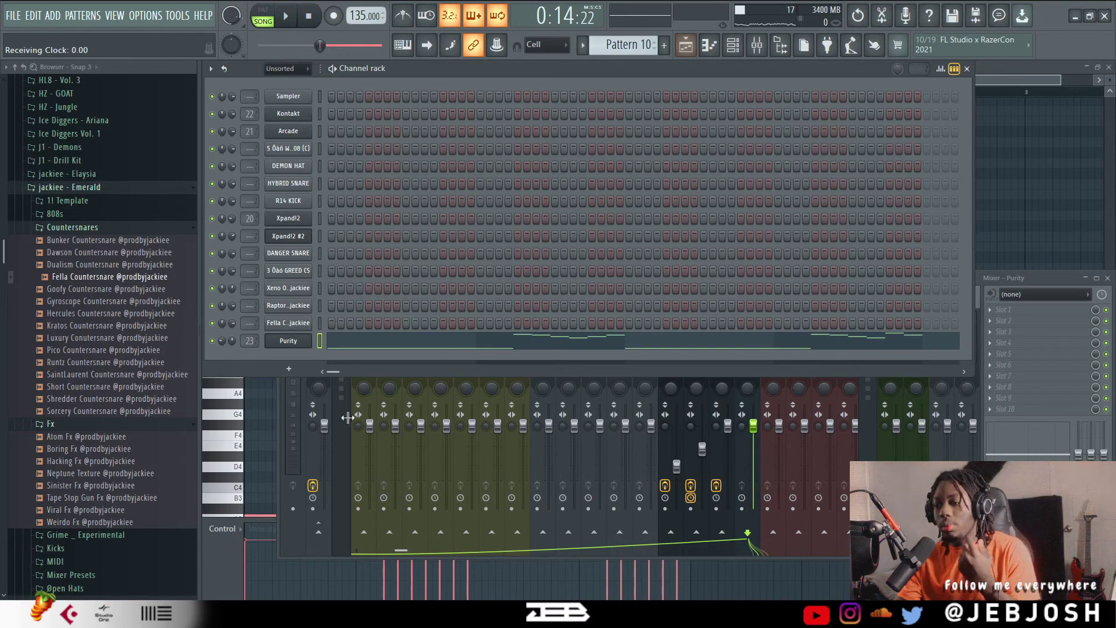
# Step: Switch to Notepad++ and review the list of requested beat elements
pyautogui.hotkey('alt', 'Tab')
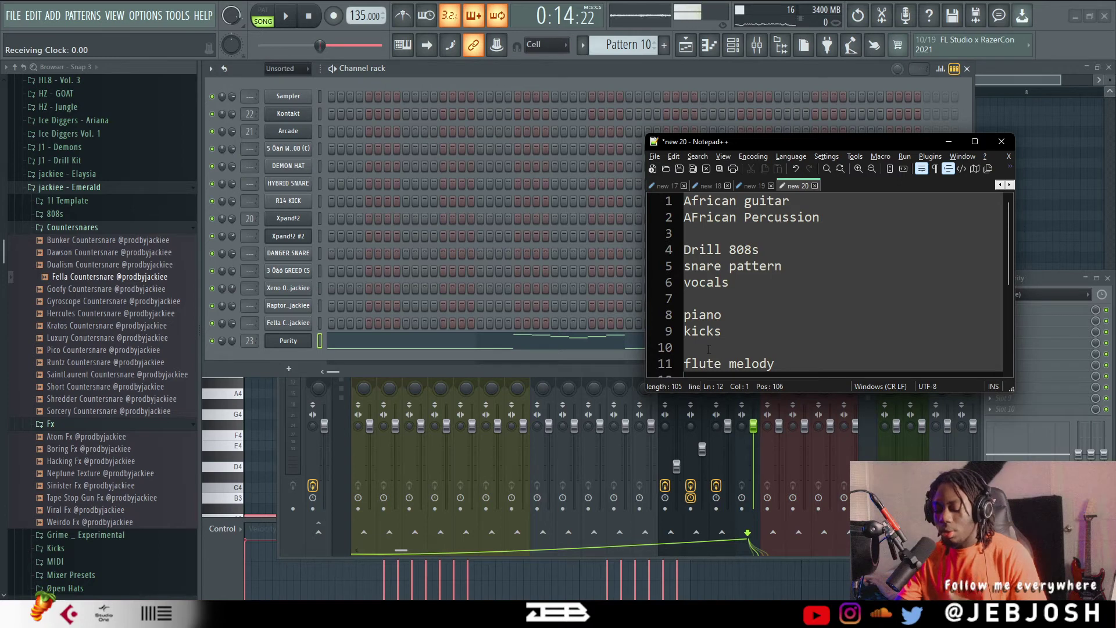
pyautogui.scroll(-3, 709, 347)
pyautogui.scroll(3, 721, 320)
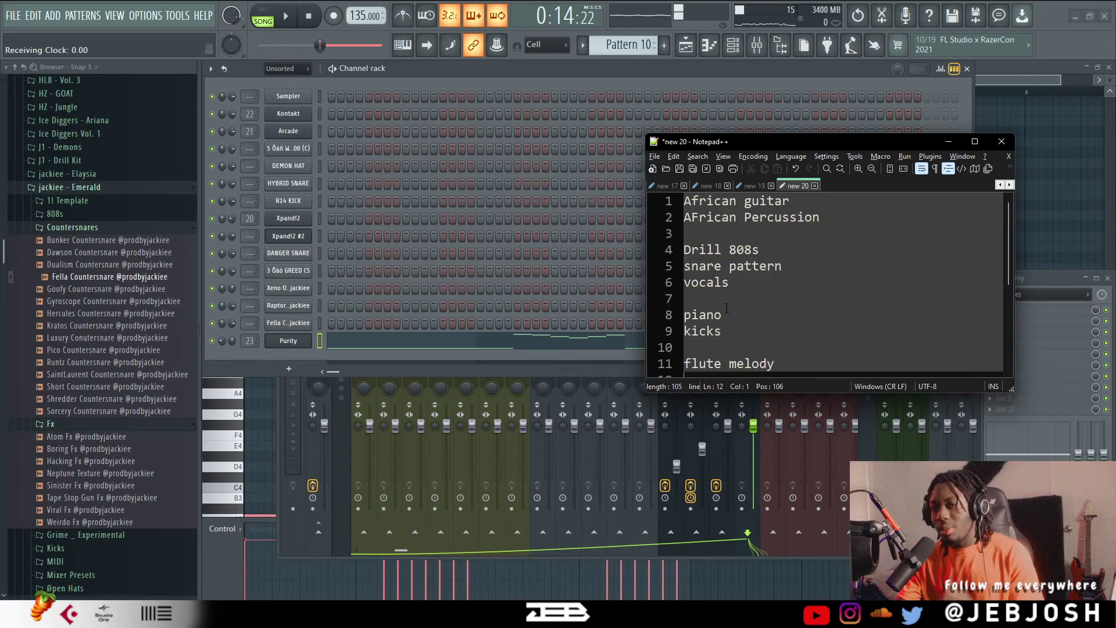
pyautogui.click(414, 365)
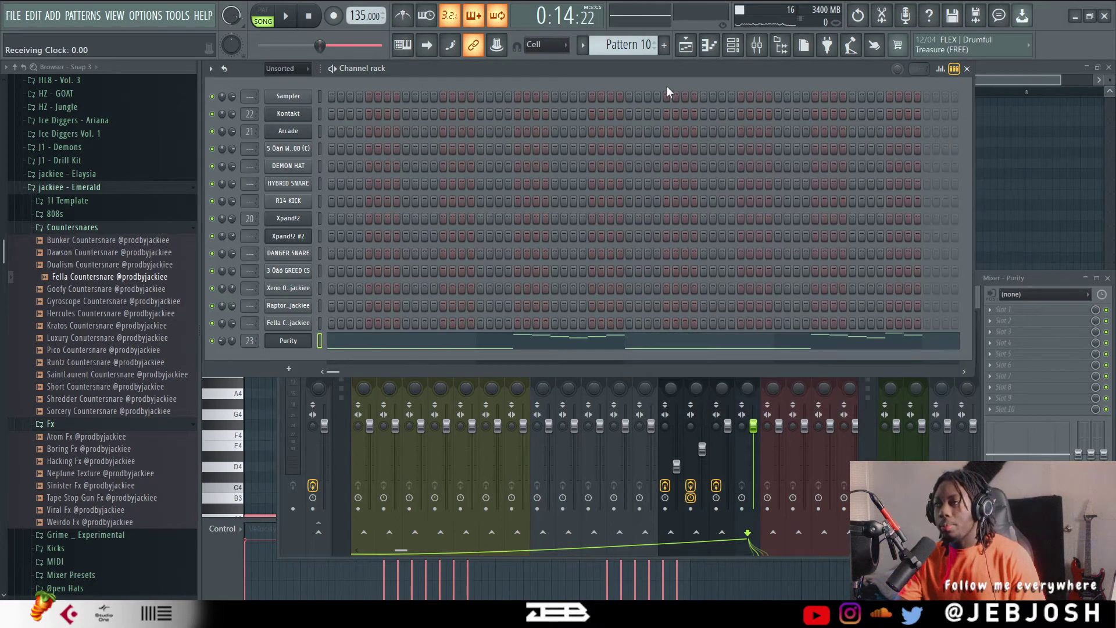
# Step: Place a Pattern 10 clip at bar 17 on Track 16 of the playlist while the song plays
pyautogui.click(689, 50)
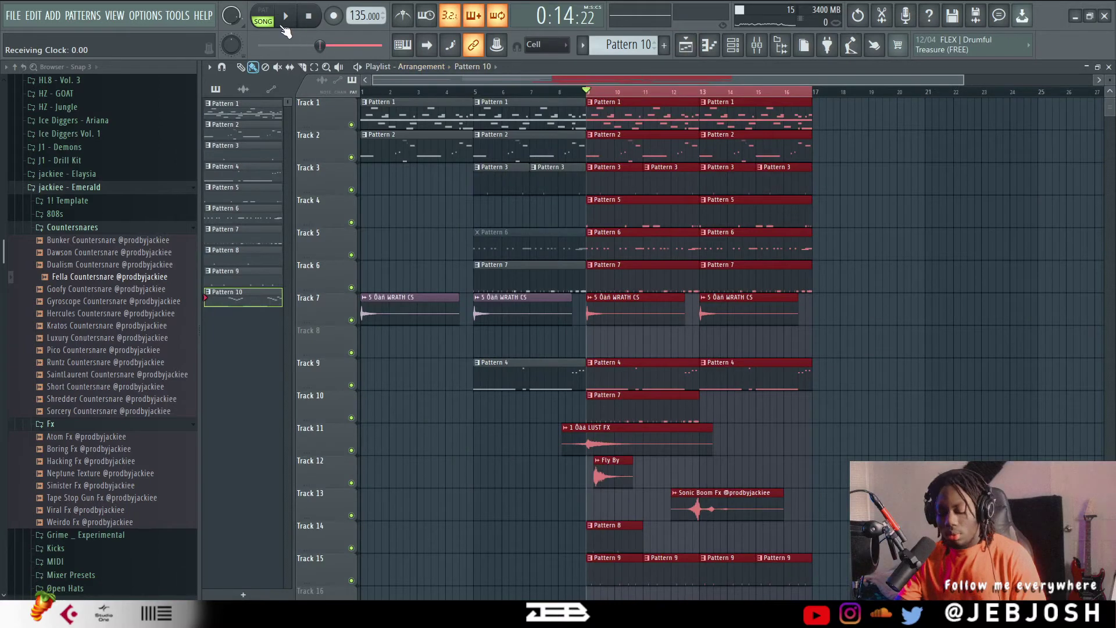
pyautogui.hotkey('ctrl', 'd')
pyautogui.press('space')
pyautogui.scroll(-5, 802, 372)
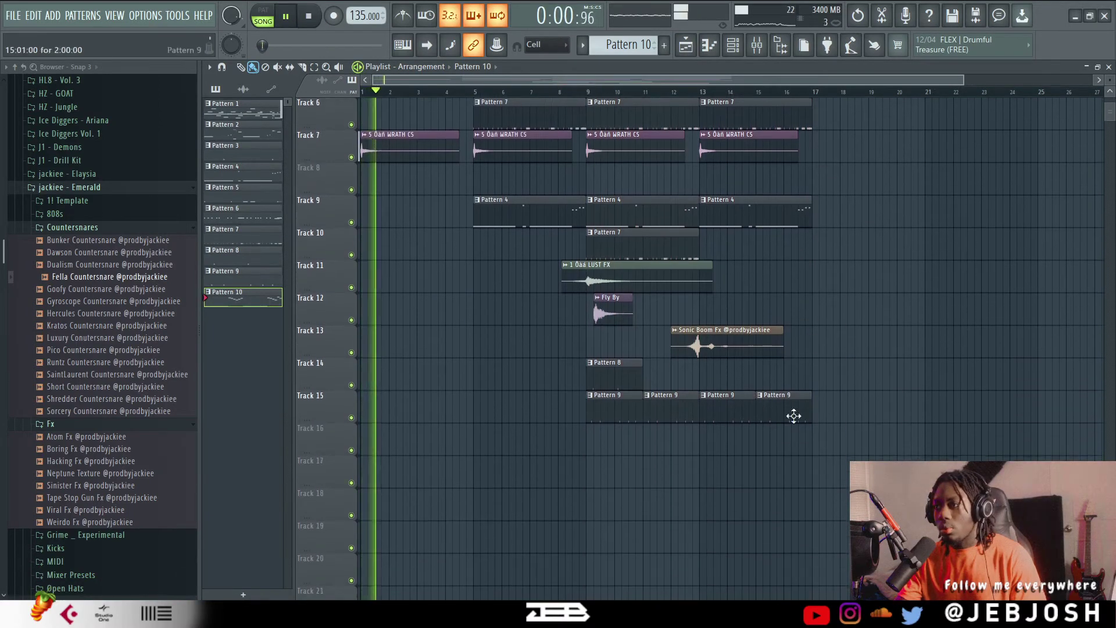
pyautogui.click(816, 435)
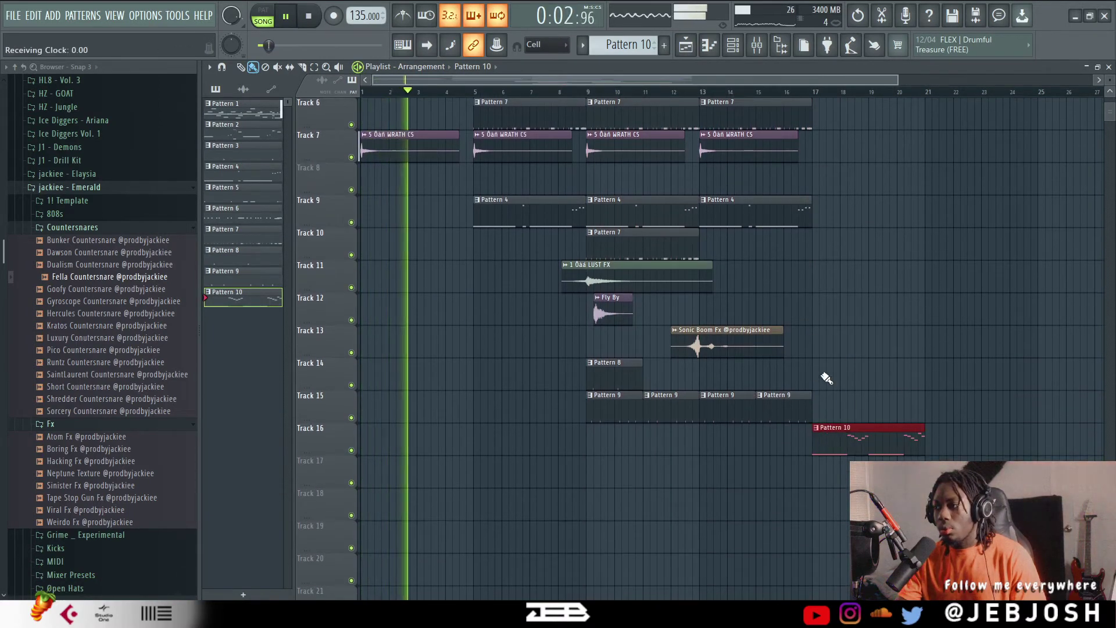
# Step: Duplicate the bar 13 clips of Patterns 5, 6 and 7 to bars 17 and 21, and copy the WRATH CS clip to bar 17
pyautogui.scroll(5, 826, 291)
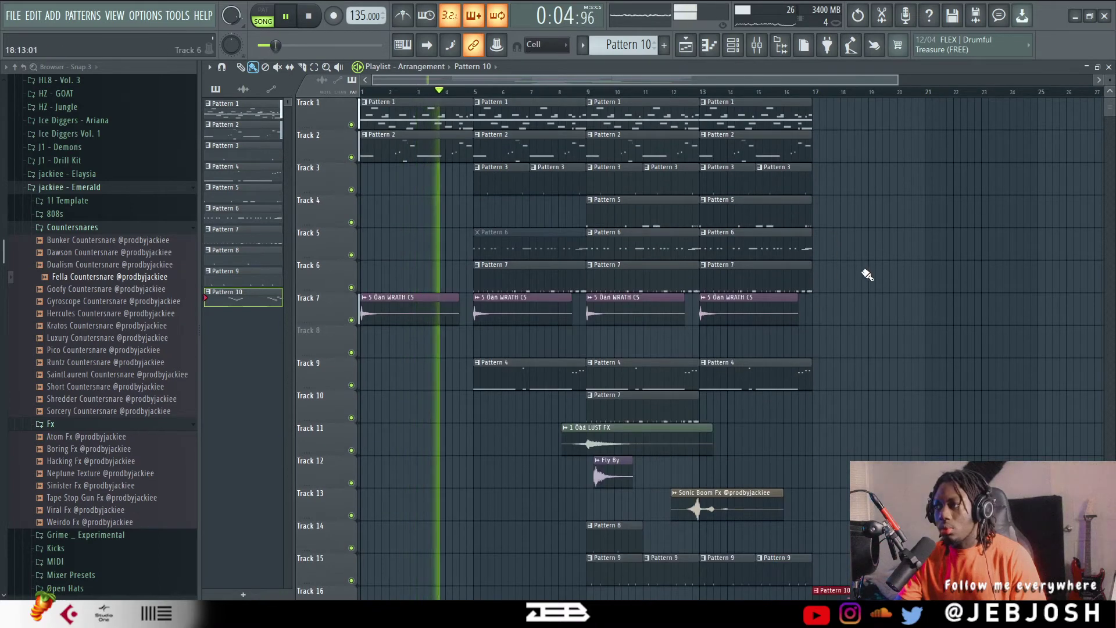
pyautogui.moveTo(831, 291); pyautogui.dragTo(705, 196)
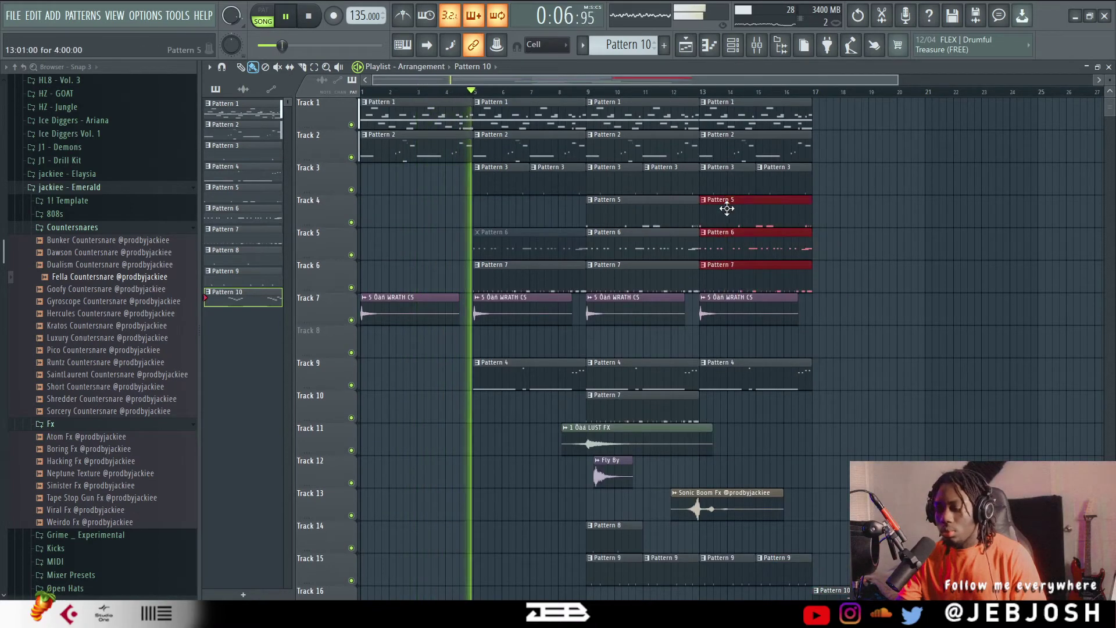
pyautogui.hotkey('ctrl', 'b')
pyautogui.hotkey('ctrl', 'b')
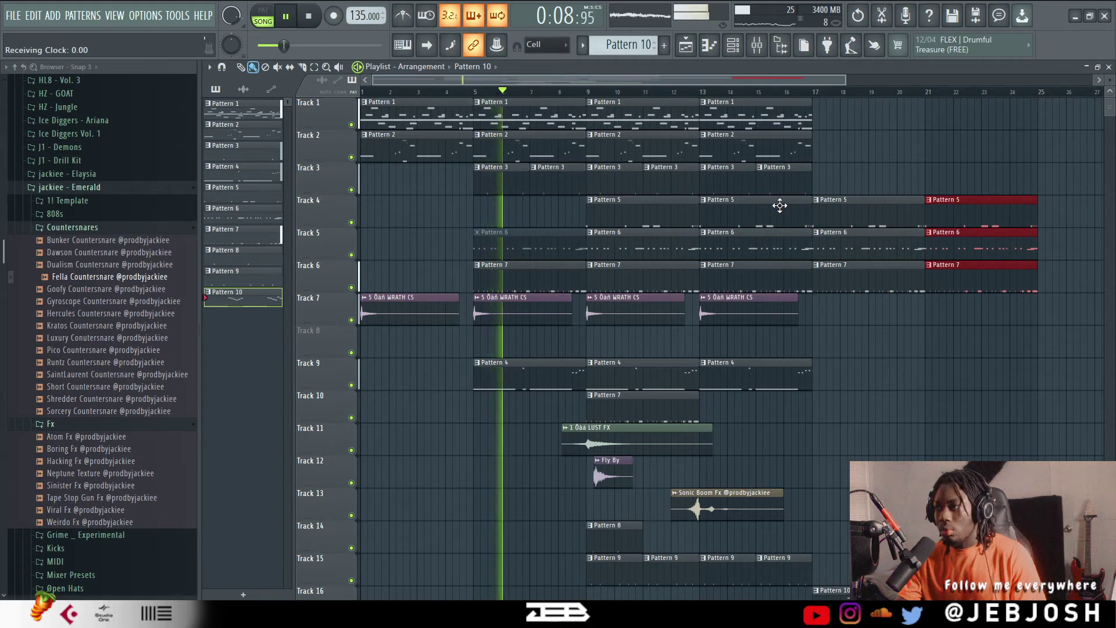
pyautogui.moveTo(751, 308); pyautogui.dragTo(865, 309)
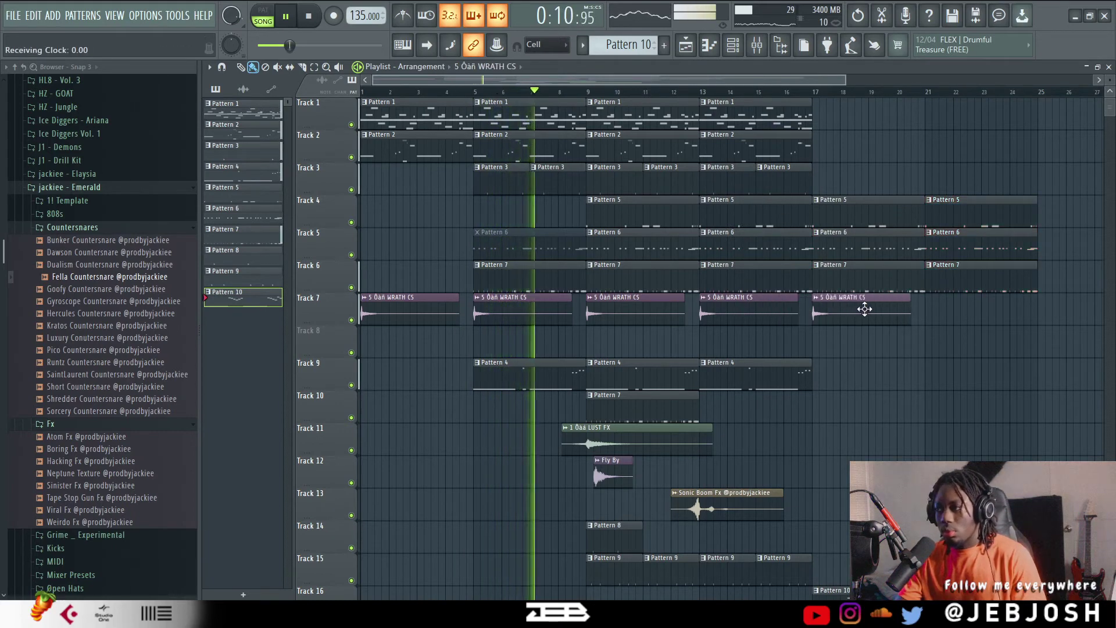
# Step: Copy the Kontakt notes from Pattern 1 to Xpand!2 #2 in Pattern 11 and place that pattern at bar 17 on Track 11
pyautogui.click(740, 102)
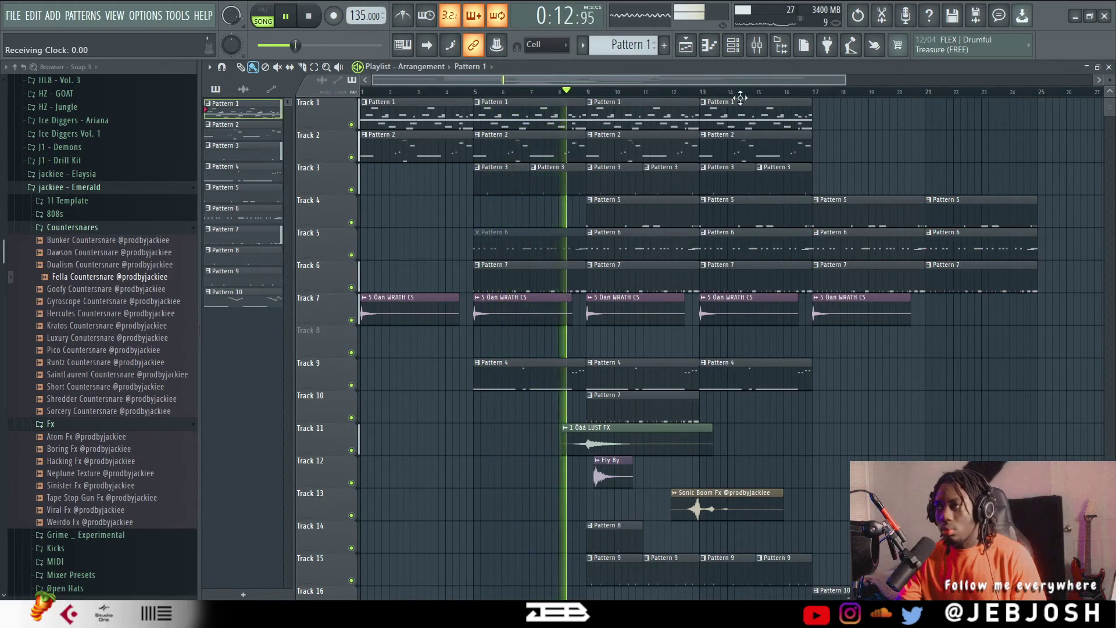
pyautogui.click(730, 53)
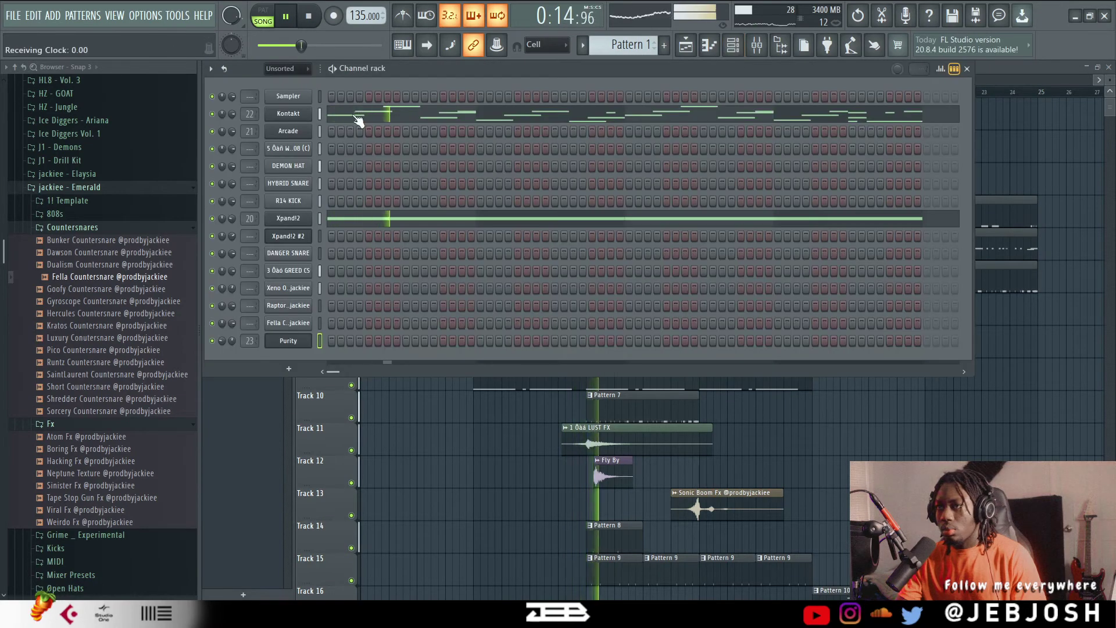
pyautogui.click(319, 113)
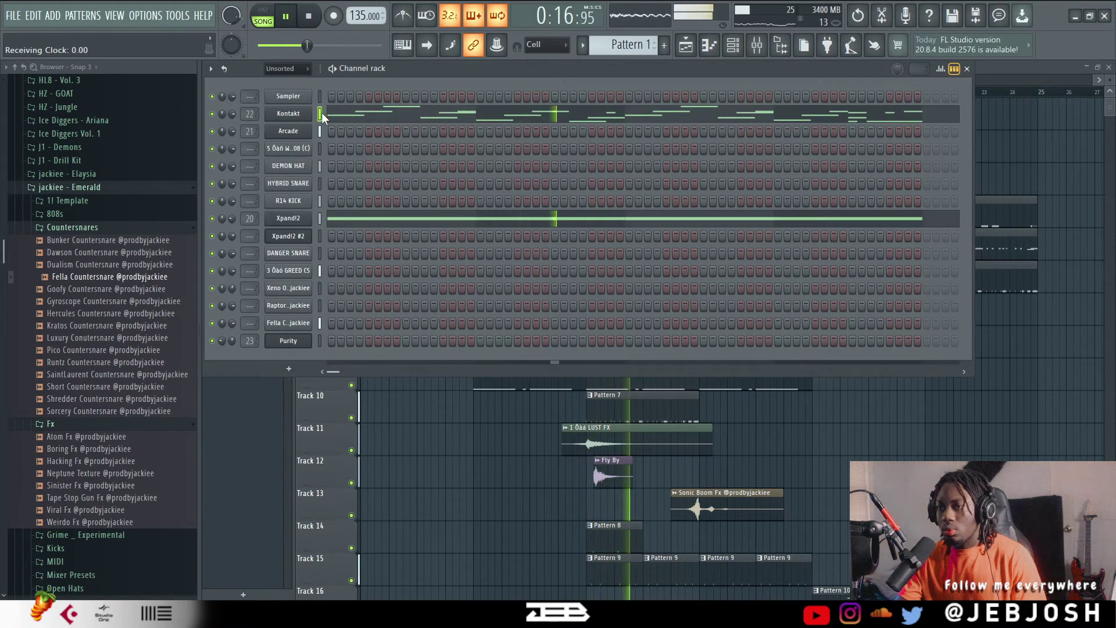
pyautogui.scroll(-7, 627, 44)
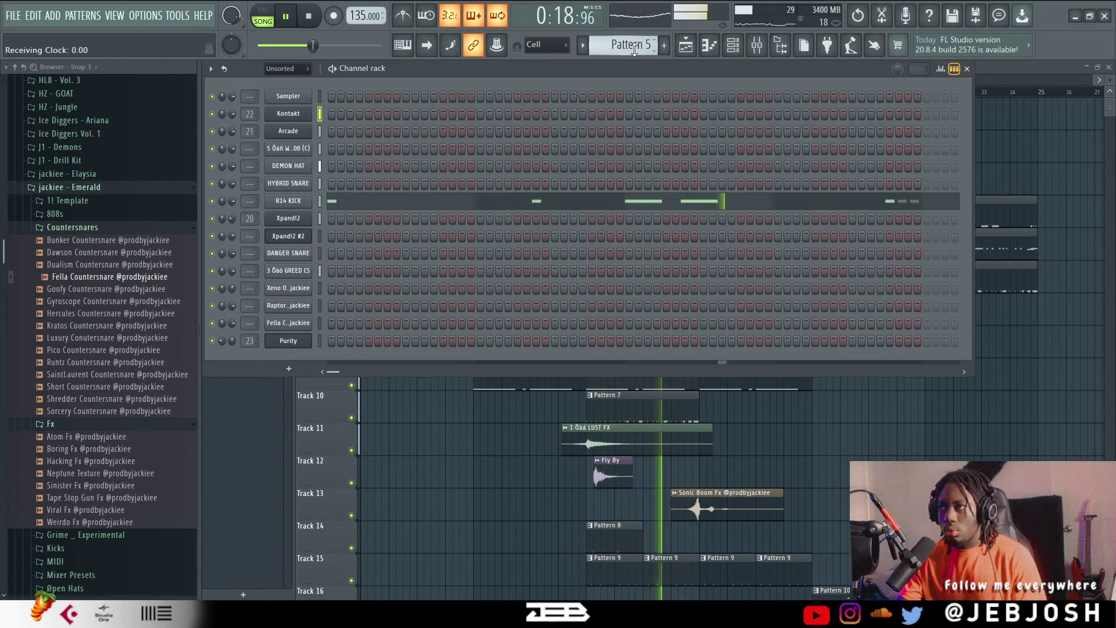
pyautogui.scroll(-2, 634, 50)
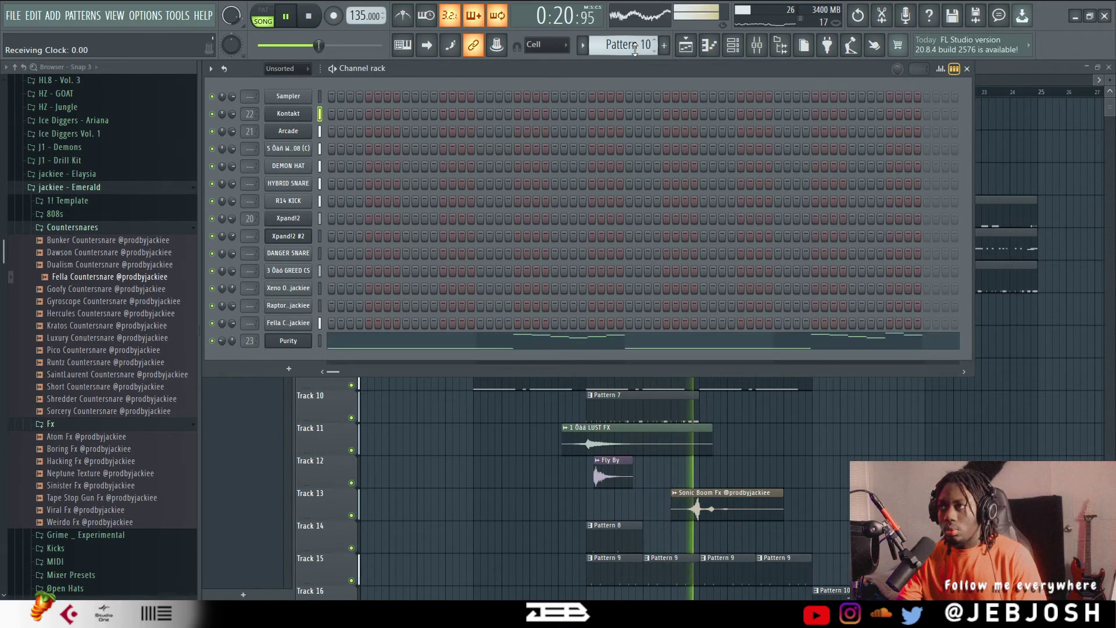
pyautogui.click(320, 234)
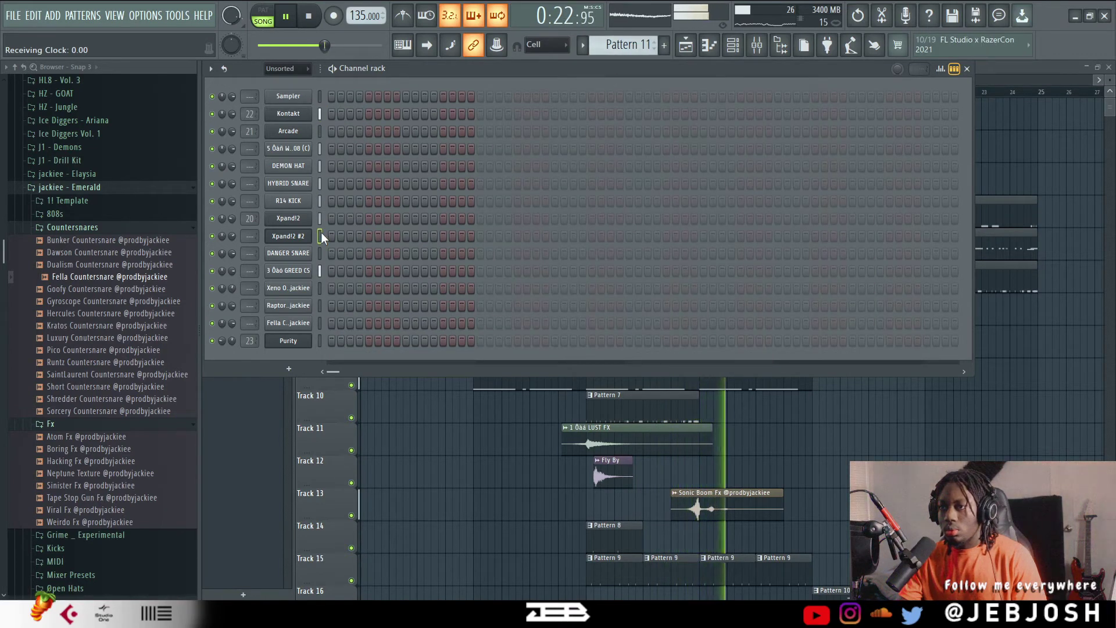
pyautogui.hotkey('ctrl', 'v')
pyautogui.click(807, 445)
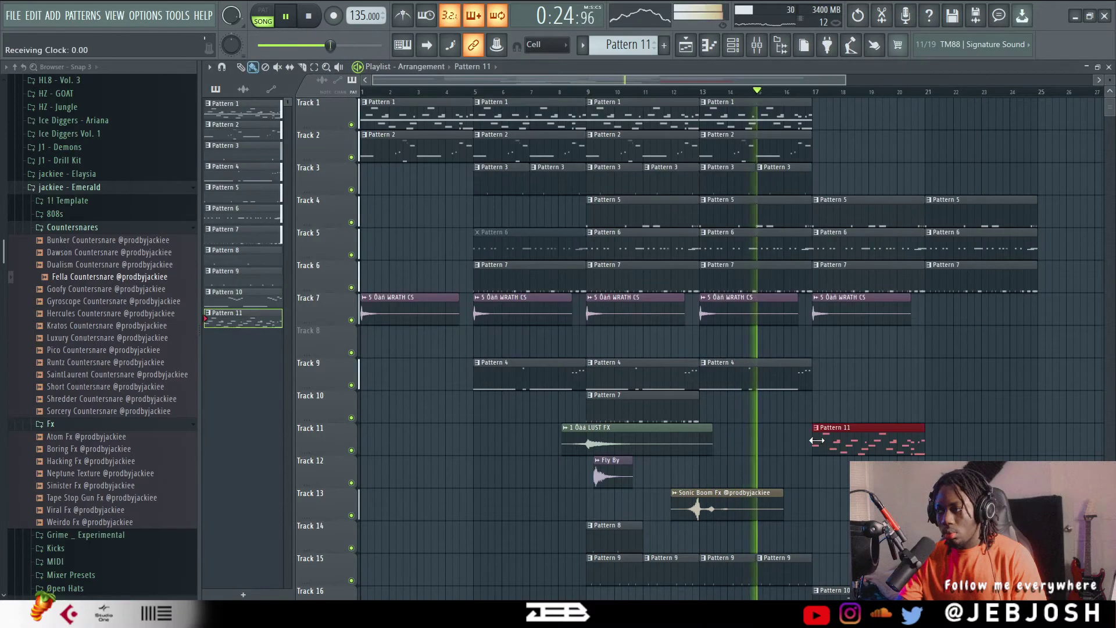
# Step: Browse the preset categories of Xpand!2 #2, including the Bells
pyautogui.press('F6')
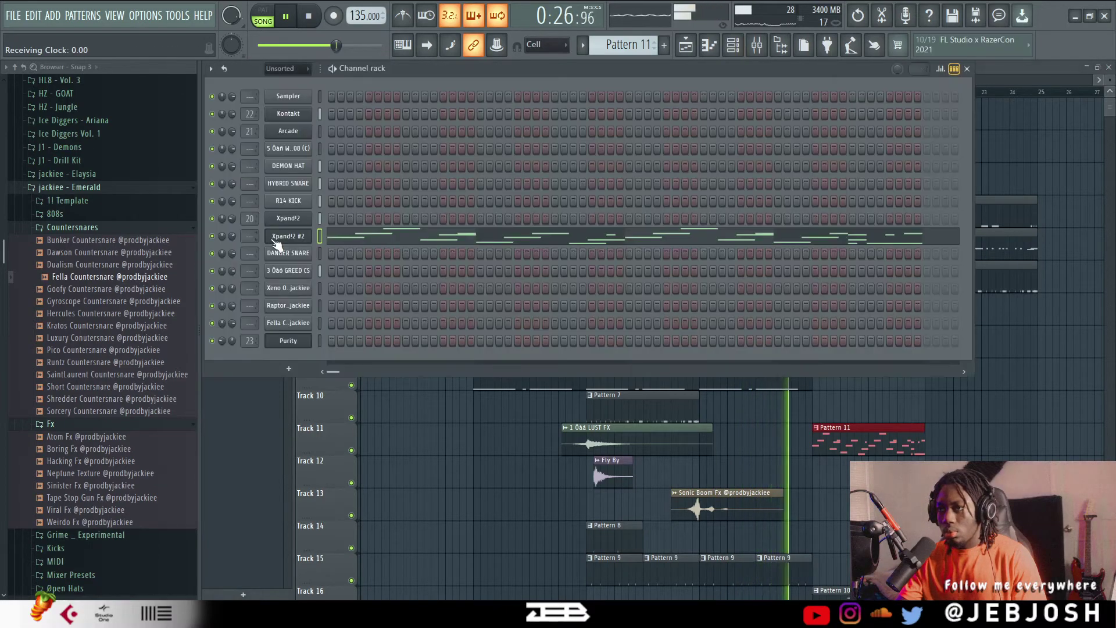
pyautogui.click(274, 237)
pyautogui.click(493, 475)
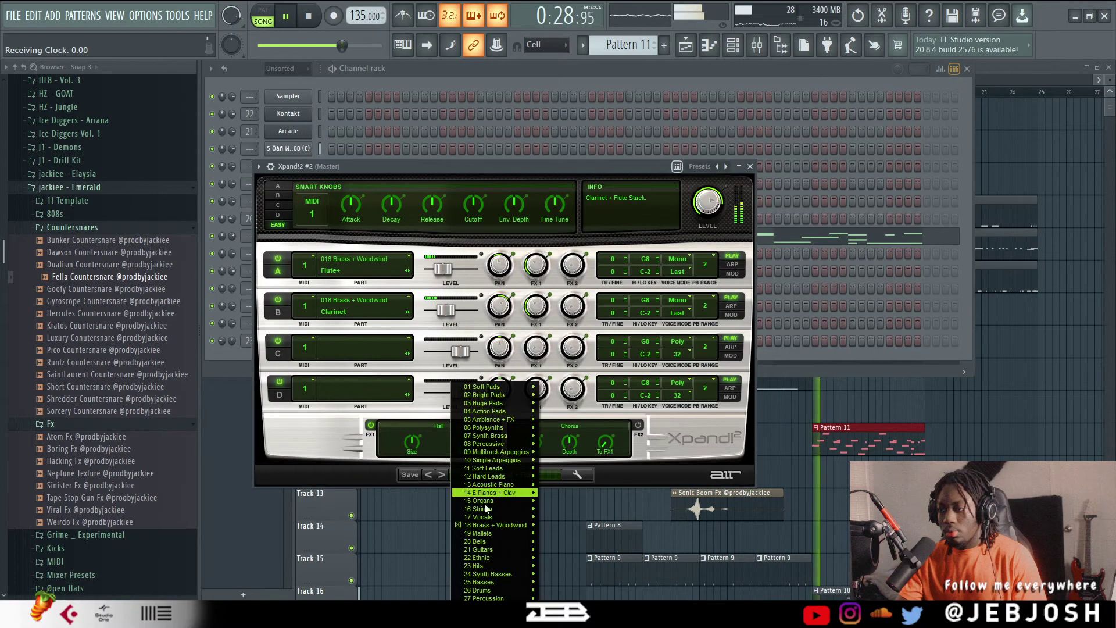
pyautogui.moveTo(510, 544)
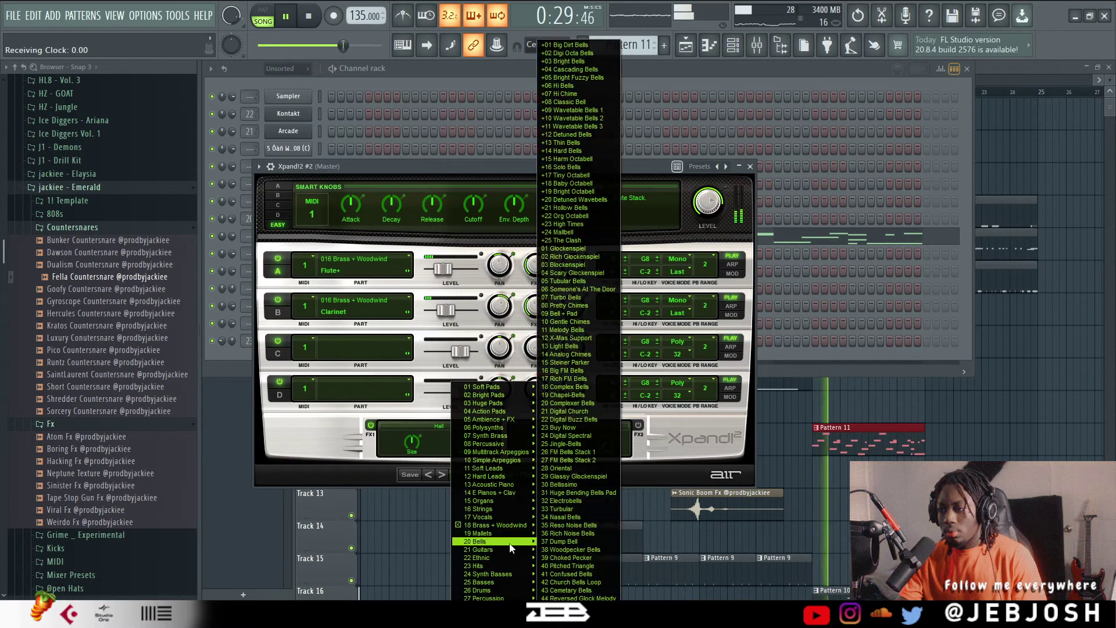
pyautogui.click(843, 480)
# Step: Duplicate the Pattern 11 clip to bar 21 on Track 11
pyautogui.moveTo(889, 492); pyautogui.dragTo(891, 434)
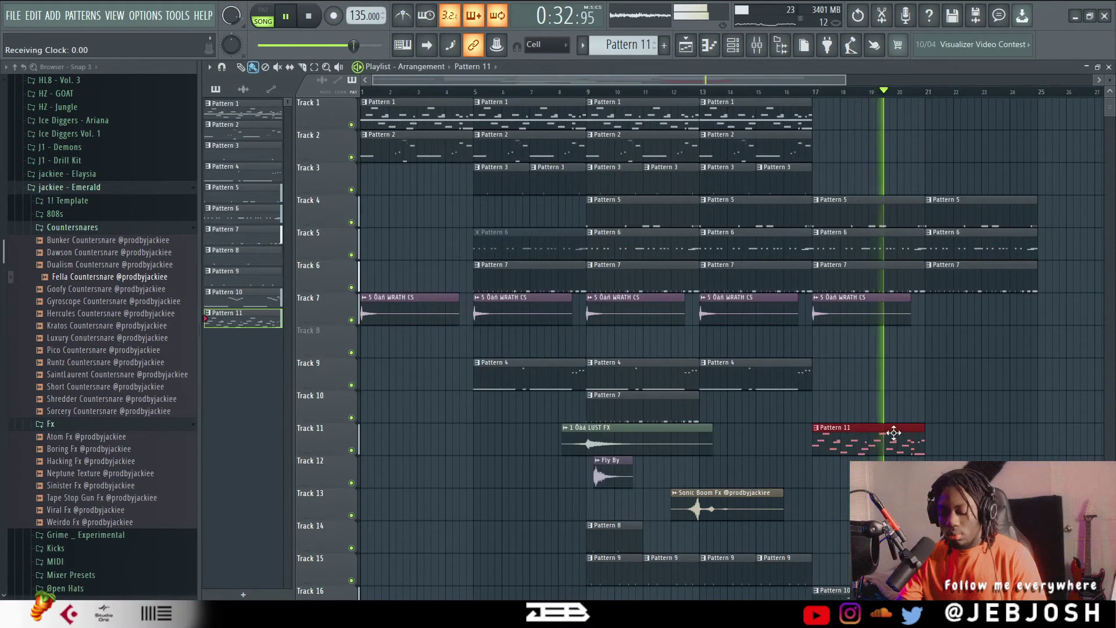
pyautogui.hotkey('ctrl', 'b')
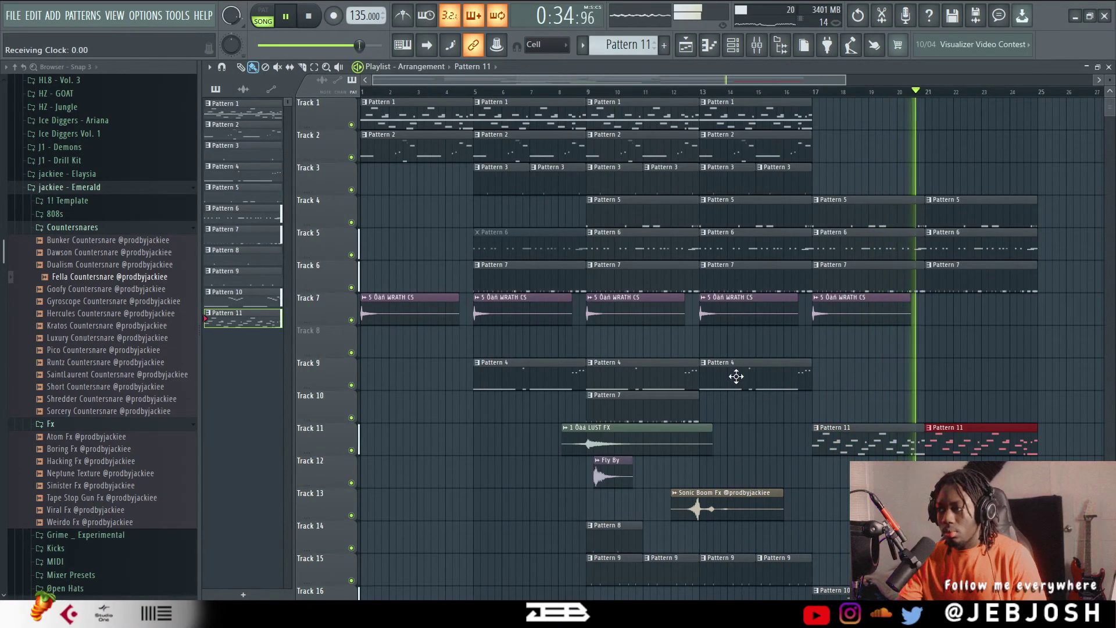
# Step: Copy the Pattern 4 clip to bar 21 on Track 9 and a pair of Pattern 3 clips to bar 21 on Track 3
pyautogui.moveTo(738, 374); pyautogui.dragTo(742, 380)
pyautogui.click(934, 378)
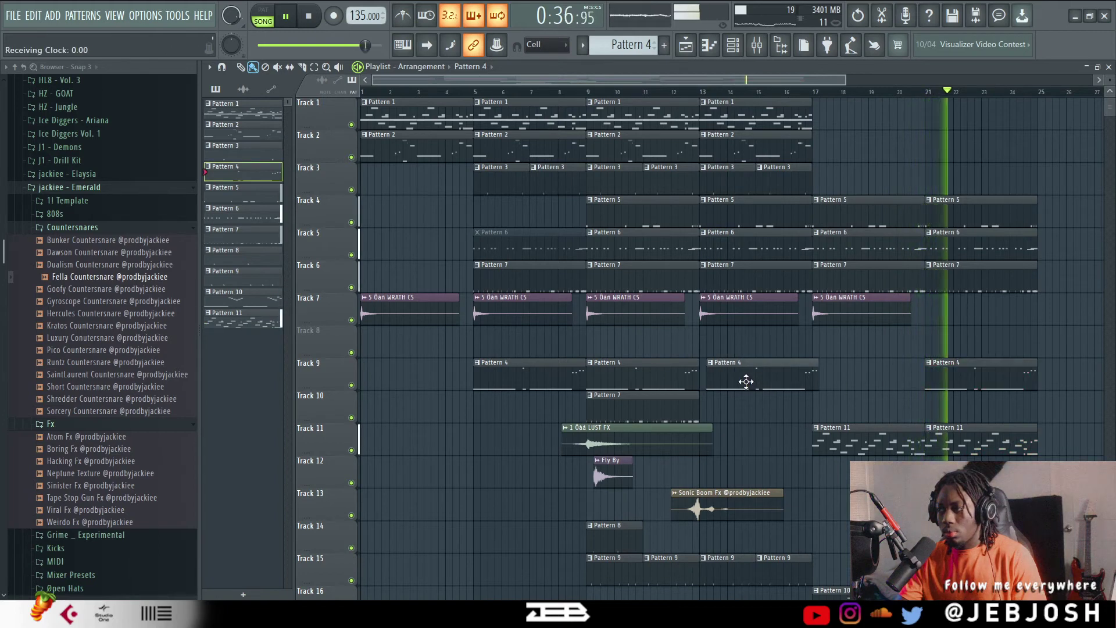
pyautogui.moveTo(794, 187); pyautogui.dragTo(725, 184)
pyautogui.moveTo(729, 183); pyautogui.dragTo(954, 178)
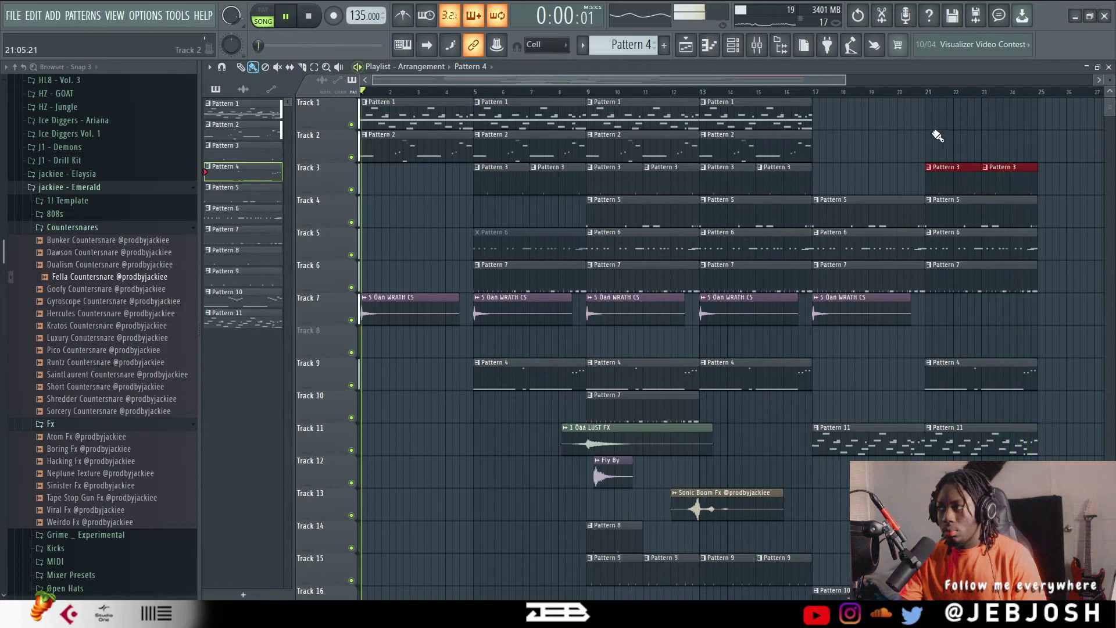
pyautogui.click(930, 91)
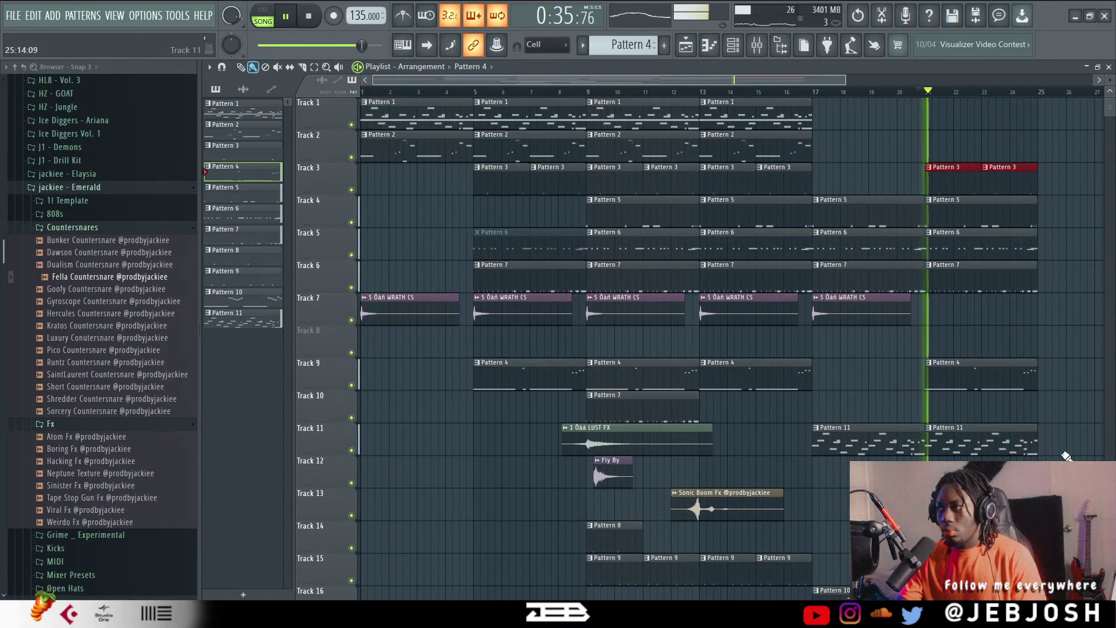
# Step: Duplicate all the bar 21–24 clips on Tracks 3 to 11 to bars 25 and 29
pyautogui.moveTo(1059, 452); pyautogui.dragTo(936, 178)
pyautogui.hotkey('ctrl', 'b')
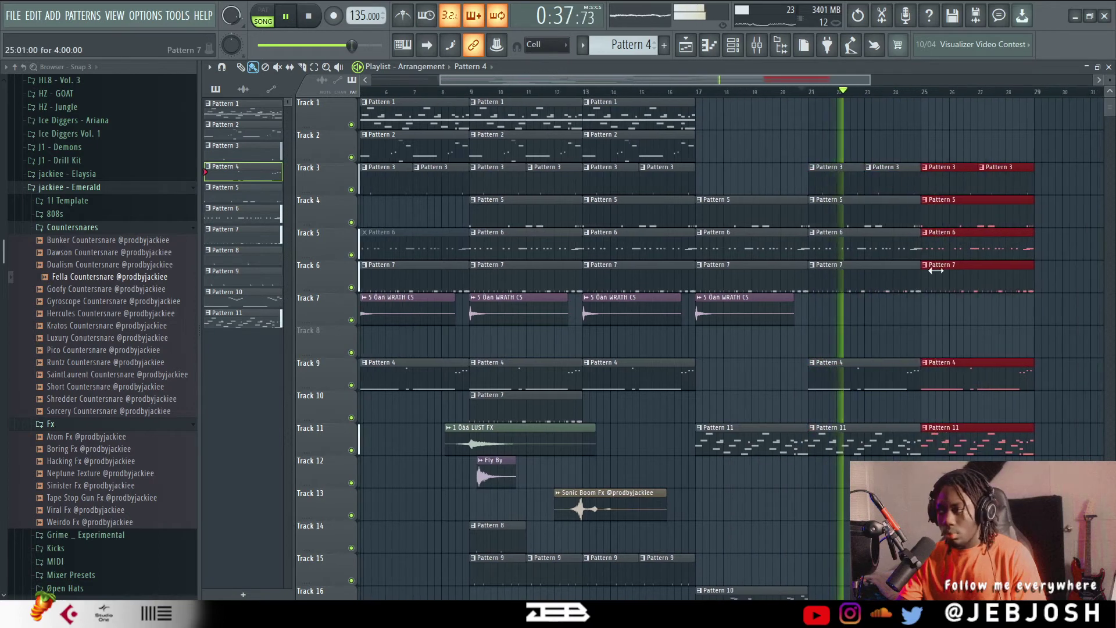
pyautogui.hotkey('ctrl', 'b')
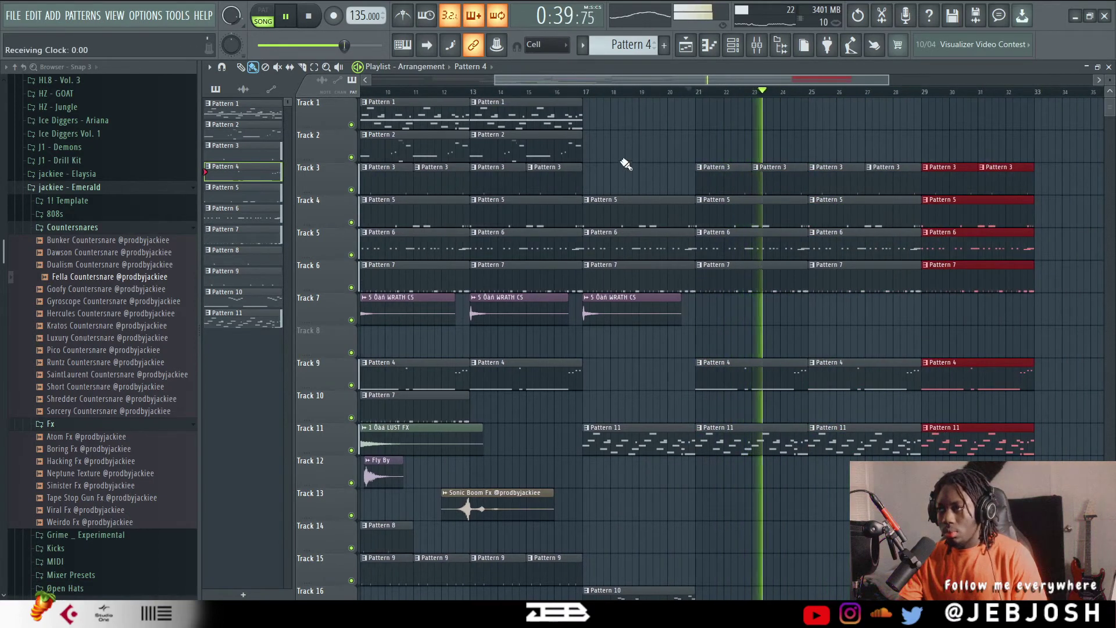
# Step: Copy Pattern 9 clips to fill bars 25 to 32 on Track 15 and the Pattern 10 clip to bar 29 on Track 16
pyautogui.click(553, 118)
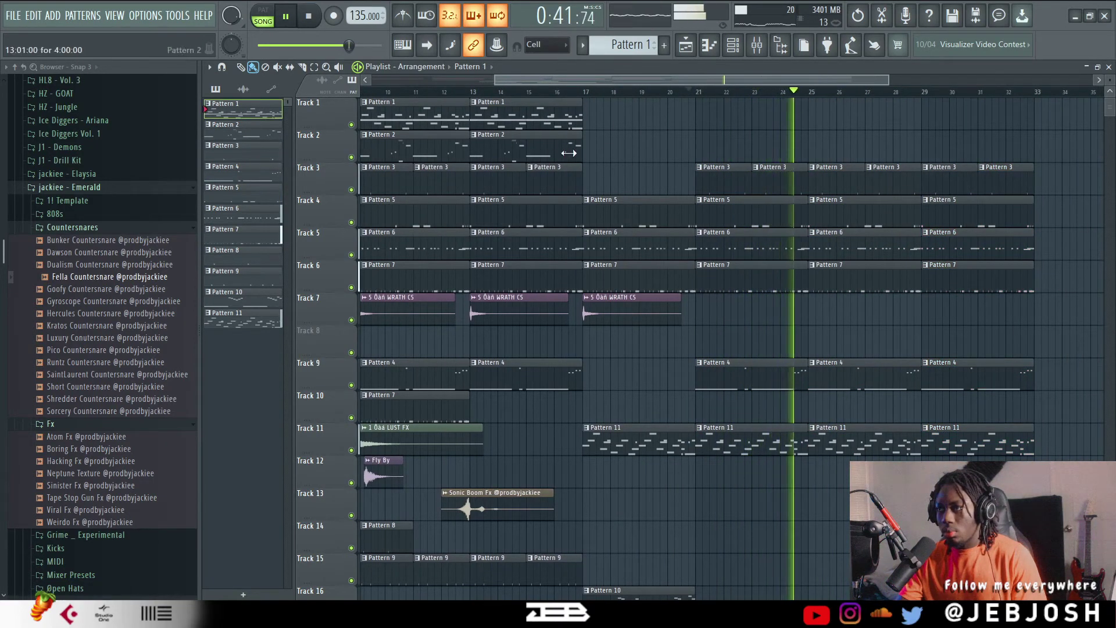
pyautogui.scroll(-4, 581, 407)
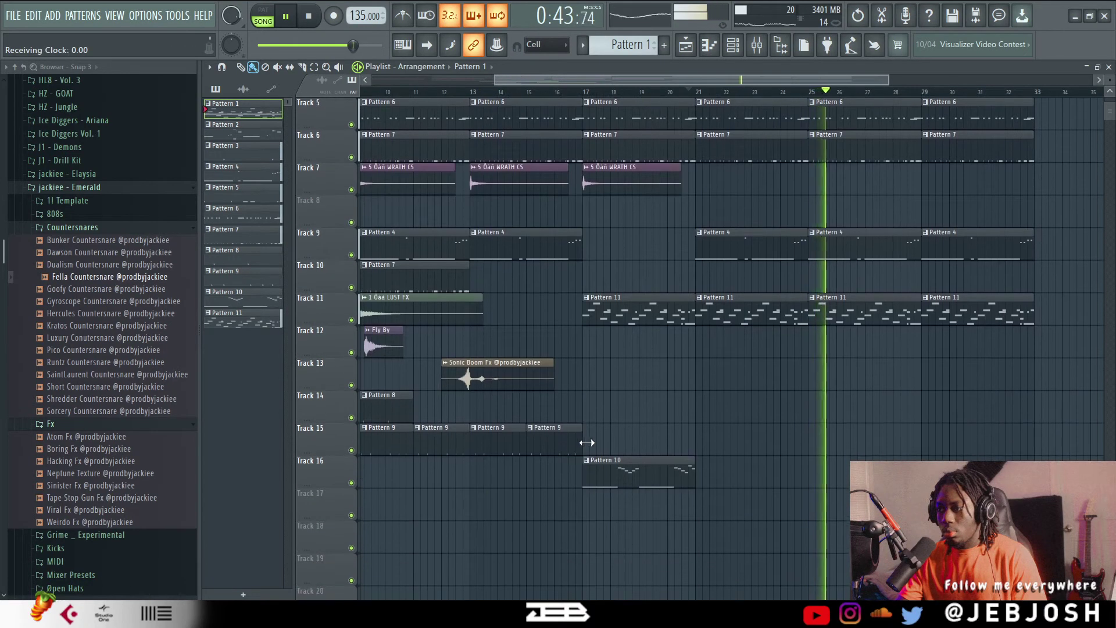
pyautogui.moveTo(585, 443); pyautogui.dragTo(501, 450)
pyautogui.moveTo(495, 428); pyautogui.dragTo(939, 431)
pyautogui.rightClick(899, 411)
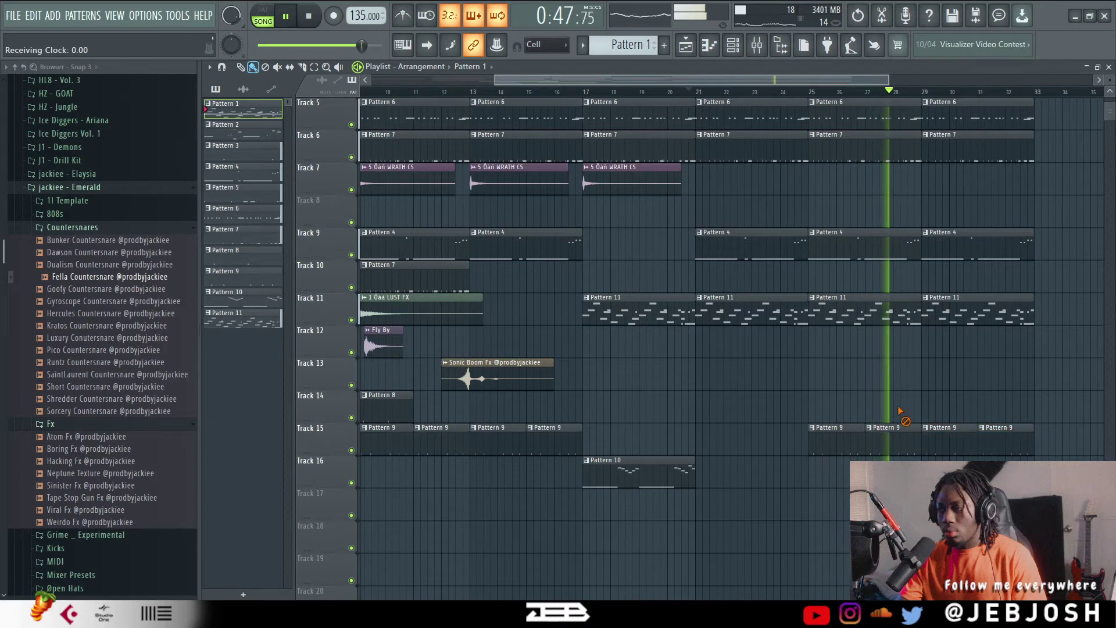
pyautogui.click(654, 482)
pyautogui.click(927, 478)
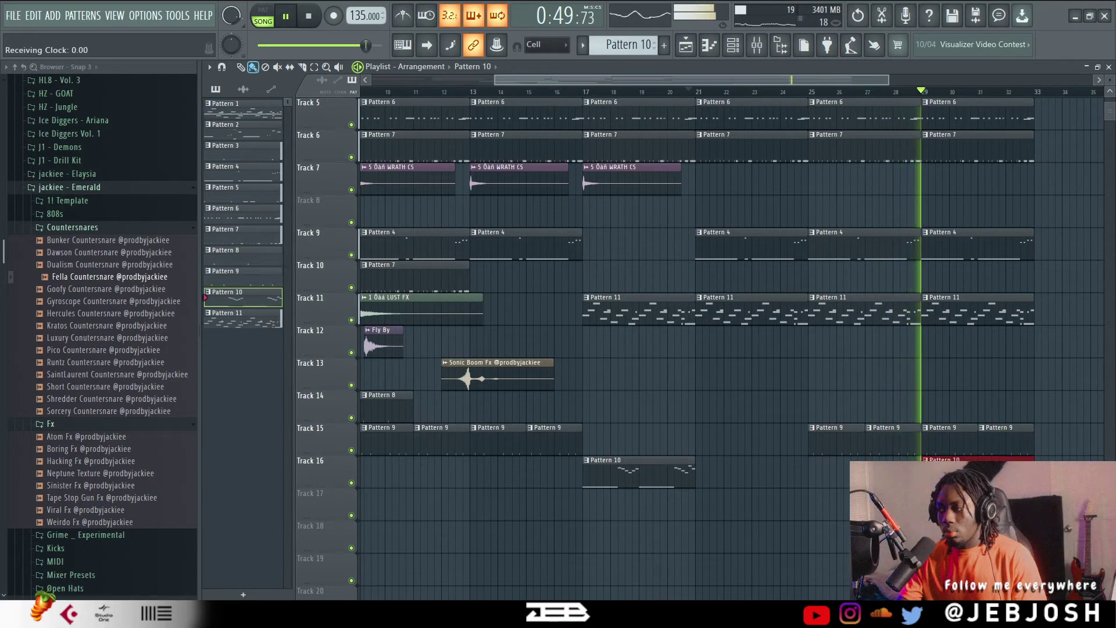
pyautogui.scroll(-3, 1009, 404)
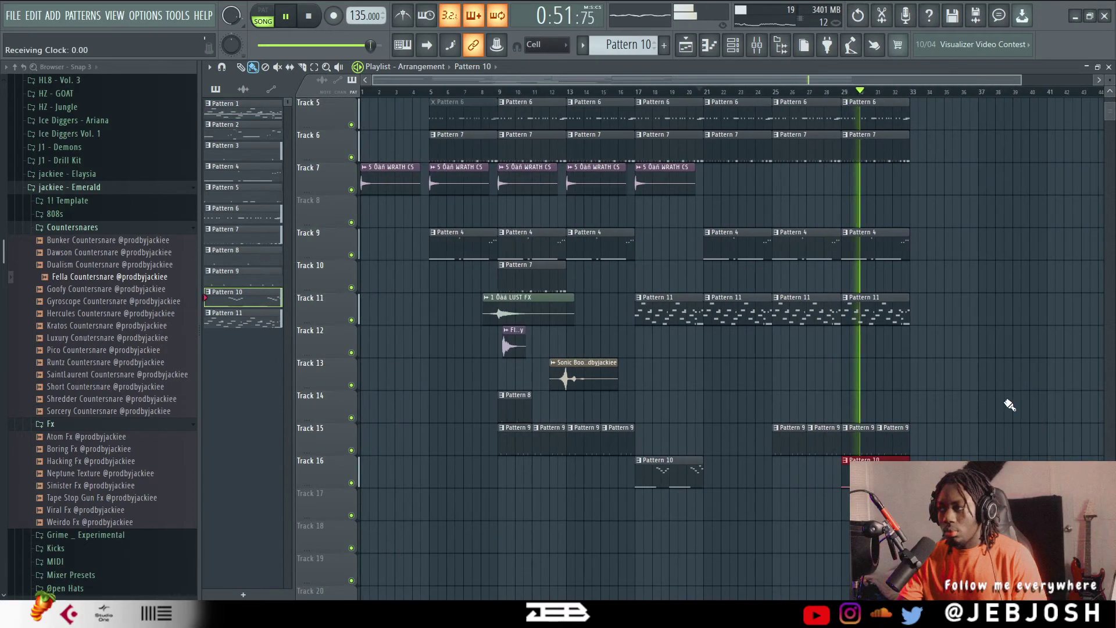
pyautogui.press('space')
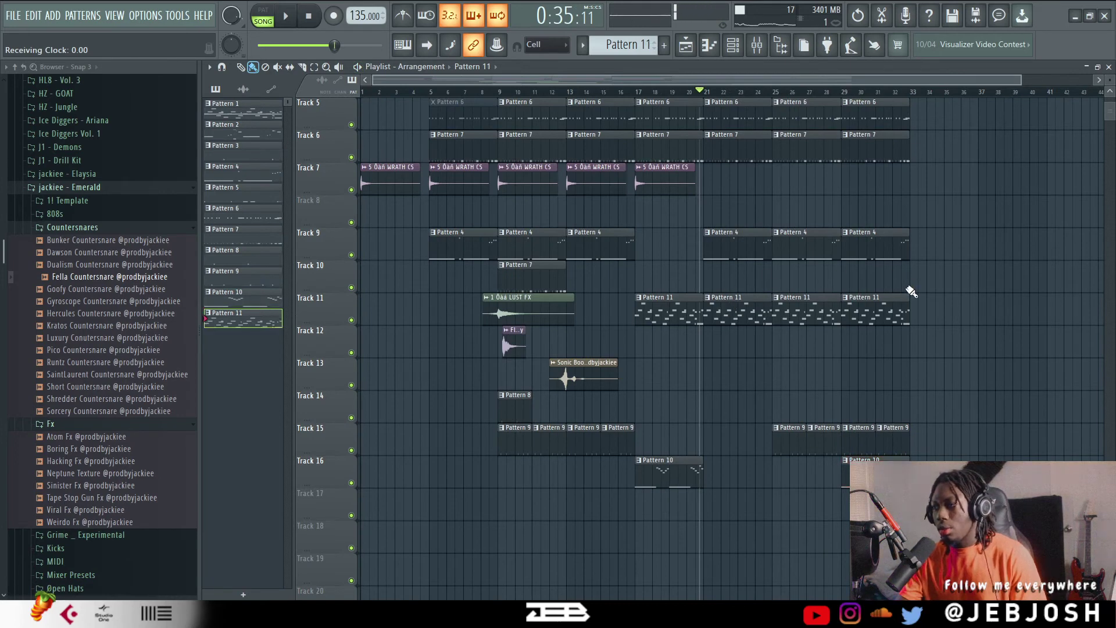
# Step: Clone the Xpand!2 #2 channel and copy its Pattern 11 notes into the cloned channel
pyautogui.click(733, 46)
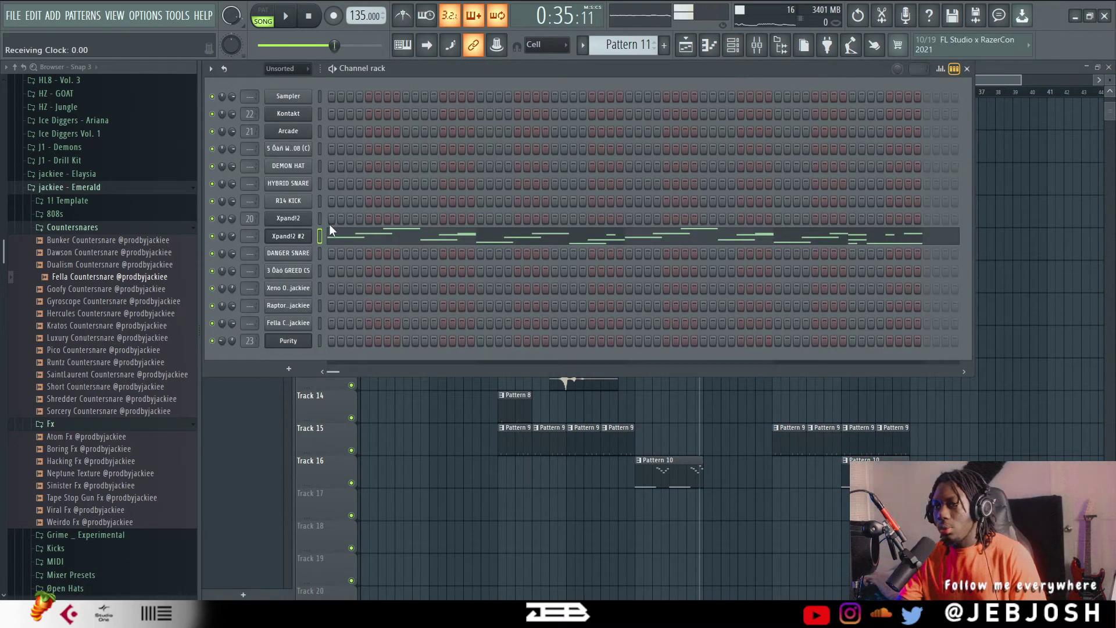
pyautogui.hotkey('alt', 'c')
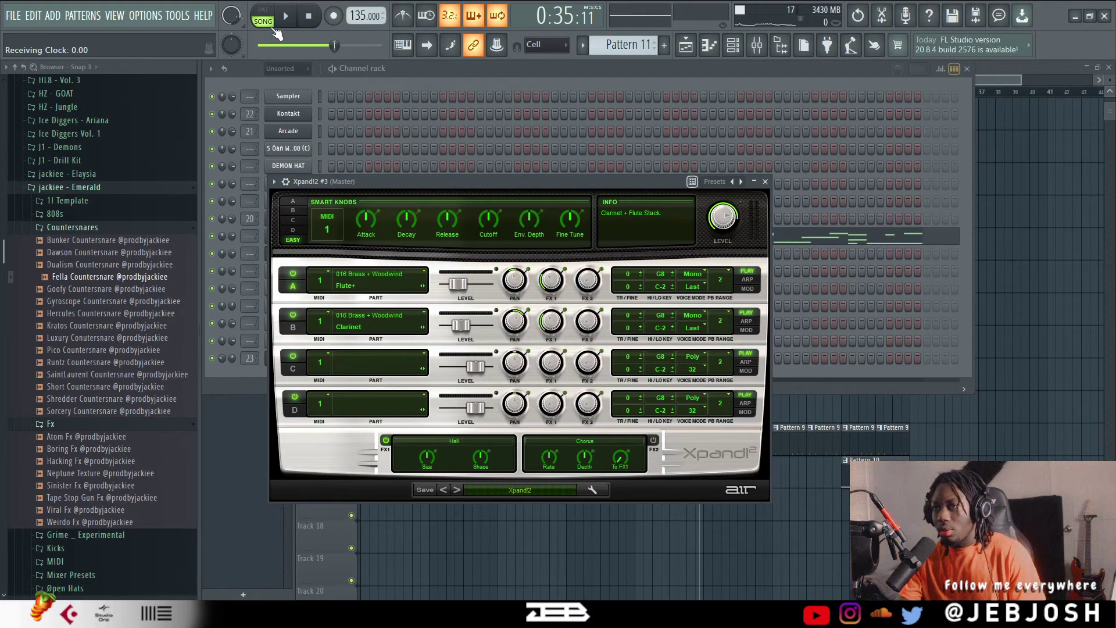
pyautogui.click(449, 72)
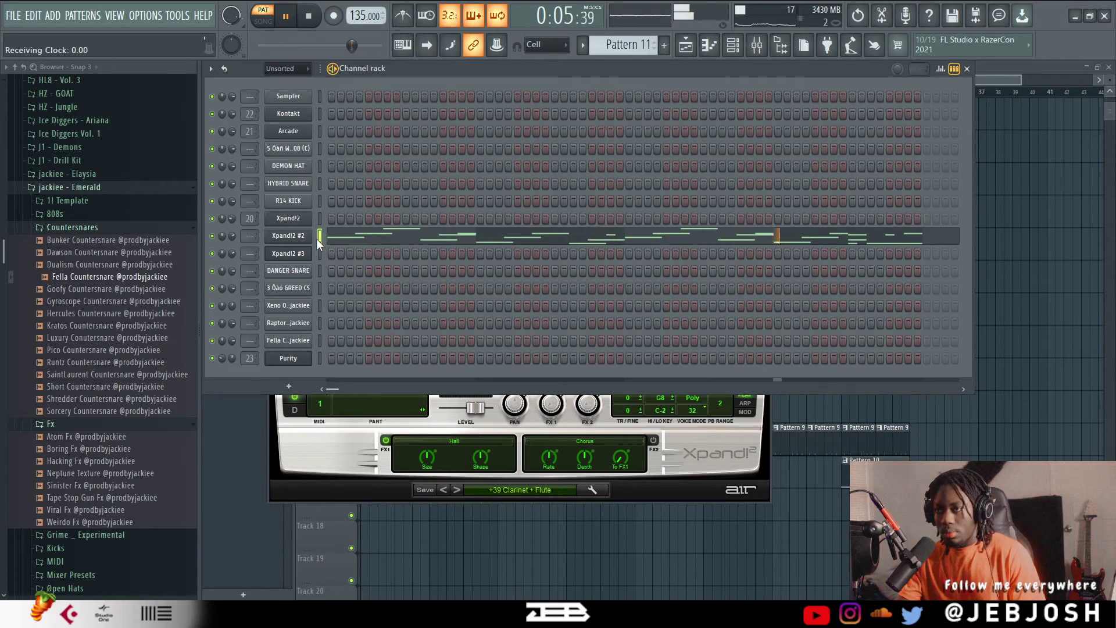
pyautogui.click(319, 254)
pyautogui.hotkey('ctrl', 'v')
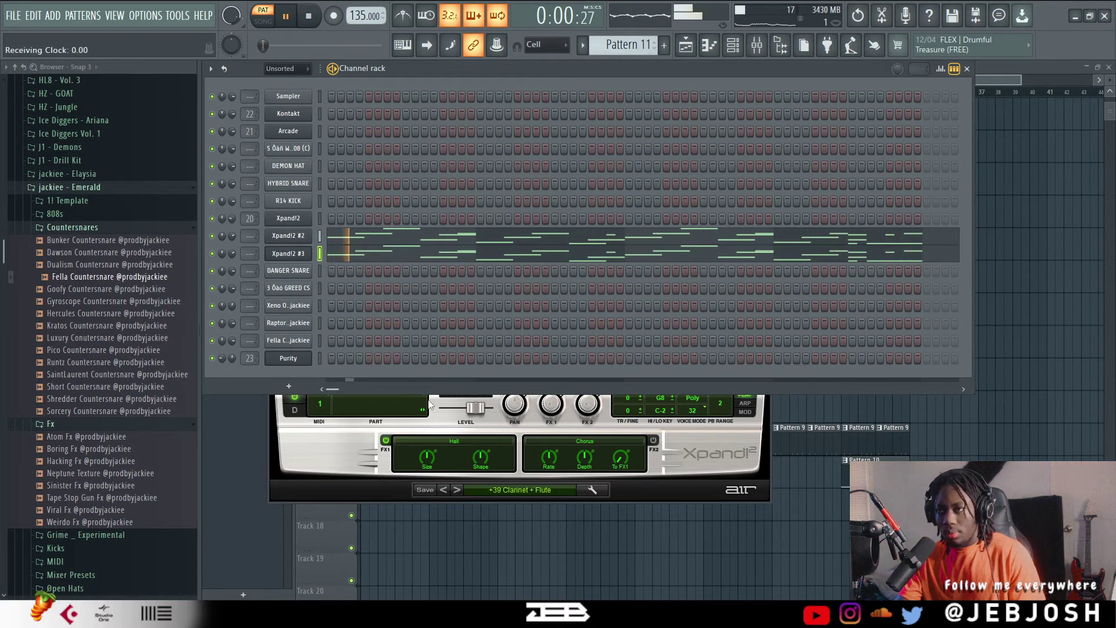
# Step: Load the +33 Jazz Strat preset from the Guitars category in Xpand!2 #3
pyautogui.click(511, 490)
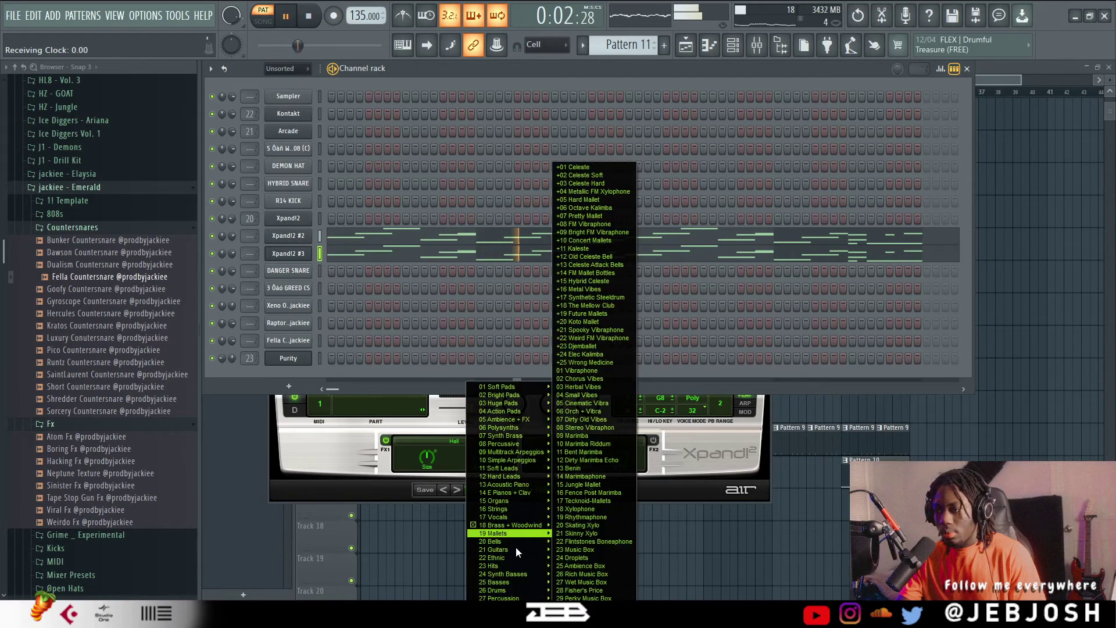
pyautogui.moveTo(505, 541)
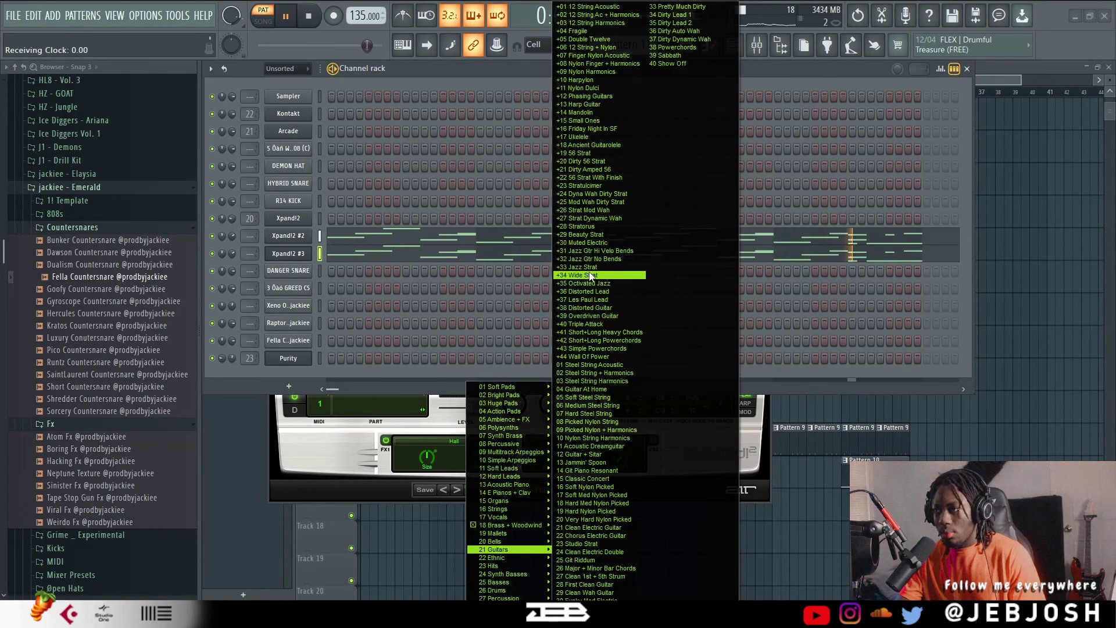
pyautogui.click(590, 275)
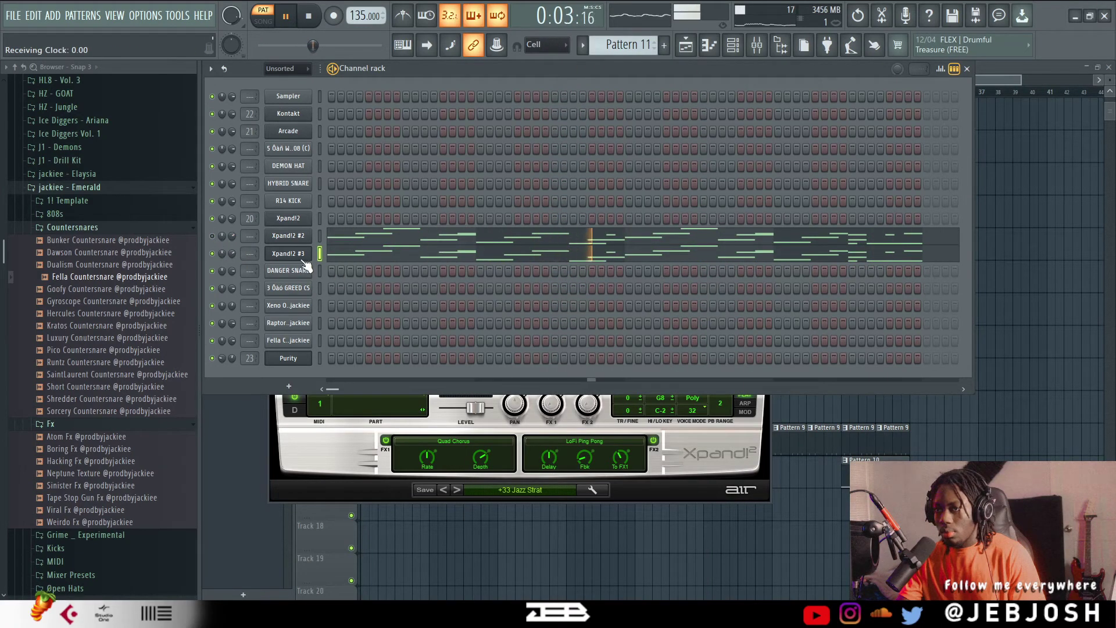
# Step: Route the Xpand!2 #3 channel to mixer insert 24
pyautogui.click(769, 46)
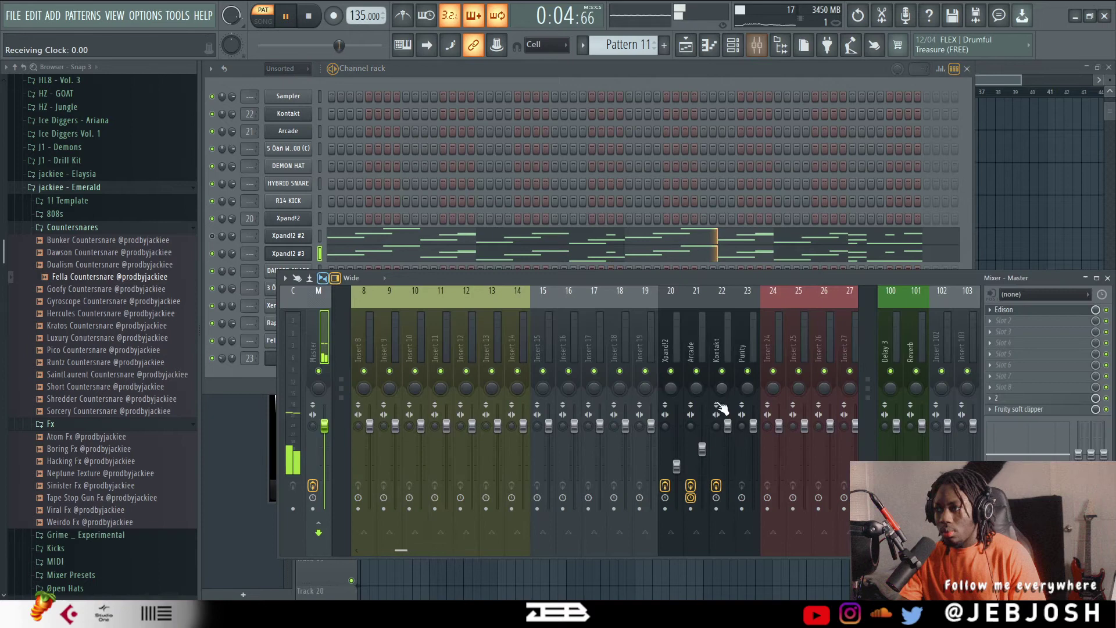
pyautogui.click(765, 338)
pyautogui.hotkey('ctrl', 'l')
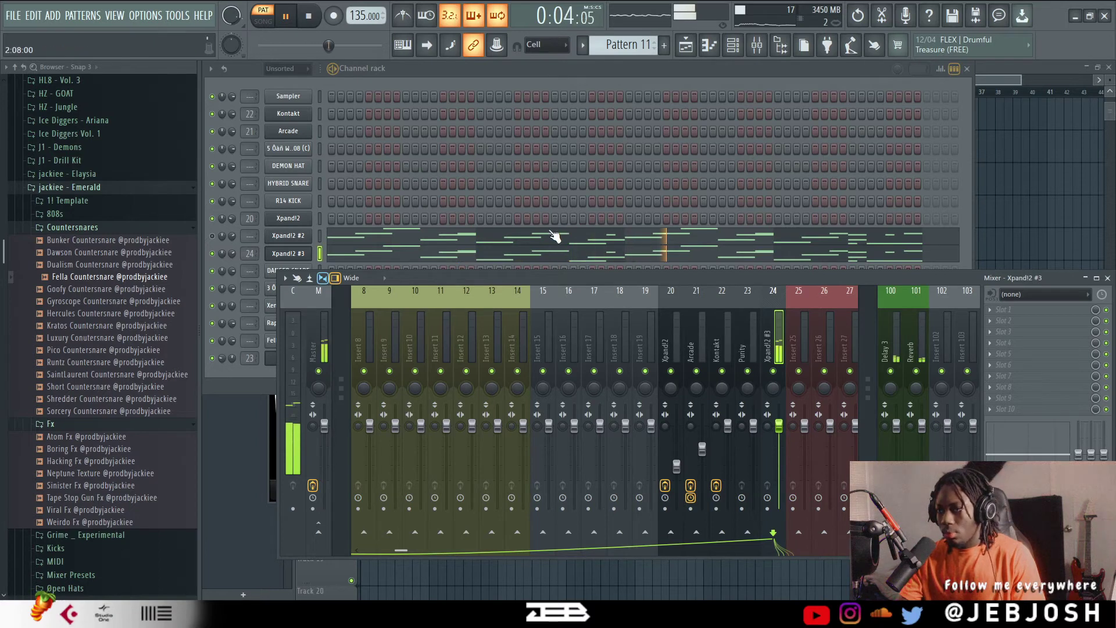
# Step: Add a B4 note and a C5 note in the second half of bar 4 in the Xpand!2 #3 pattern
pyautogui.click(503, 259)
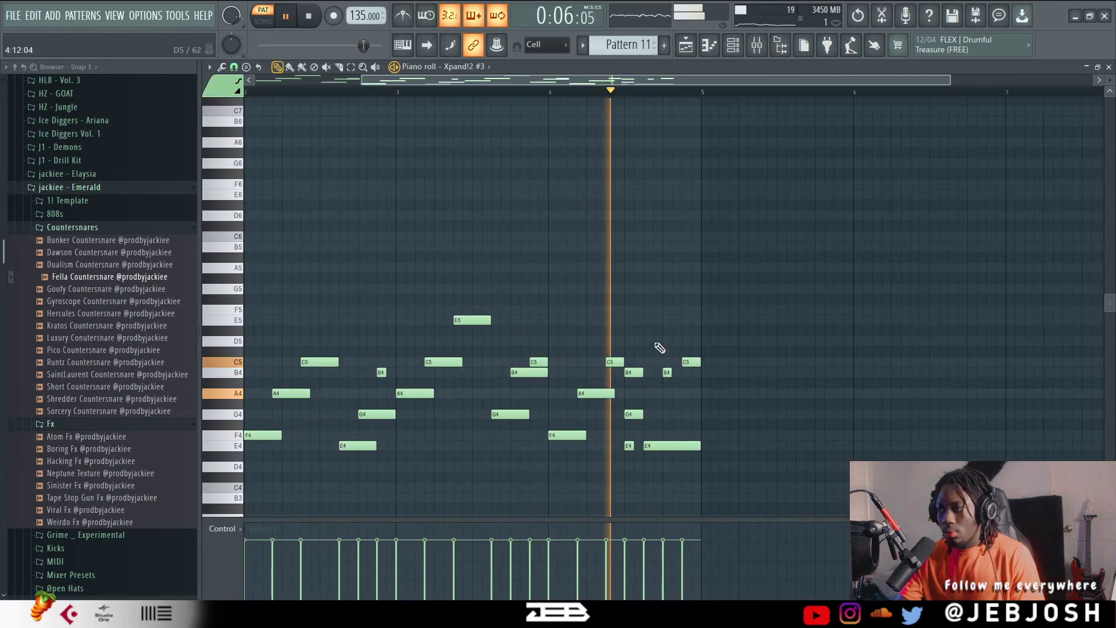
pyautogui.press('space')
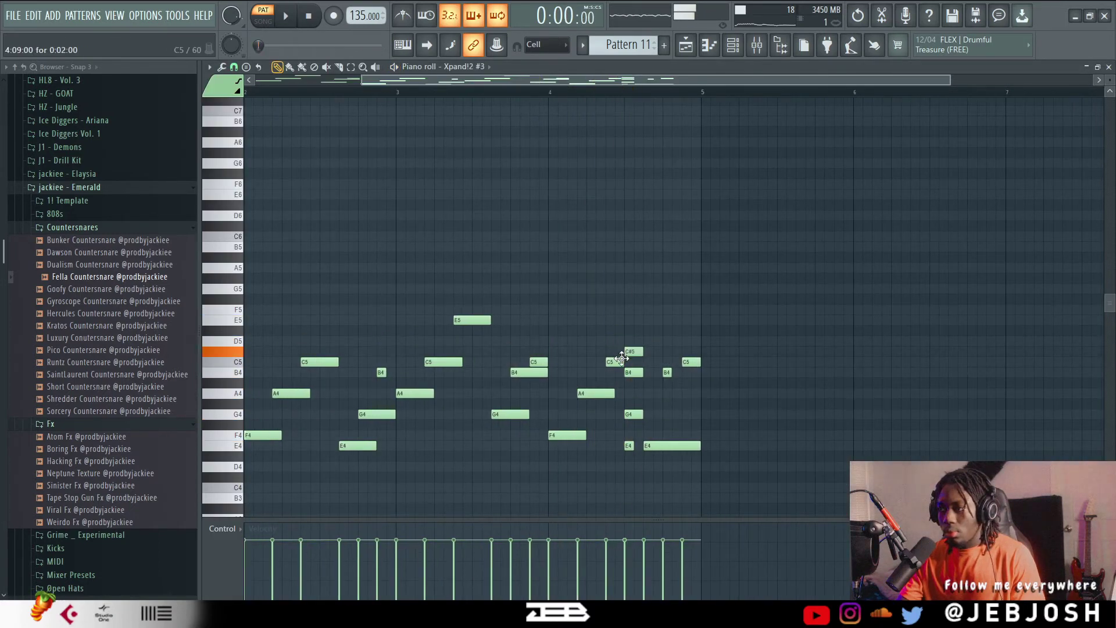
pyautogui.click(615, 90)
pyautogui.press('space')
pyautogui.press('space')
pyautogui.moveTo(652, 356)
pyautogui.mouseDown()
pyautogui.moveTo(653, 345)
pyautogui.moveTo(652, 374)
pyautogui.mouseUp()
pyautogui.press('space')
pyautogui.press('space')
pyautogui.press('space')
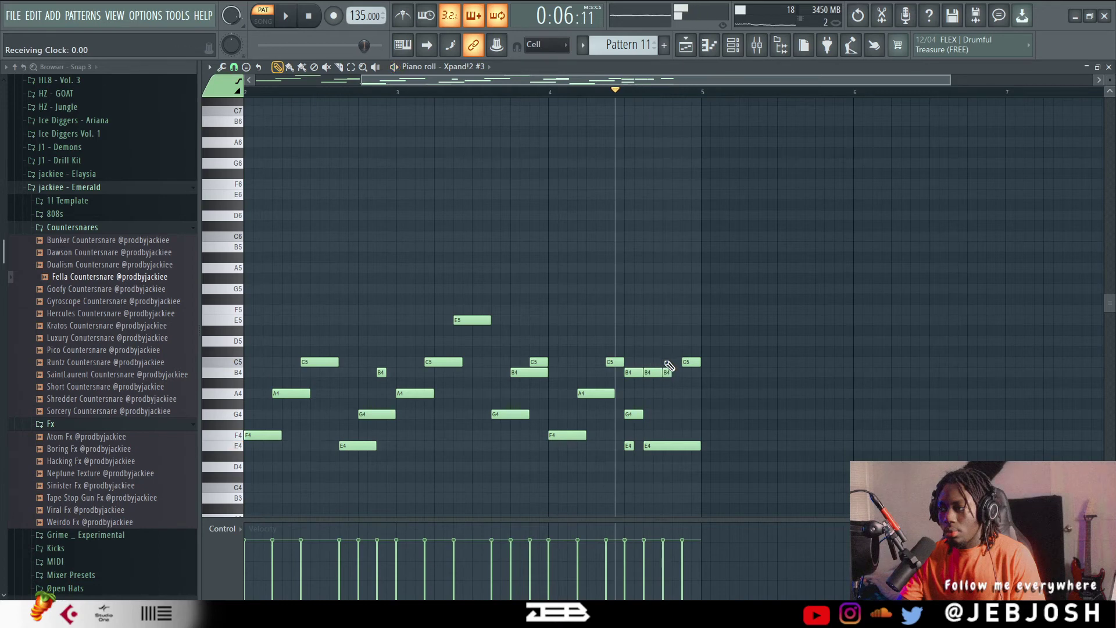
pyautogui.click(664, 361)
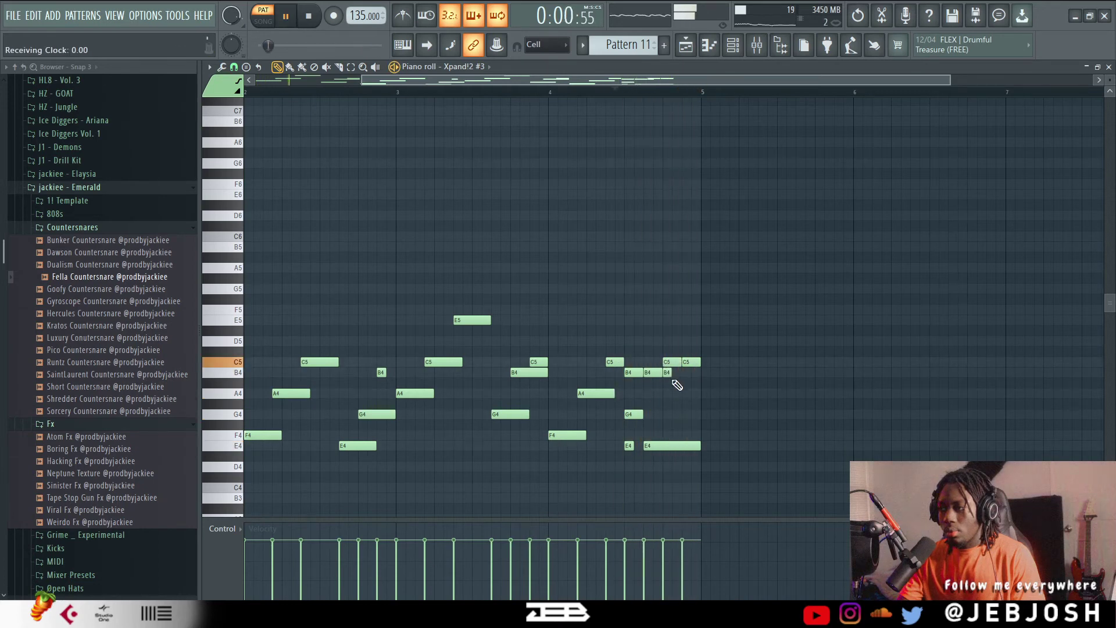
# Step: Strum the paired B4 and C5 notes near the end of bar 4 and play back the result
pyautogui.hotkey('alt', 's')
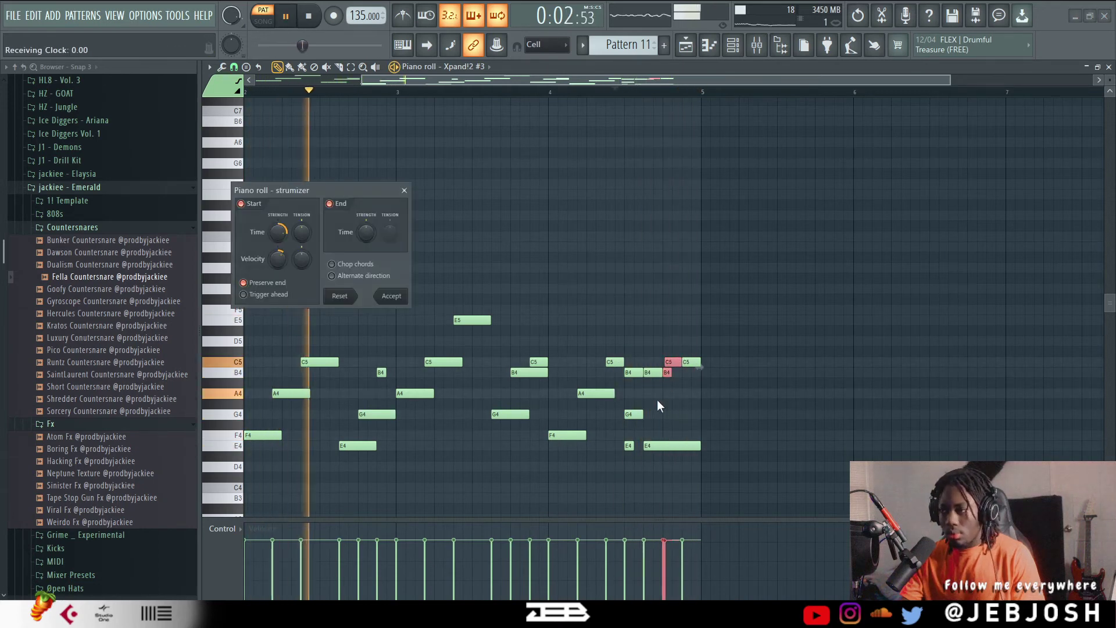
pyautogui.click(389, 298)
pyautogui.keyDown('ctrl'); pyautogui.click(441, 280); pyautogui.keyUp('ctrl')
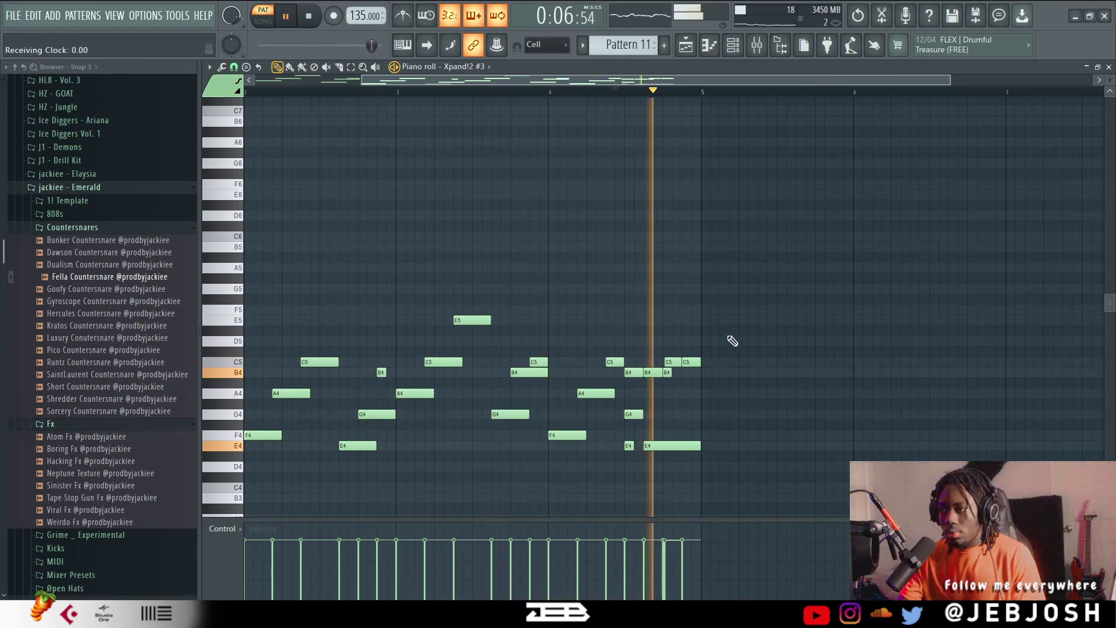
pyautogui.press('space')
pyautogui.press('space')
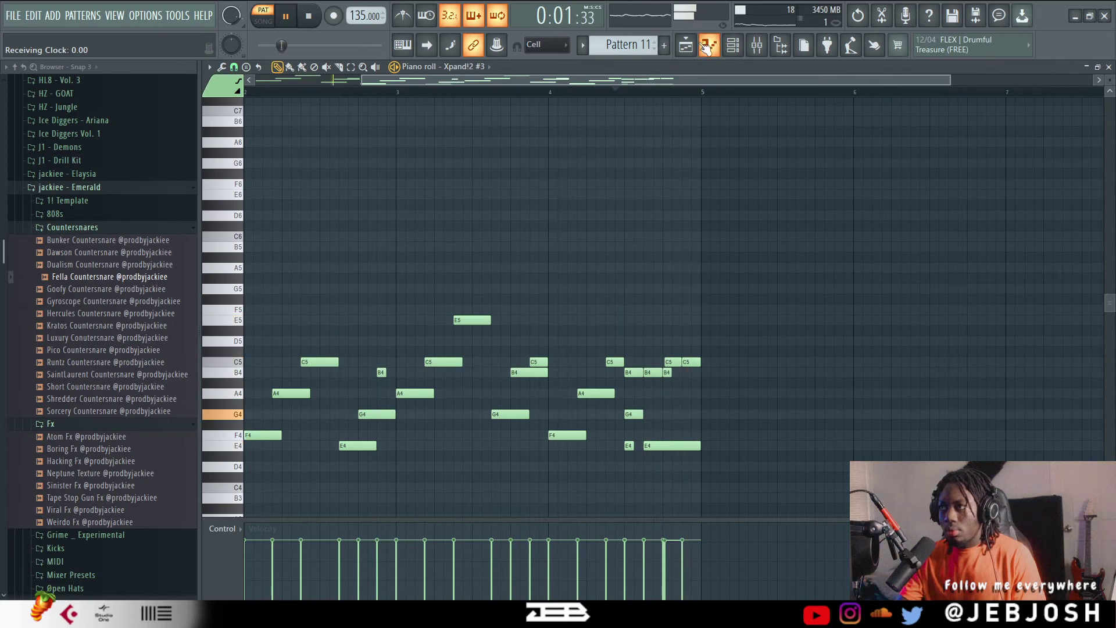
# Step: Place an A5 note about three beats long at the start of bar 1 for Purity in Pattern 11
pyautogui.click(733, 44)
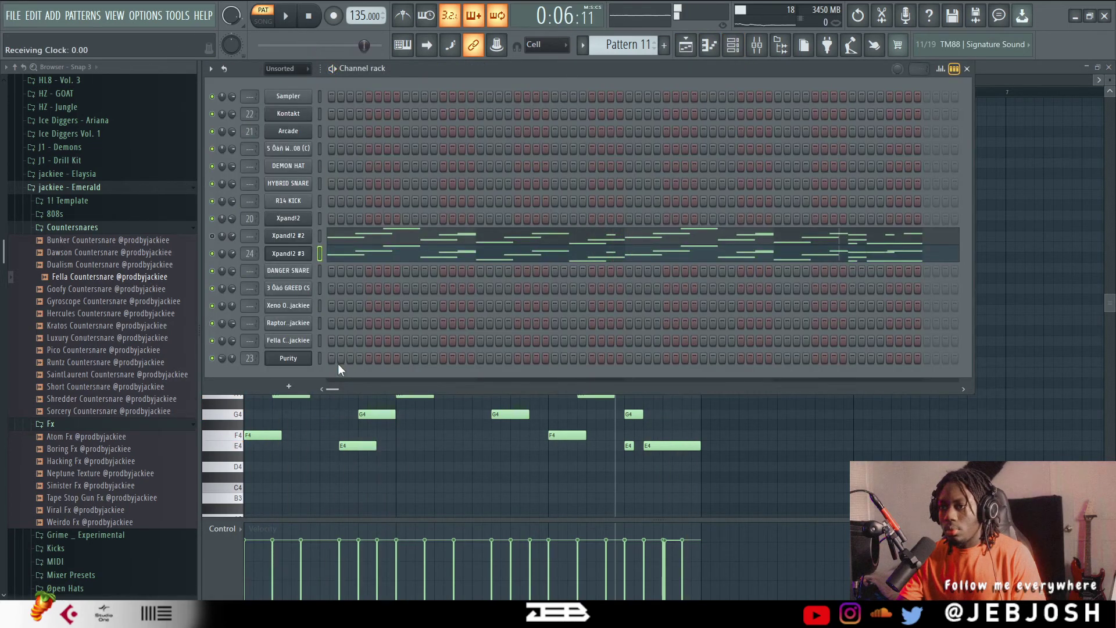
pyautogui.rightClick(305, 358)
pyautogui.click(331, 358)
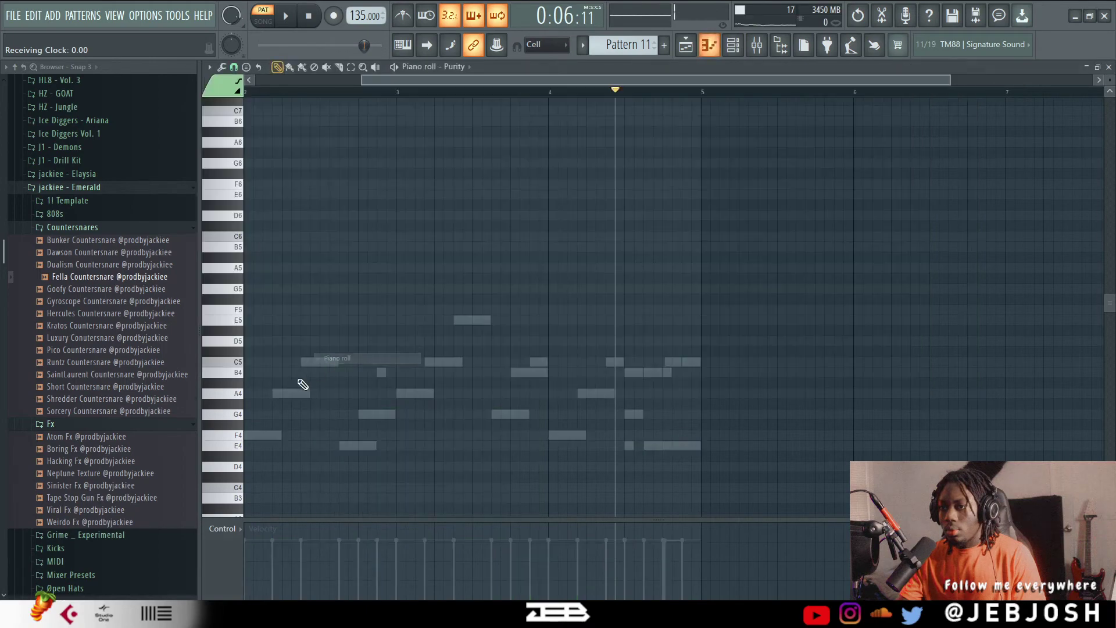
pyautogui.moveTo(253, 361); pyautogui.dragTo(163, 349)
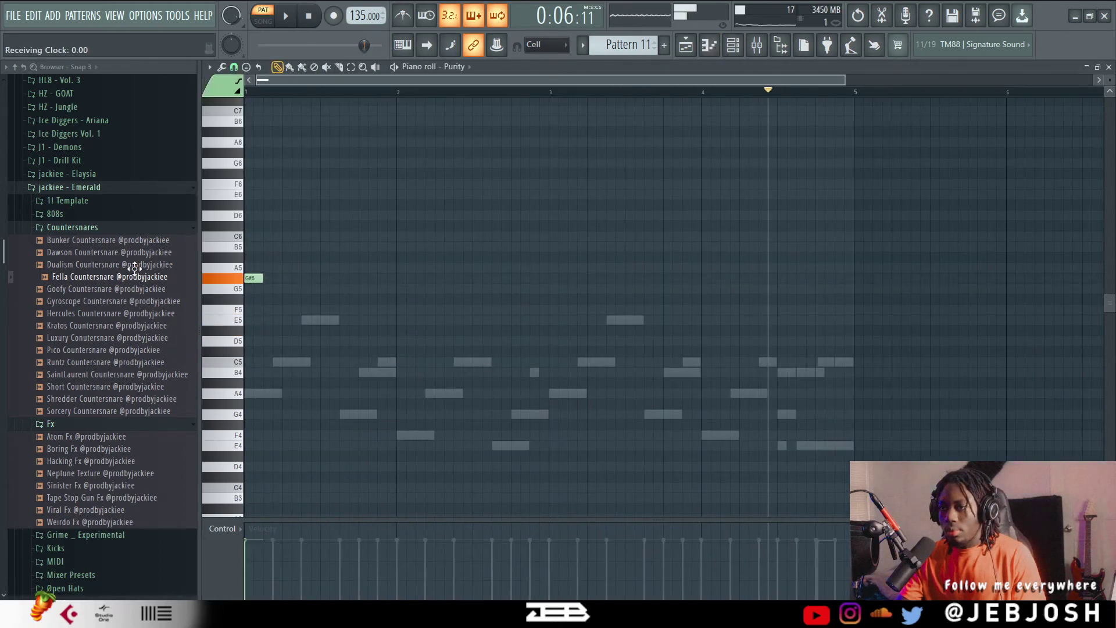
pyautogui.press('space')
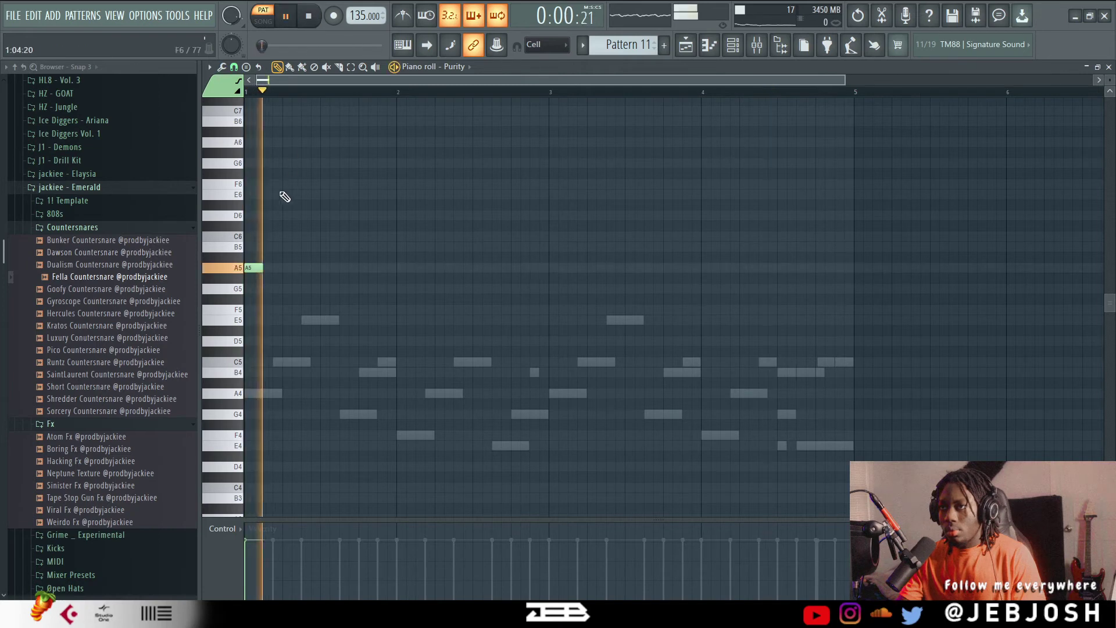
pyautogui.moveTo(262, 268); pyautogui.dragTo(358, 268)
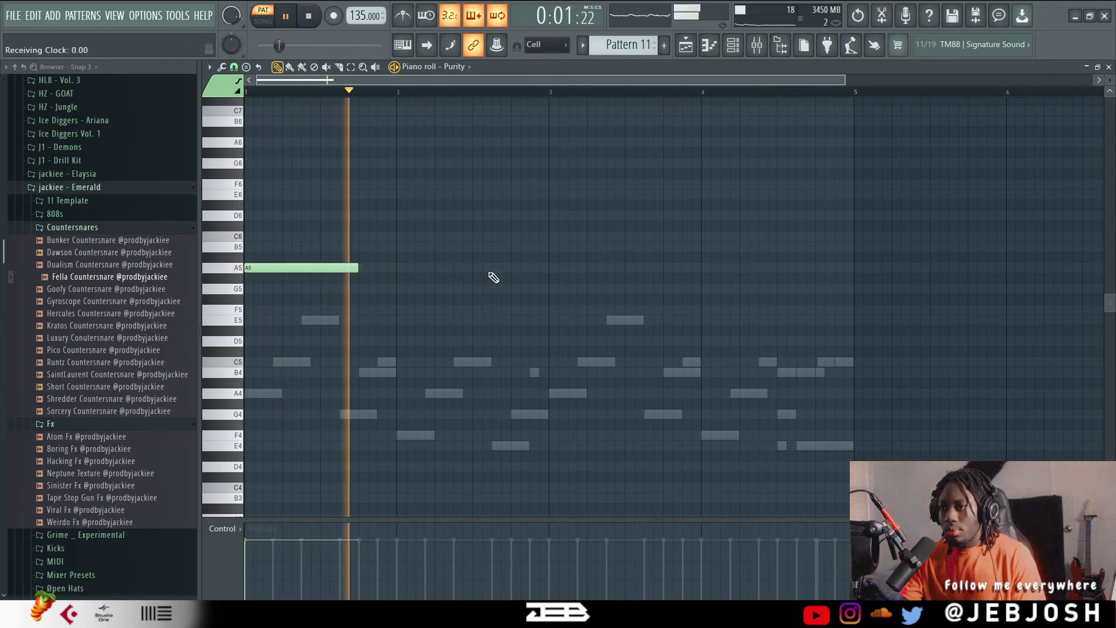
# Step: Add E6, G6 and F6 notes at half-beat spacing from beat 2 of bar 2 in the Purity melody and trim their overlaps
pyautogui.click(461, 238)
pyautogui.press('space')
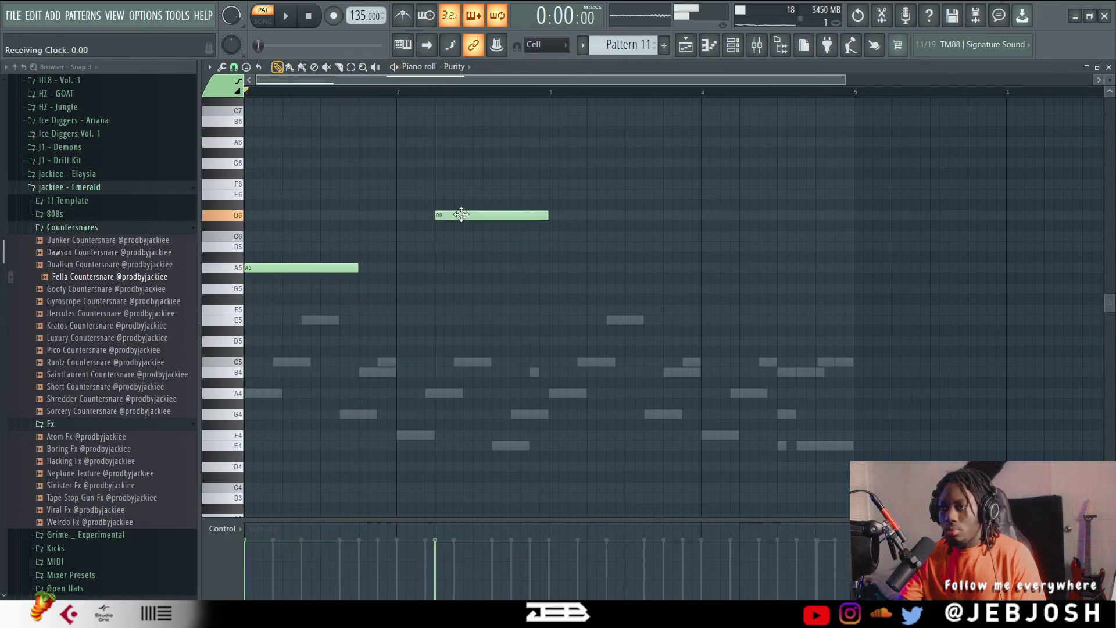
pyautogui.moveTo(461, 215); pyautogui.dragTo(461, 194)
pyautogui.press('space')
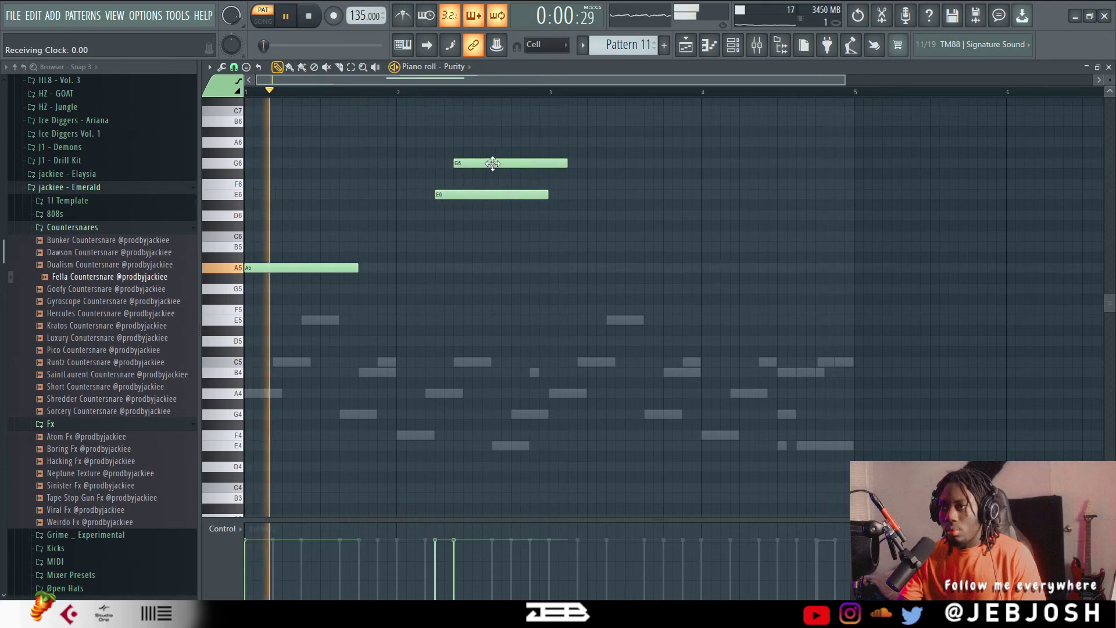
pyautogui.click(474, 143)
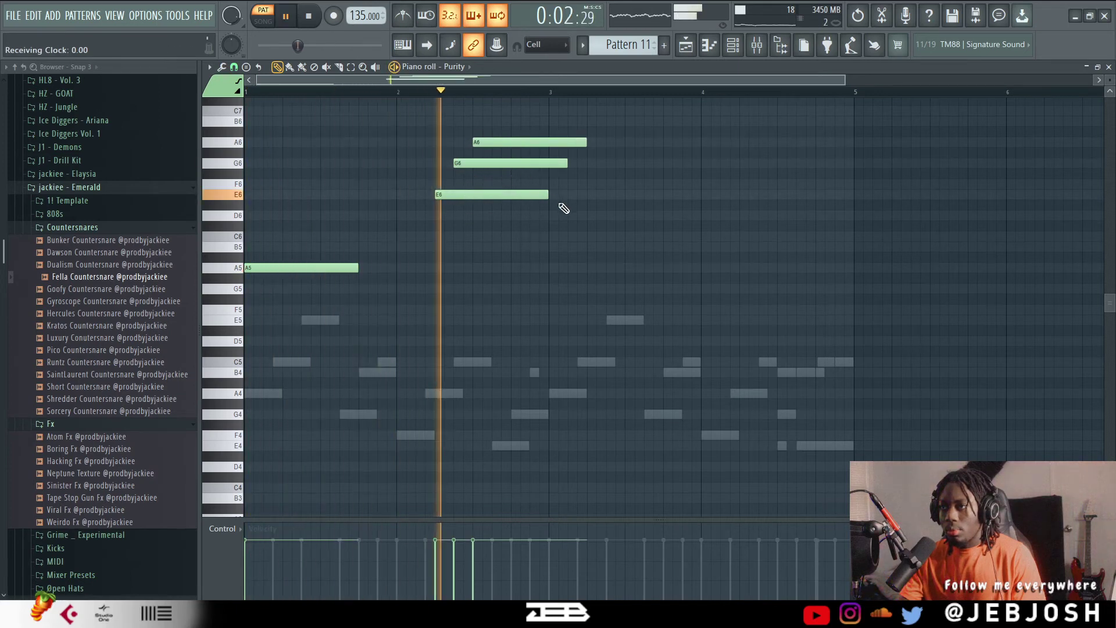
pyautogui.press('space')
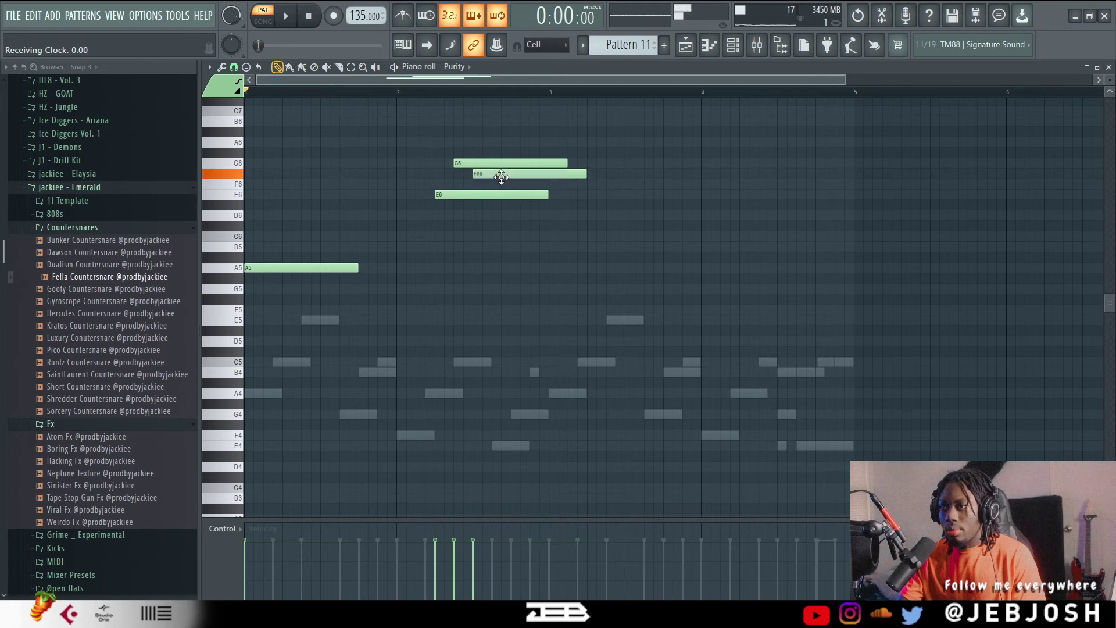
pyautogui.moveTo(502, 176); pyautogui.dragTo(501, 187)
pyautogui.press('space')
pyautogui.moveTo(546, 229); pyautogui.dragTo(475, 141)
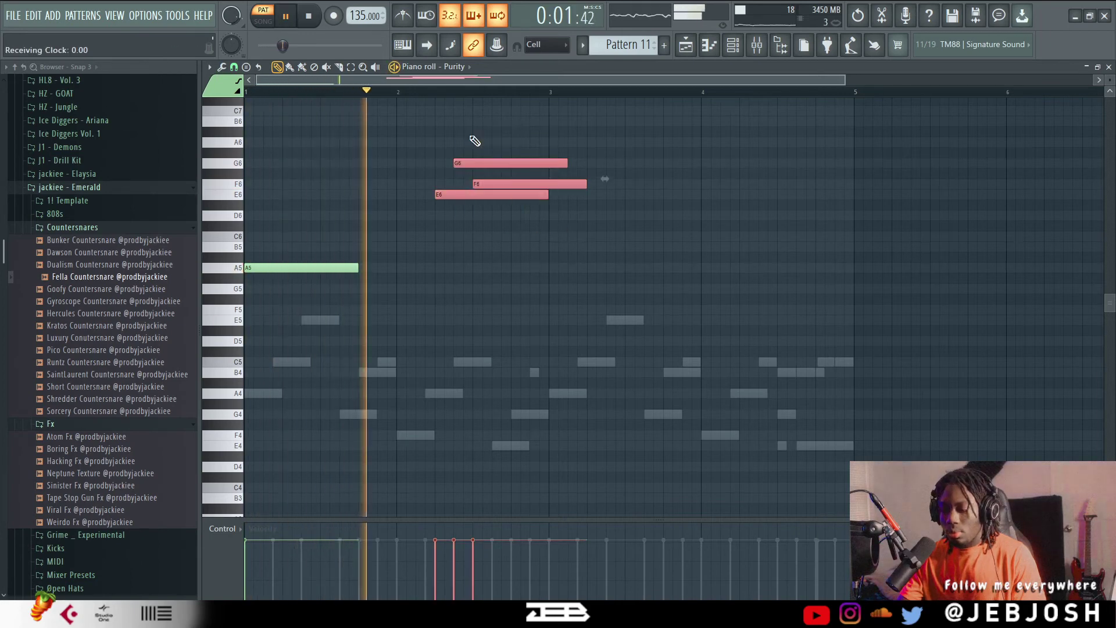
pyautogui.hotkey('ctrl', 'l')
pyautogui.press('space')
# Step: Continue the bar 2 run with E6, D6 and E6 notes and trim the overlaps between the run's notes
pyautogui.click(568, 176)
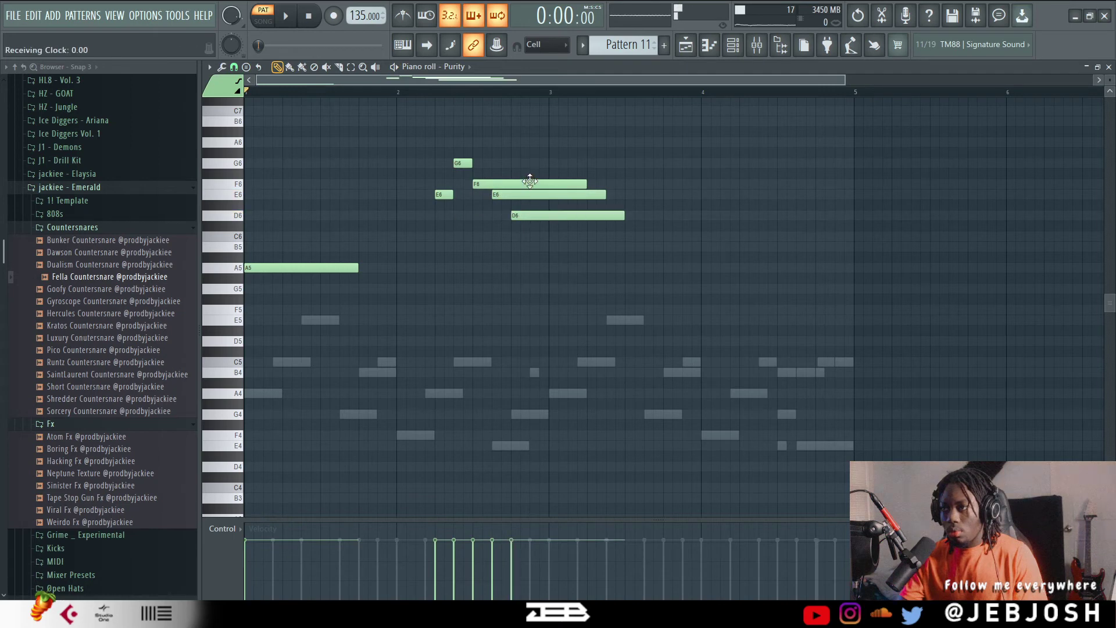
pyautogui.moveTo(530, 189); pyautogui.dragTo(530, 195)
pyautogui.press('space')
pyautogui.moveTo(608, 260); pyautogui.dragTo(413, 135)
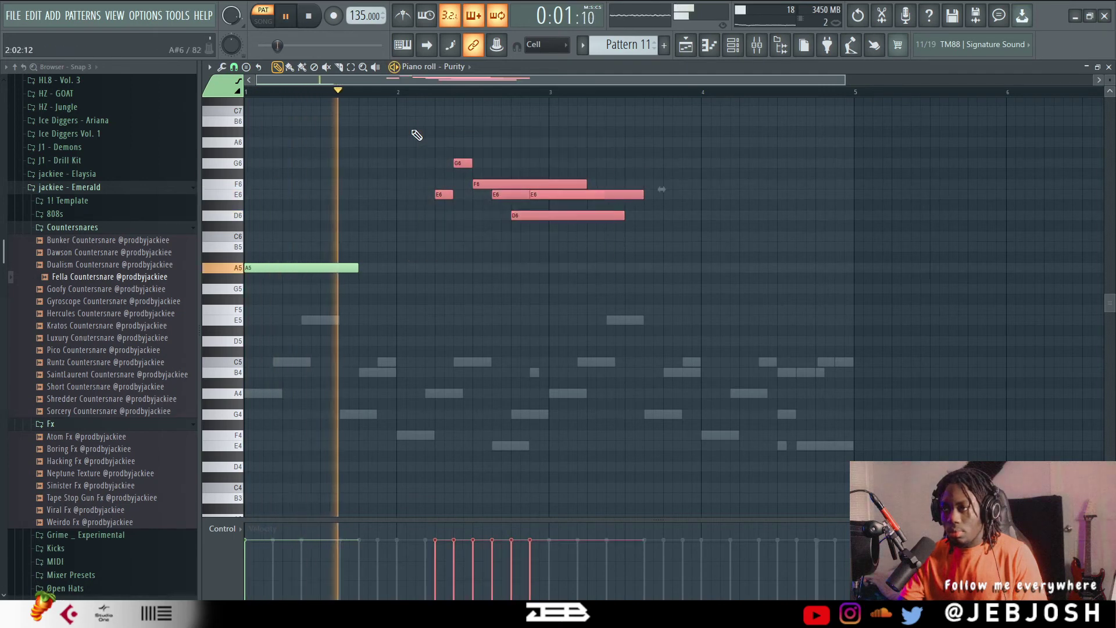
pyautogui.hotkey('ctrl', 'l')
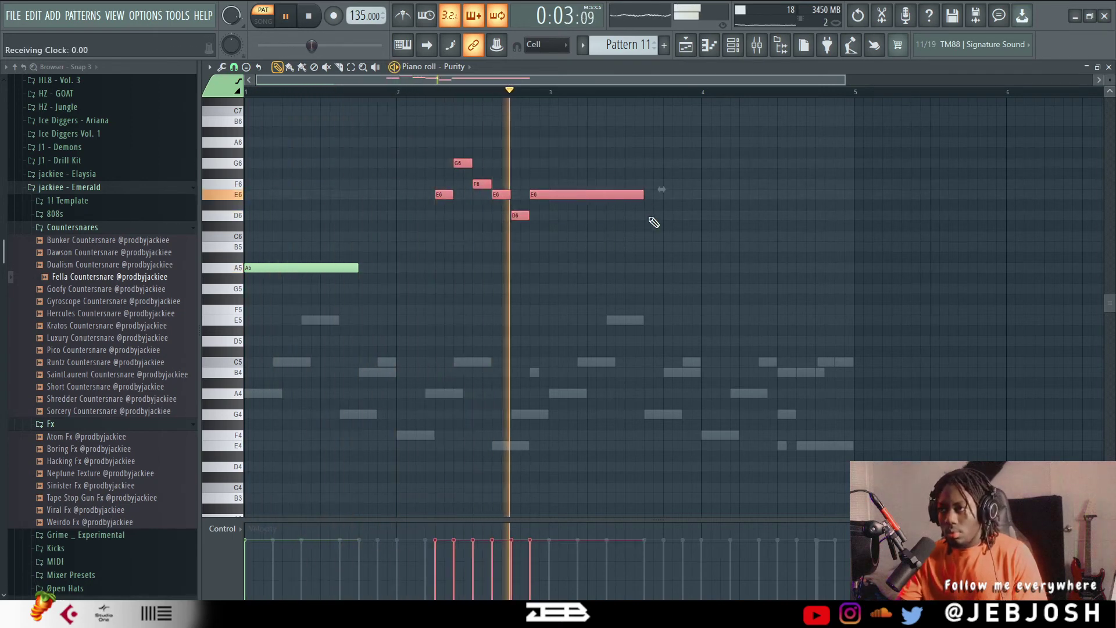
# Step: Place an A5 note about three beats long at the start of bar 3 and shorten the run's last E6 to end at bar 3
pyautogui.click(622, 264)
pyautogui.press('space')
pyautogui.moveTo(548, 291); pyautogui.dragTo(552, 269)
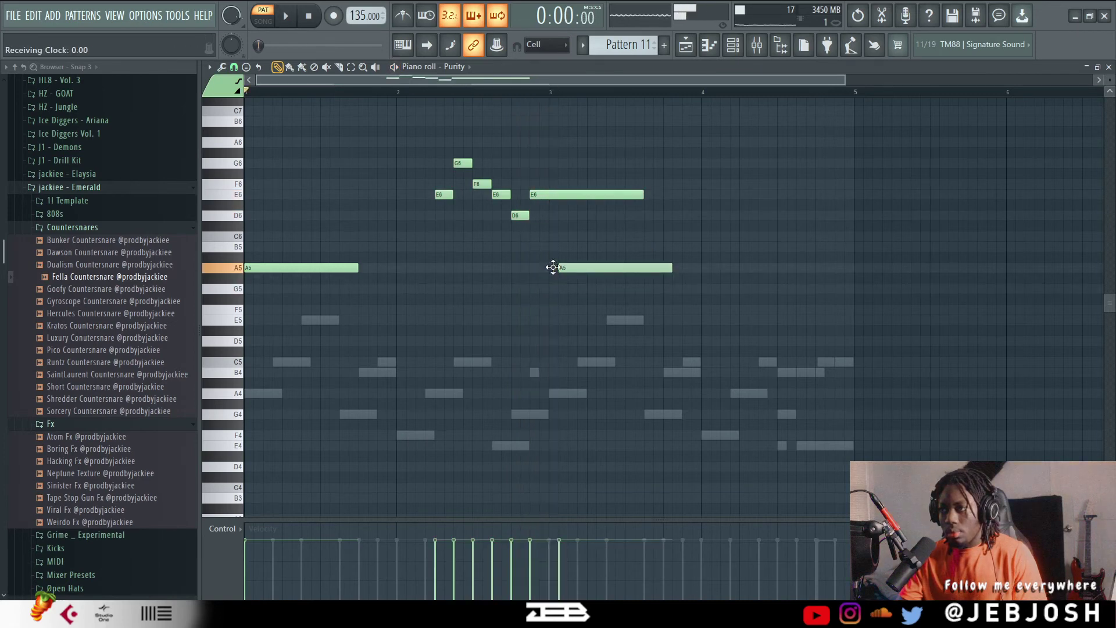
pyautogui.press('space')
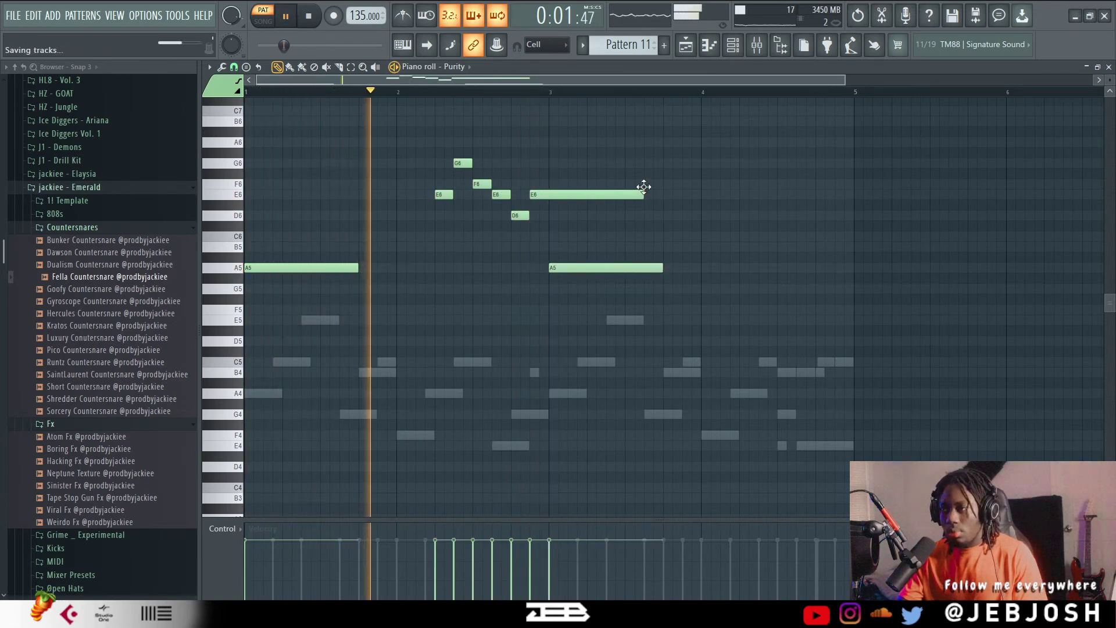
pyautogui.moveTo(641, 195); pyautogui.dragTo(552, 195)
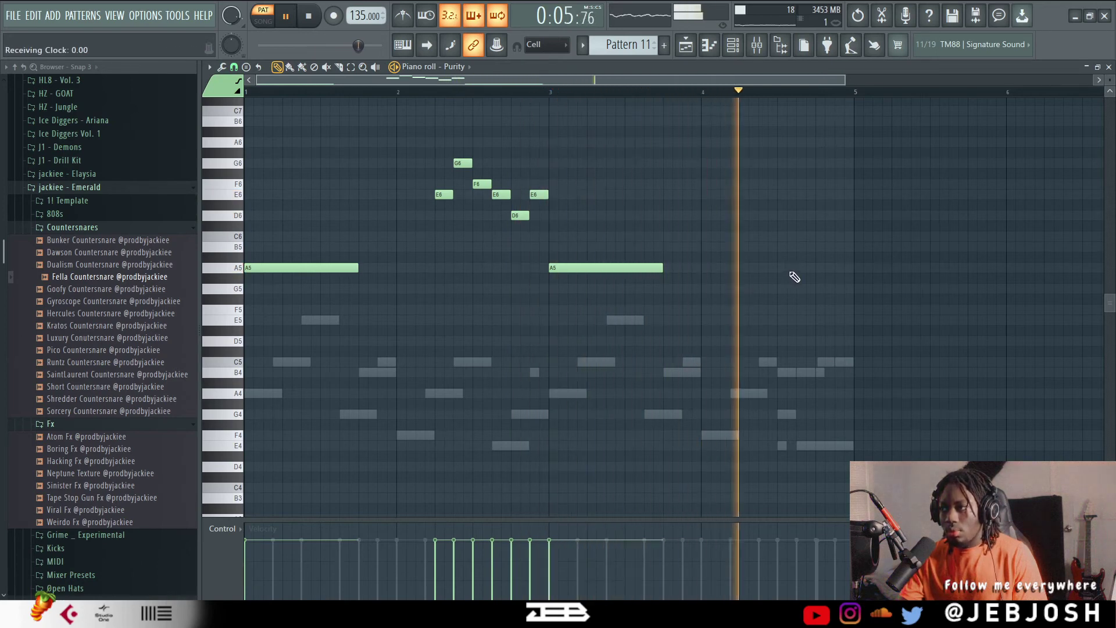
# Step: Add two C6 notes followed by two D6 notes, each half a beat long, across the second half of bar 4
pyautogui.press('space')
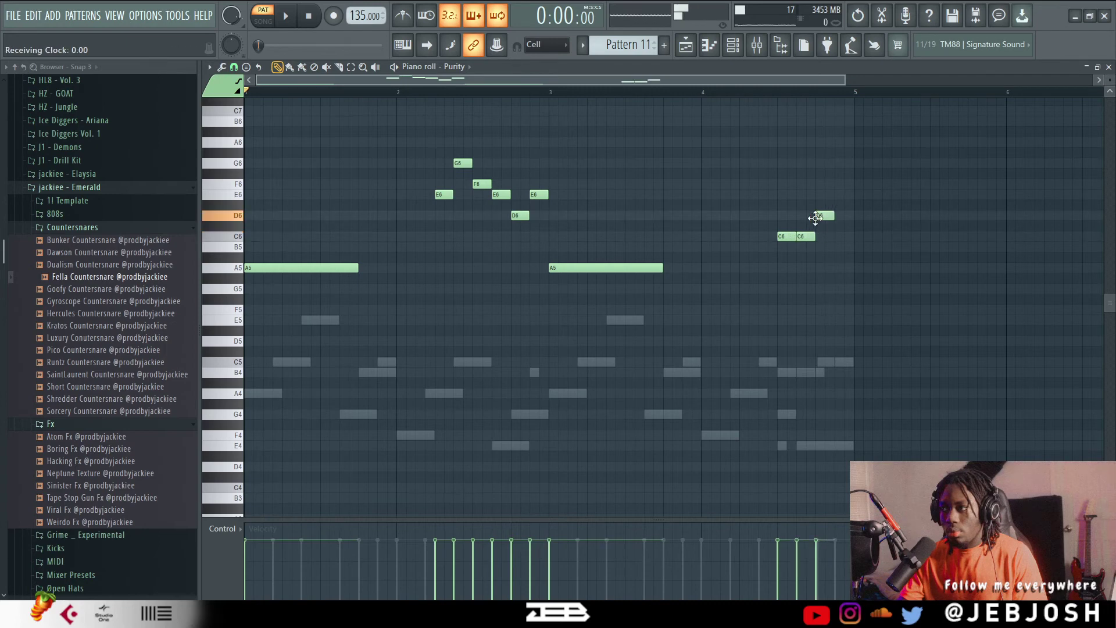
pyautogui.press('space')
pyautogui.click(845, 216)
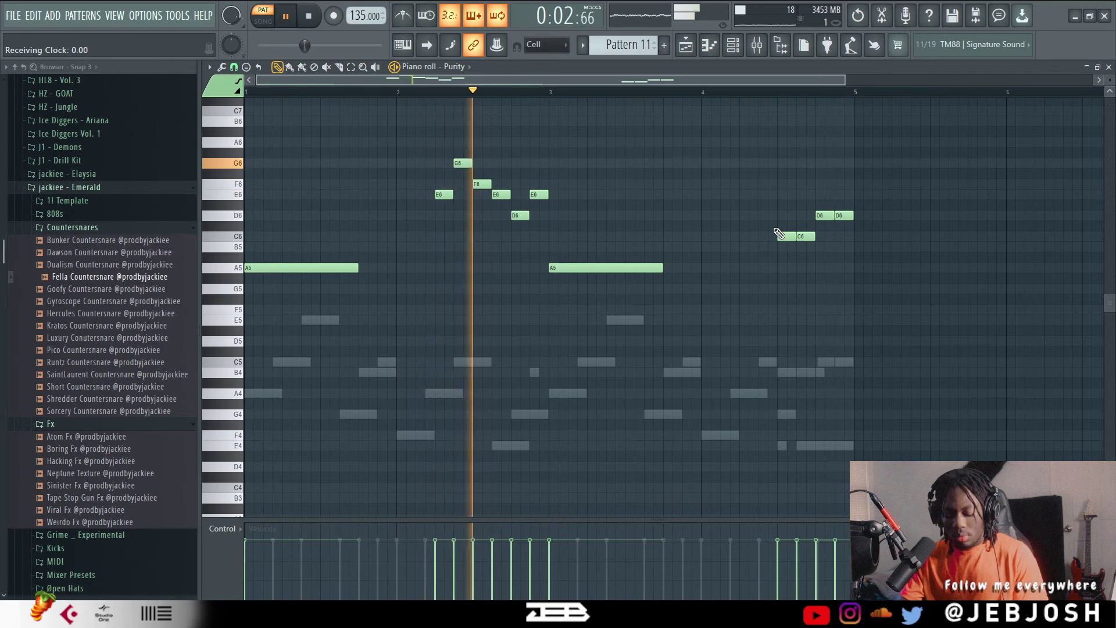
pyautogui.press('space')
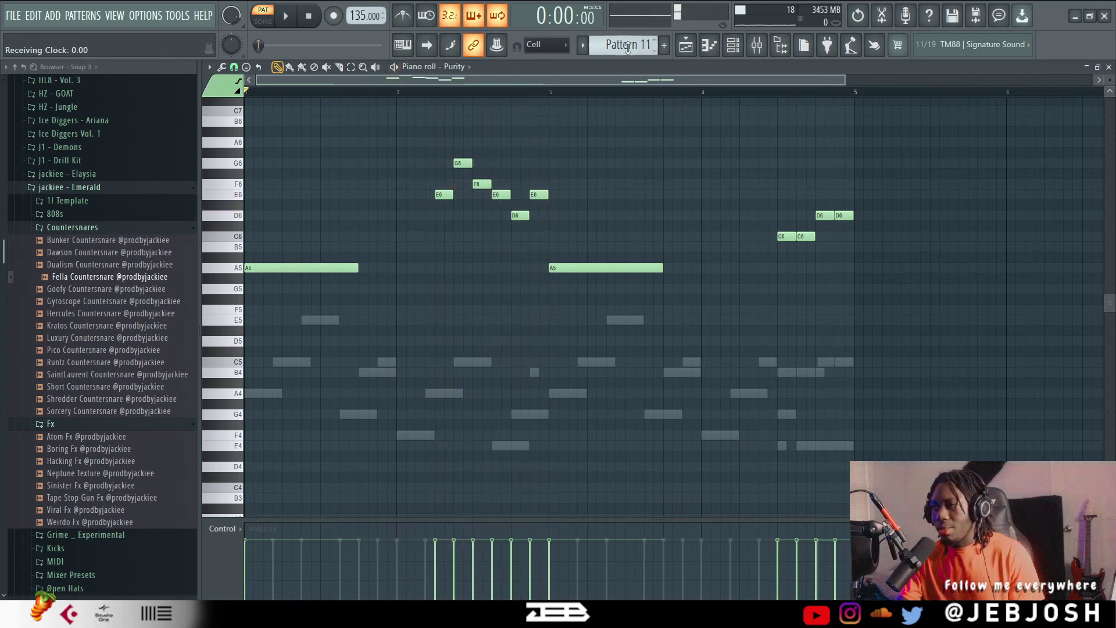
# Step: Move the Purity melody into Pattern 13, place that pattern on Track 17 at bar 25, and open its notes
pyautogui.scroll(-2, 627, 49)
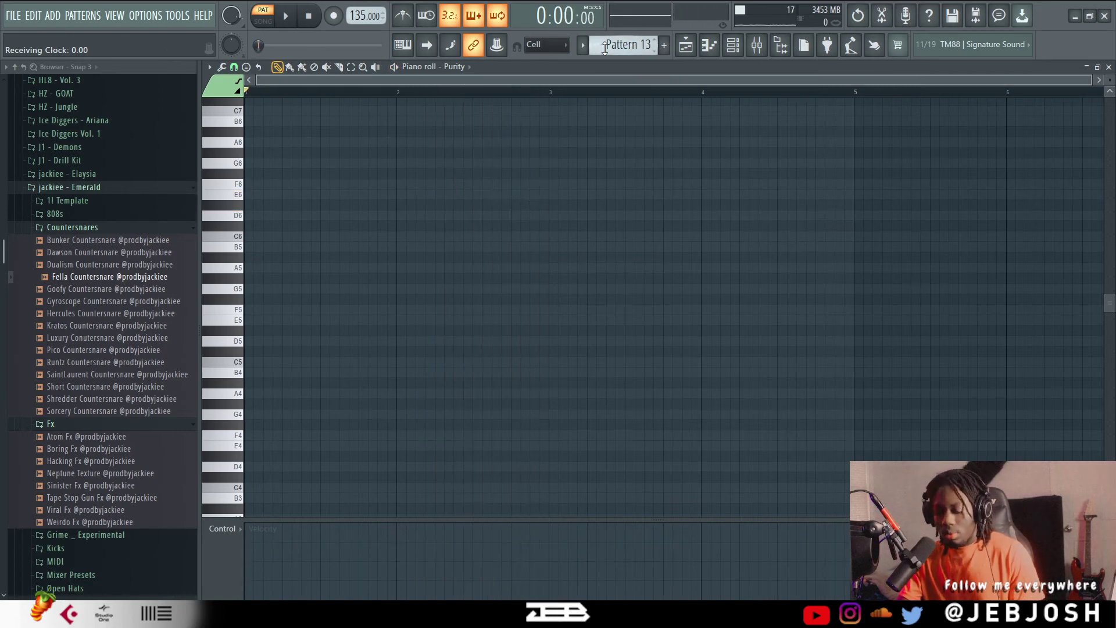
pyautogui.press('F5')
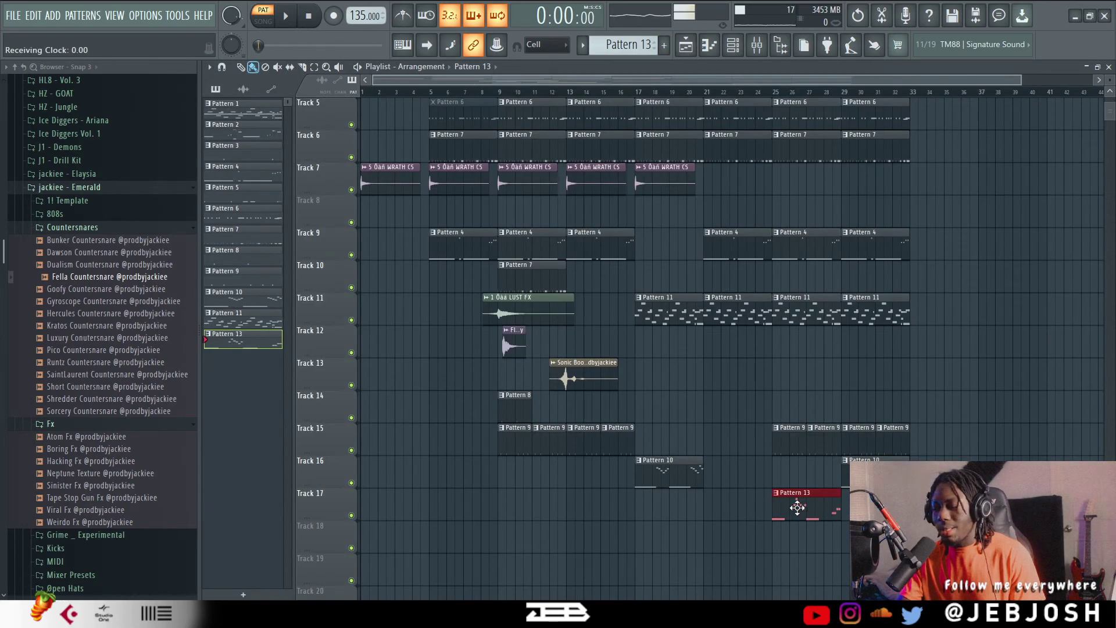
pyautogui.doubleClick(802, 513)
# Step: Switch to song playback and loop bars 25 through 32 of the playlist
pyautogui.press('space')
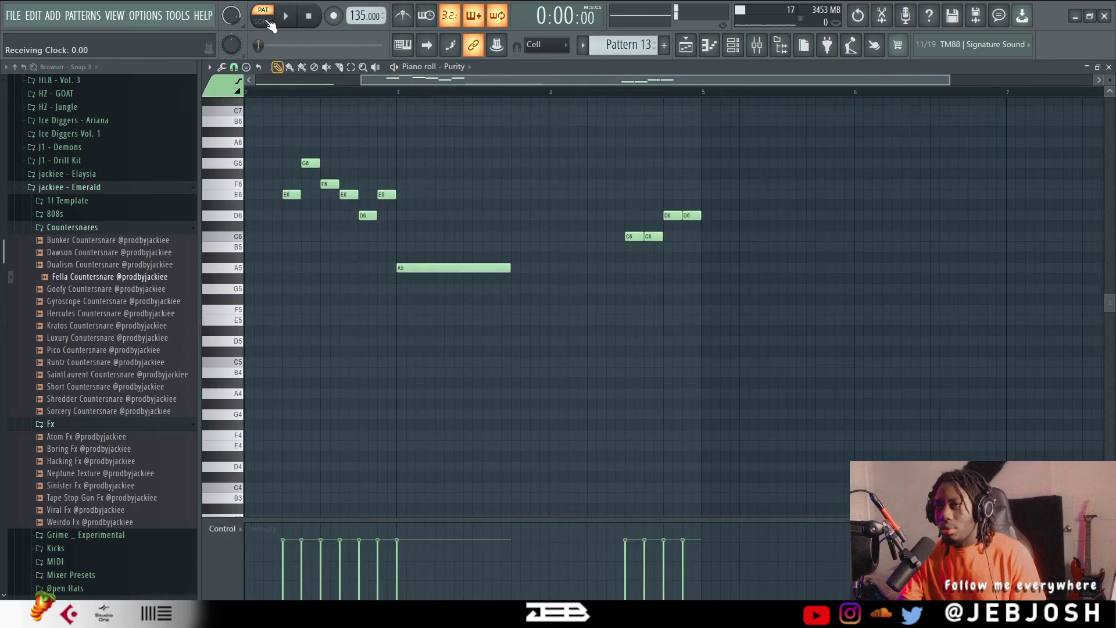
pyautogui.scroll(-2, 609, 202)
pyautogui.click(686, 46)
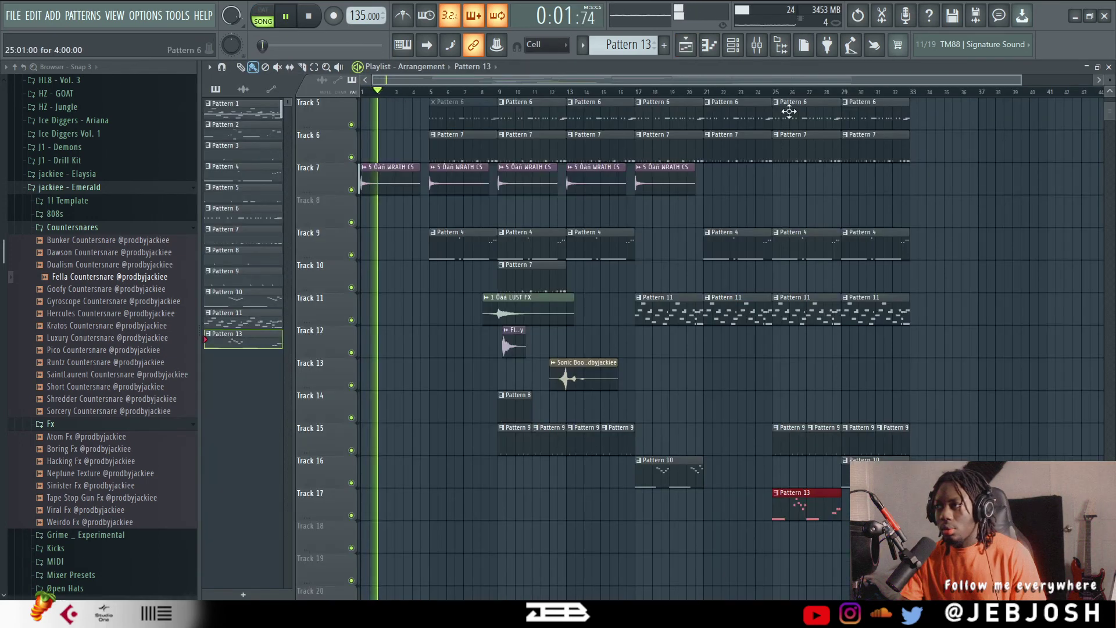
pyautogui.click(777, 92)
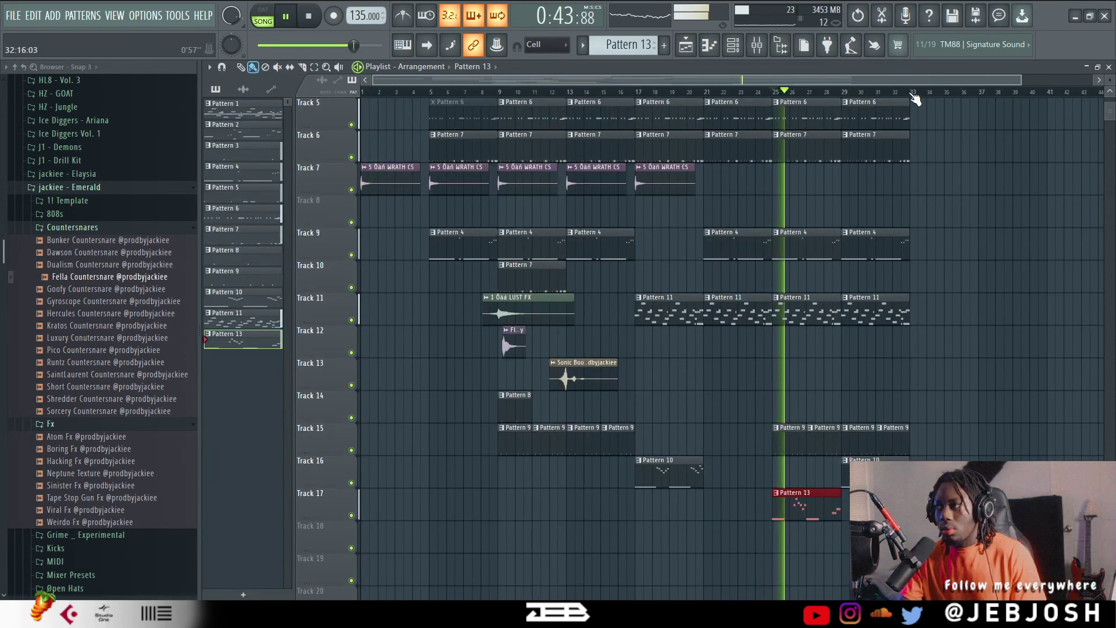
pyautogui.moveTo(904, 91); pyautogui.dragTo(775, 93)
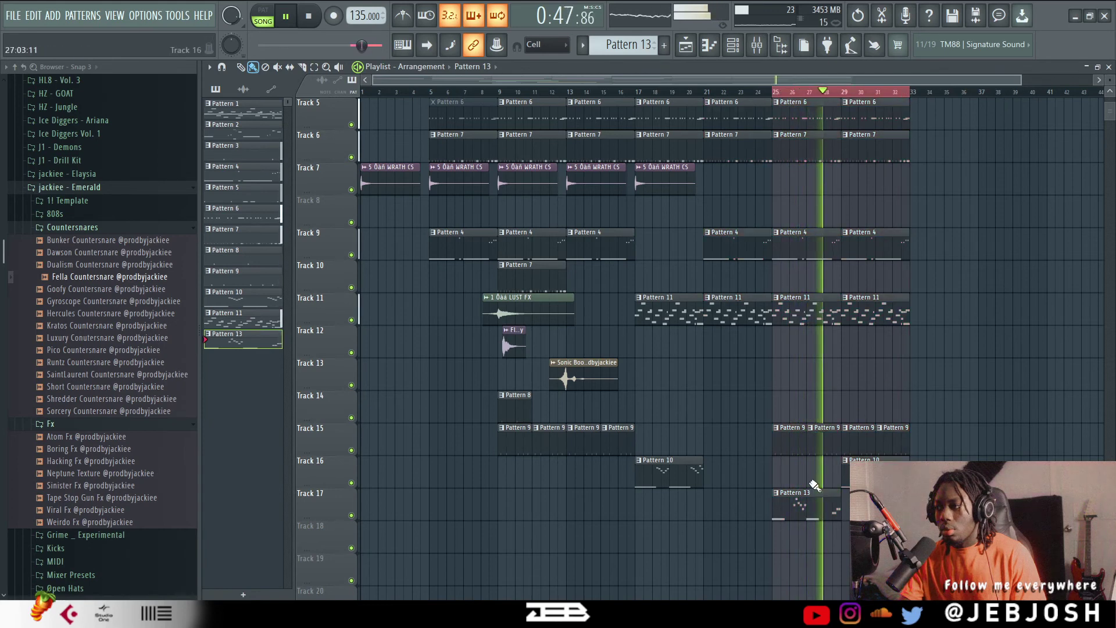
# Step: Add a one-bar A5 note at the start of bar 5 in Pattern 13 and move its playlist clip up to Track 16
pyautogui.press('F7')
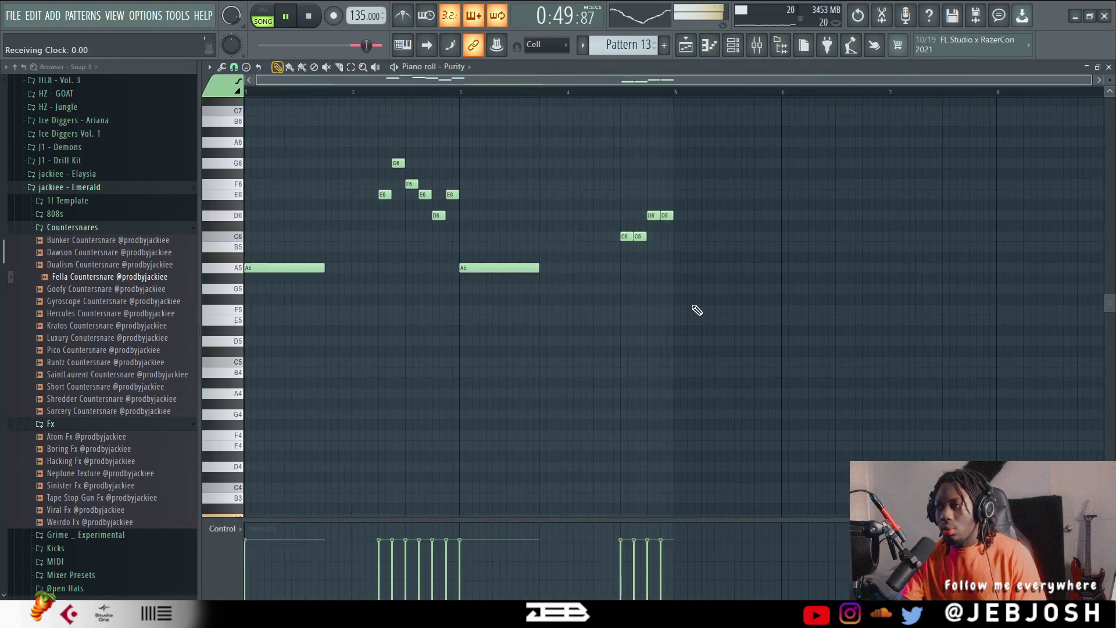
pyautogui.press('space')
pyautogui.moveTo(679, 288); pyautogui.dragTo(791, 289)
pyautogui.scroll(-1, 673, 319)
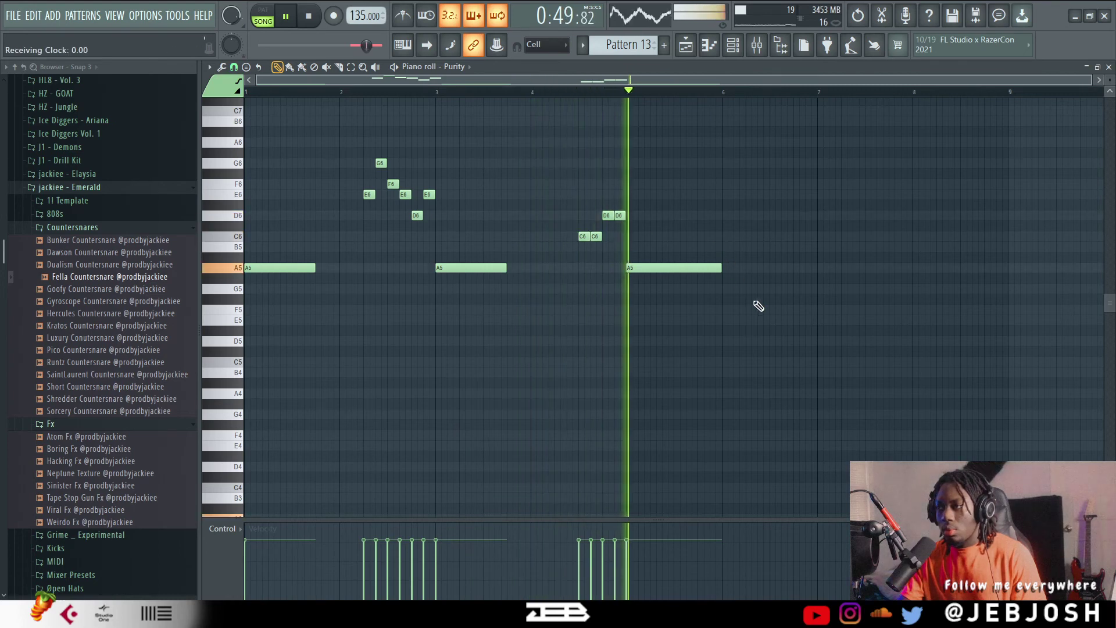
pyautogui.click(686, 45)
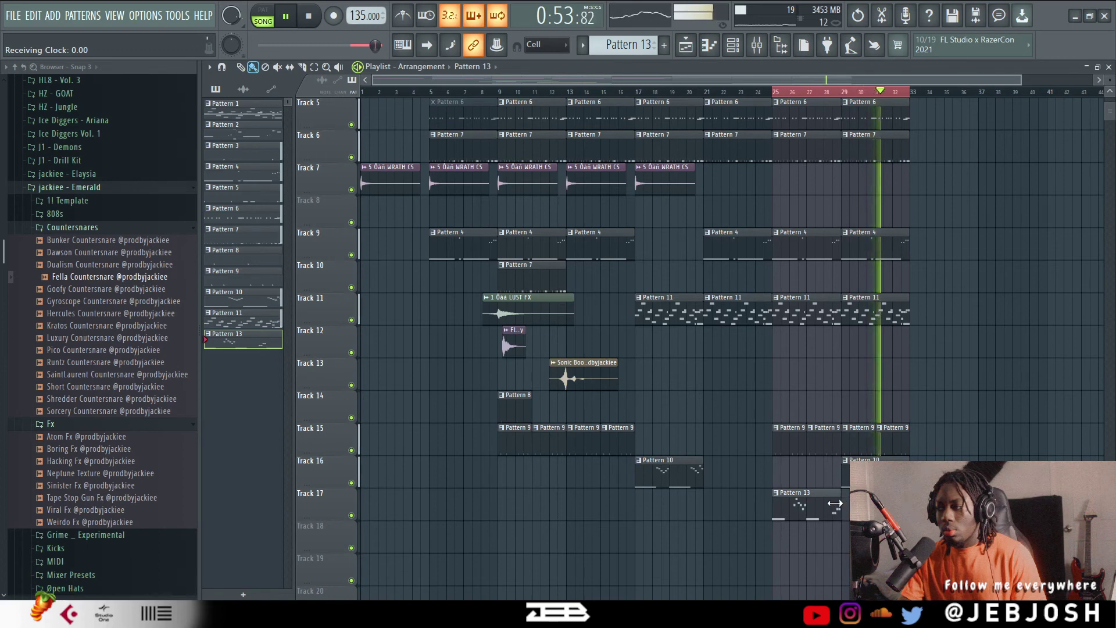
pyautogui.moveTo(815, 498); pyautogui.dragTo(813, 462)
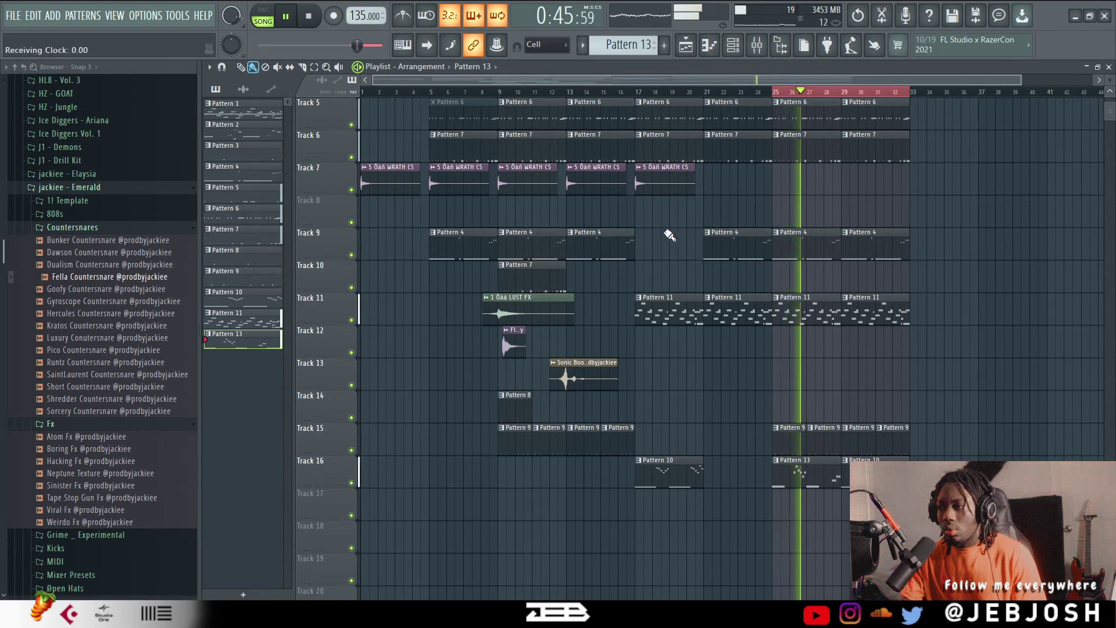
# Step: Lower the mixer levels of Xpand!2 #3 and Purity during playback and clear the playlist's time selection
pyautogui.press('F9')
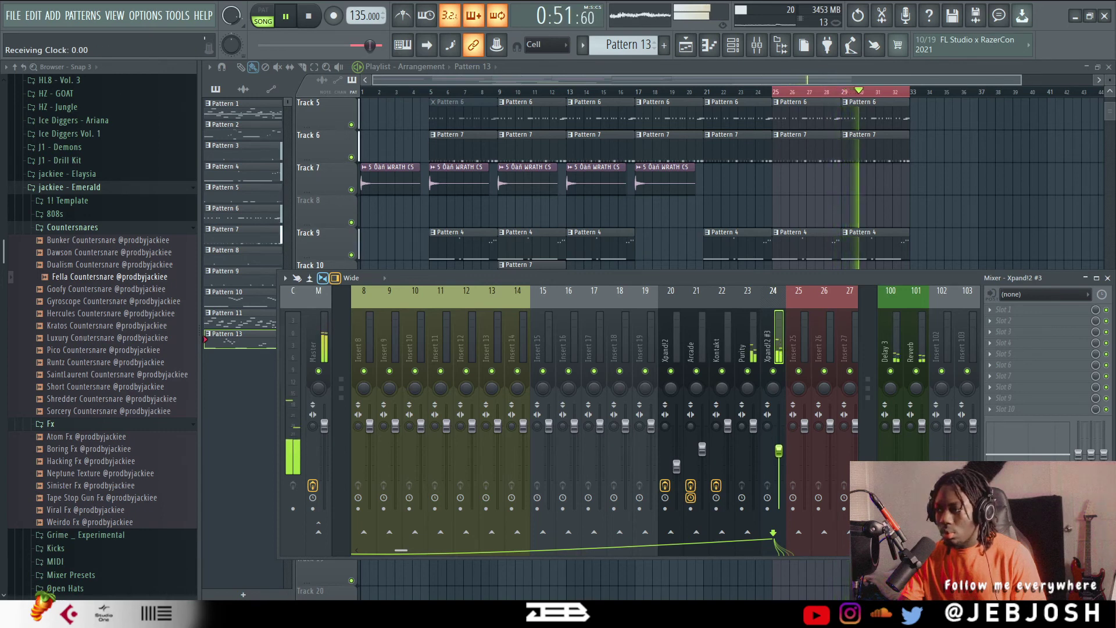
pyautogui.click(753, 426)
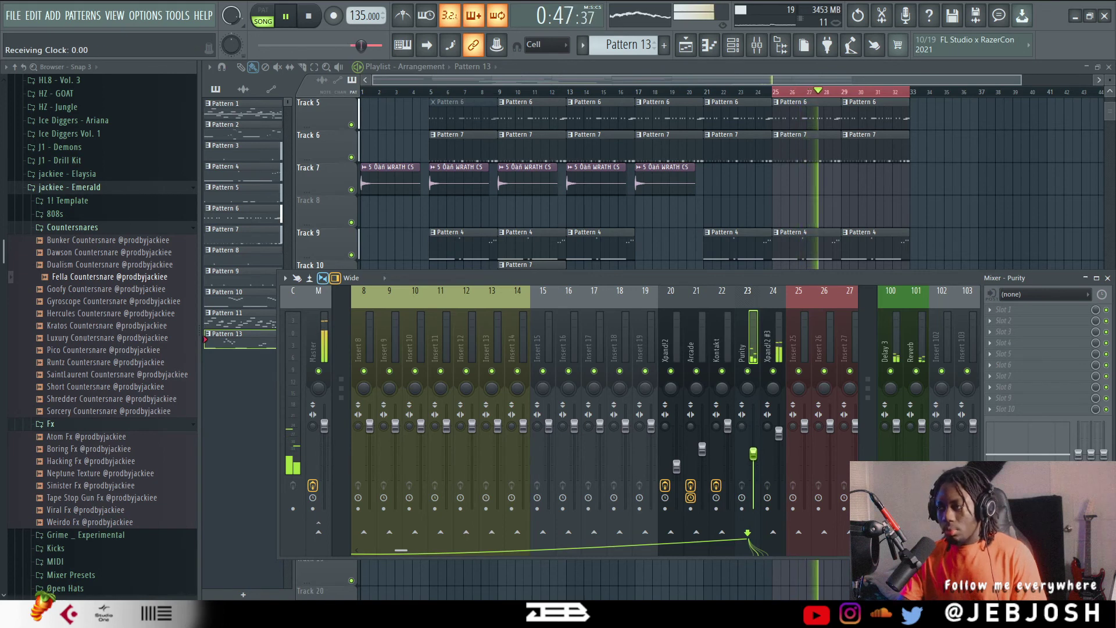
pyautogui.press('F9')
pyautogui.hotkey('ctrl', 'd')
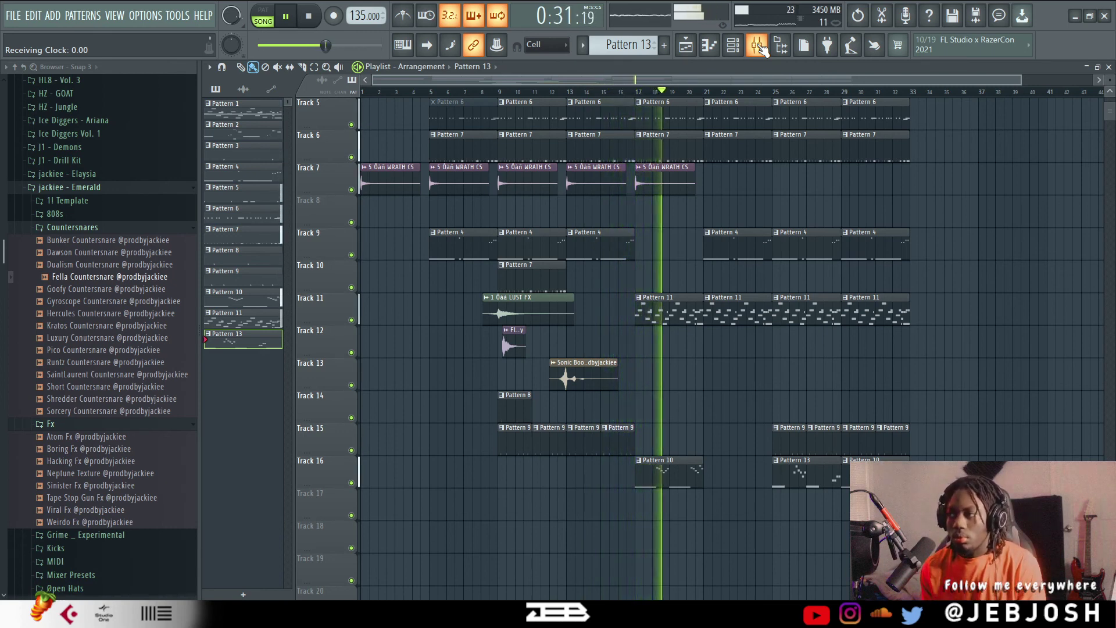
# Step: Switch to Pattern 11 and check its Xpand!2 channels in the channel rack
pyautogui.click(735, 45)
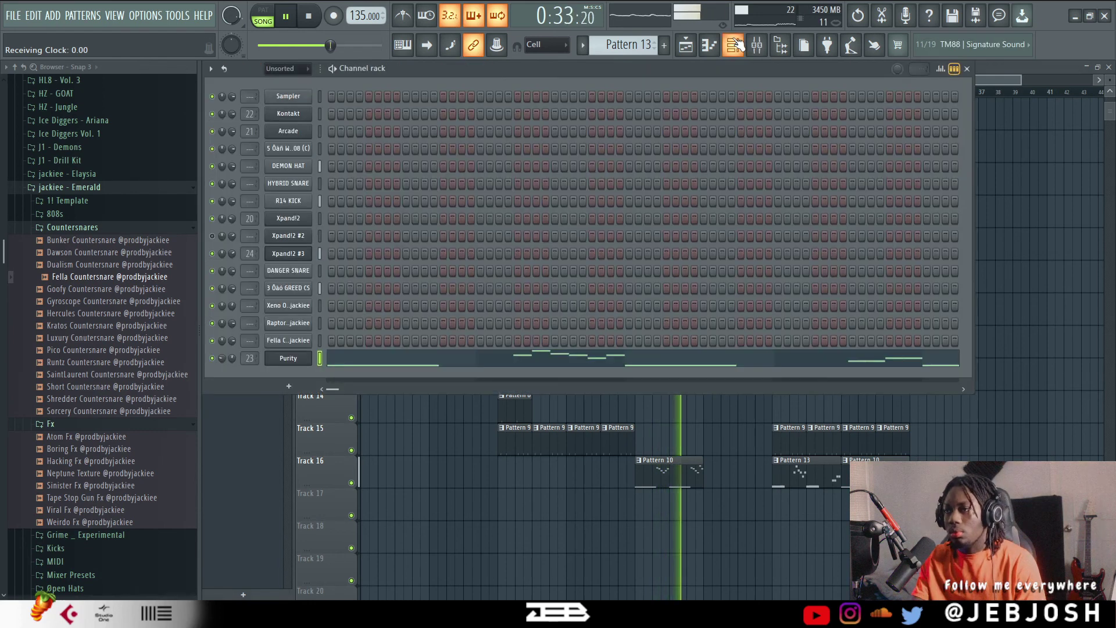
pyautogui.scroll(2, 649, 41)
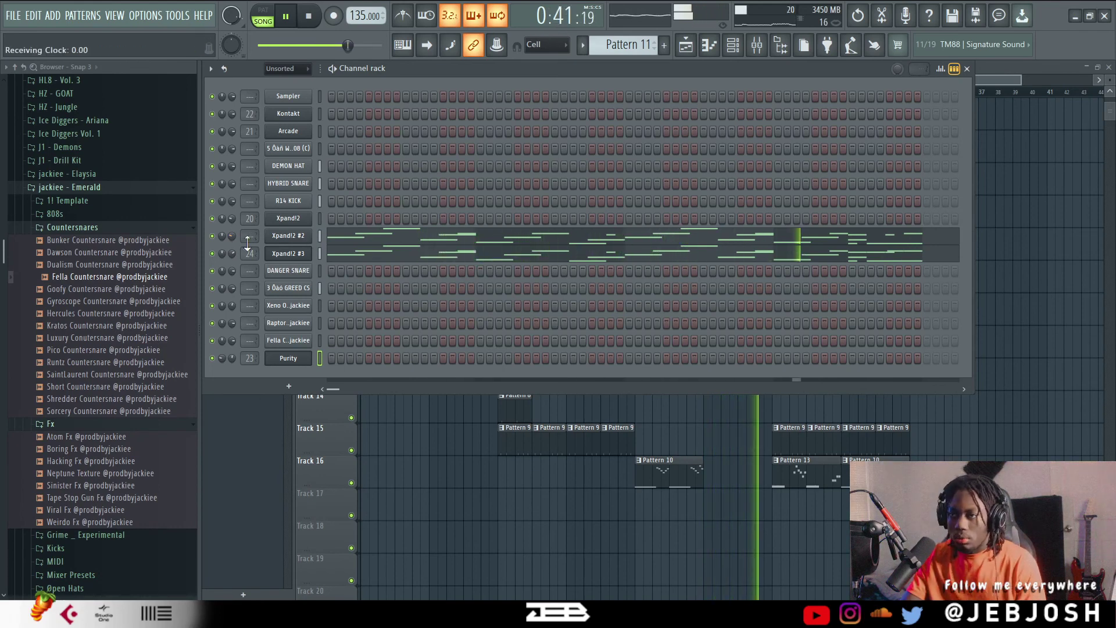
pyautogui.rightClick(426, 403)
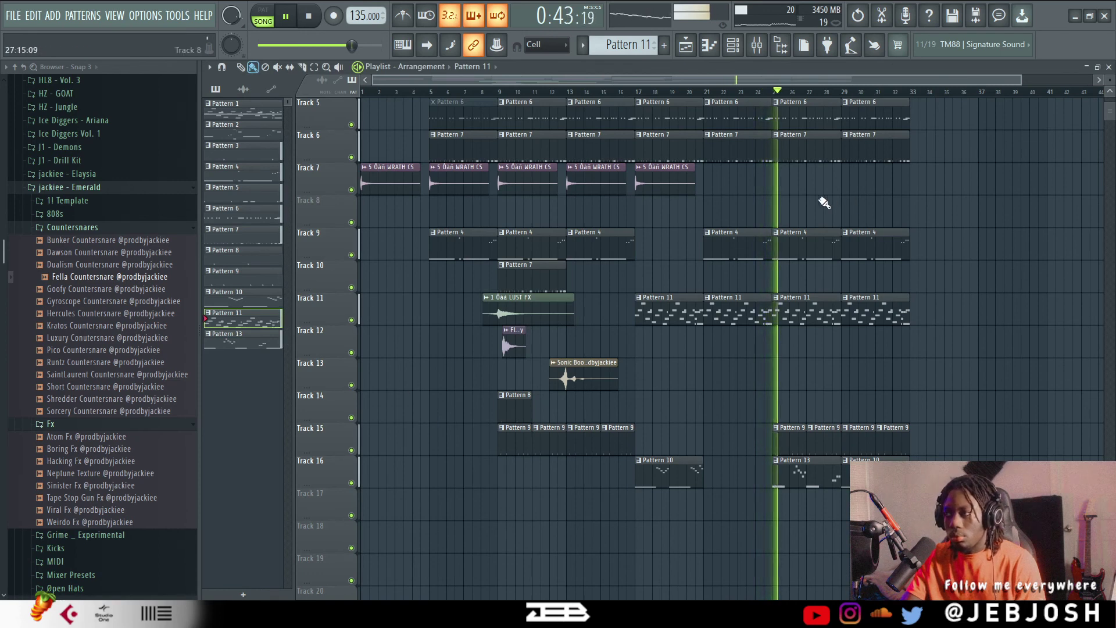
# Step: Add another WRATH CS audio clip on Track 7 around bar 25
pyautogui.rightClick(780, 189)
pyautogui.scroll(2, 781, 189)
pyautogui.click(598, 249)
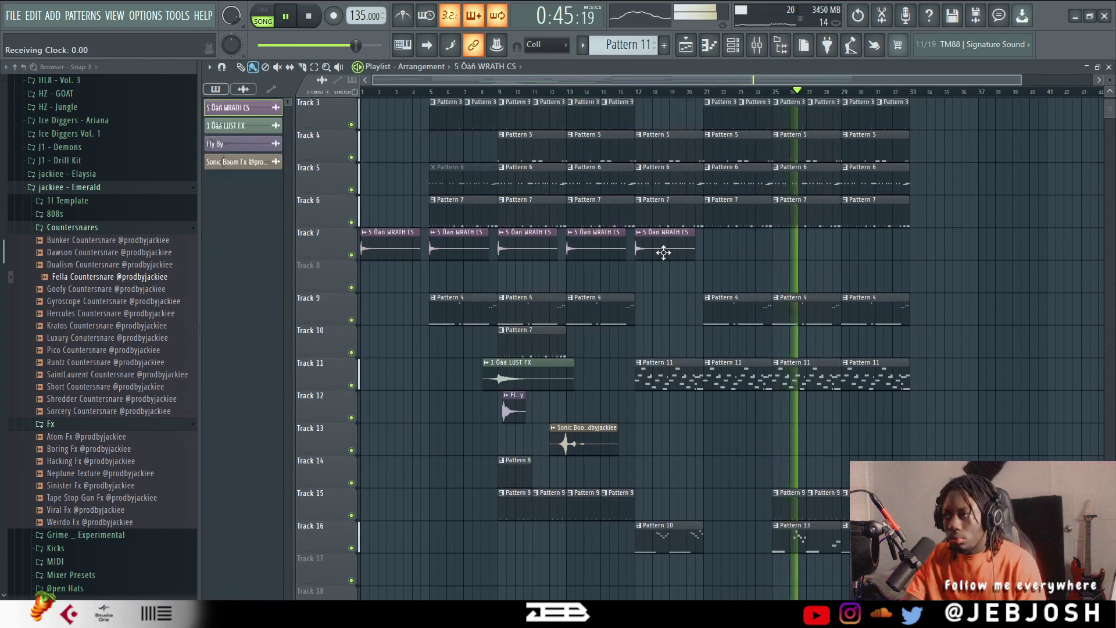
pyautogui.click(778, 248)
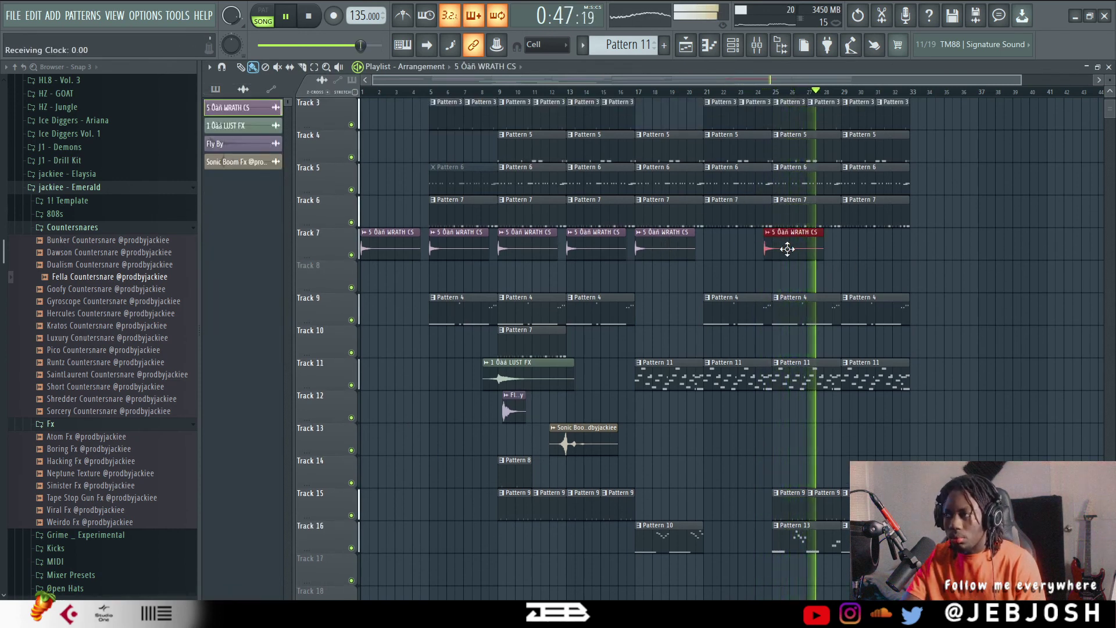